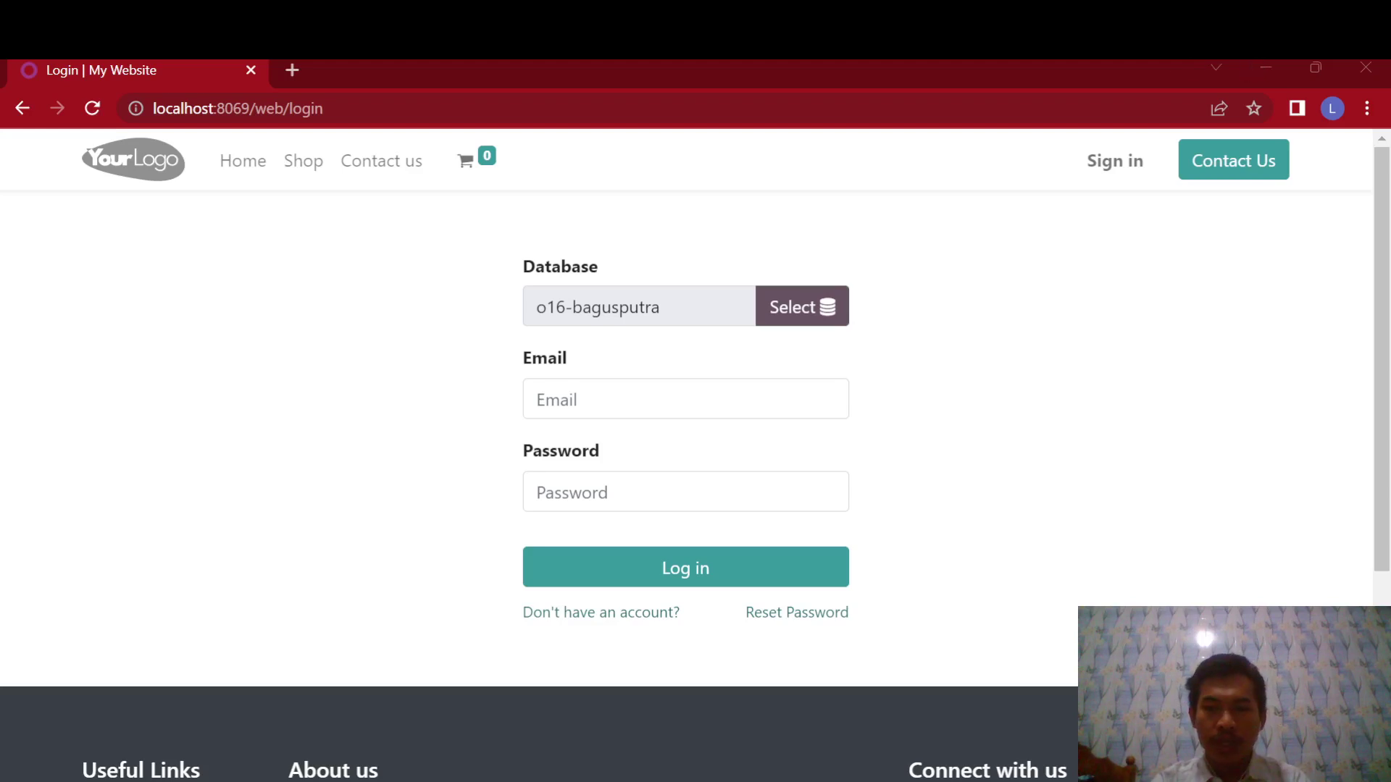
Step: Log in to the o16-bagusputra database with the account's e-mail and password
{"action": "key", "text": "alt+Tab"}
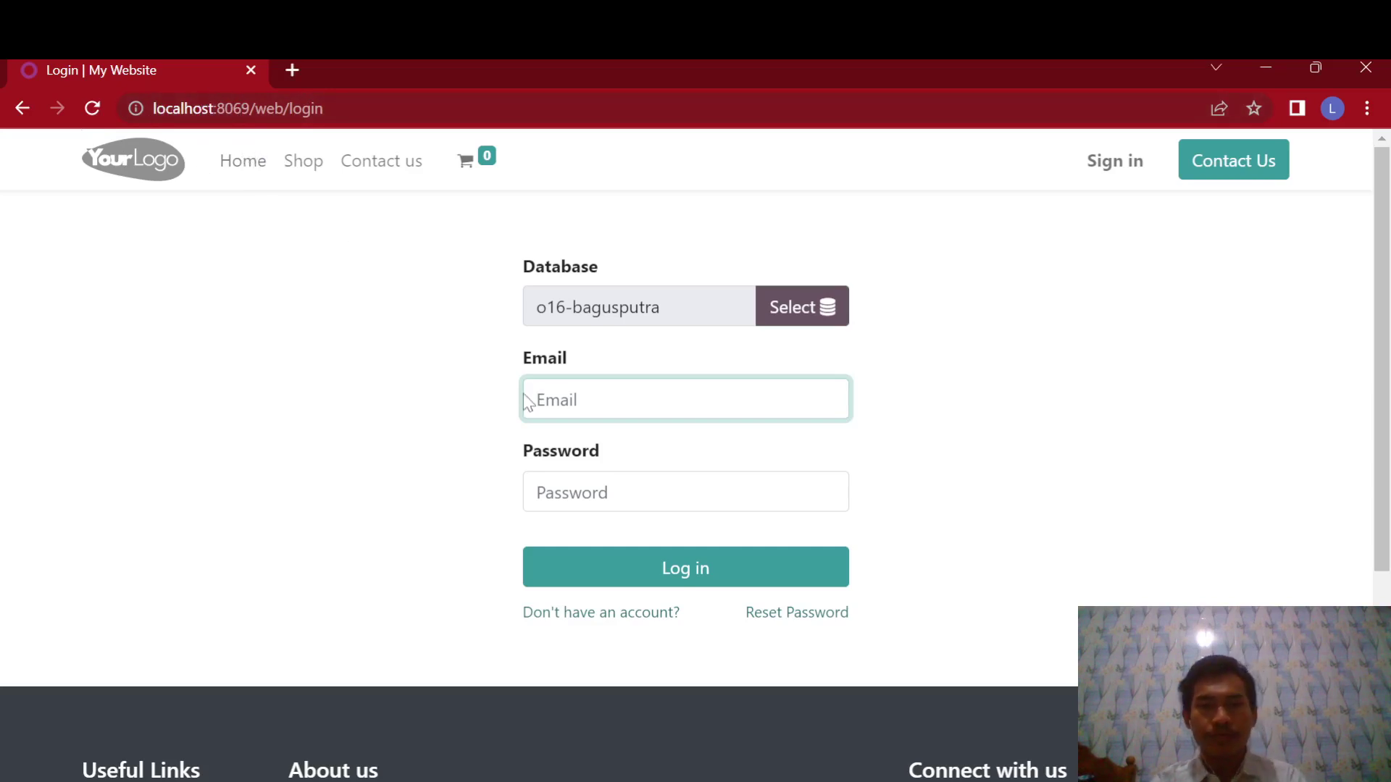
{"action": "left_click", "coordinate": [569, 397]}
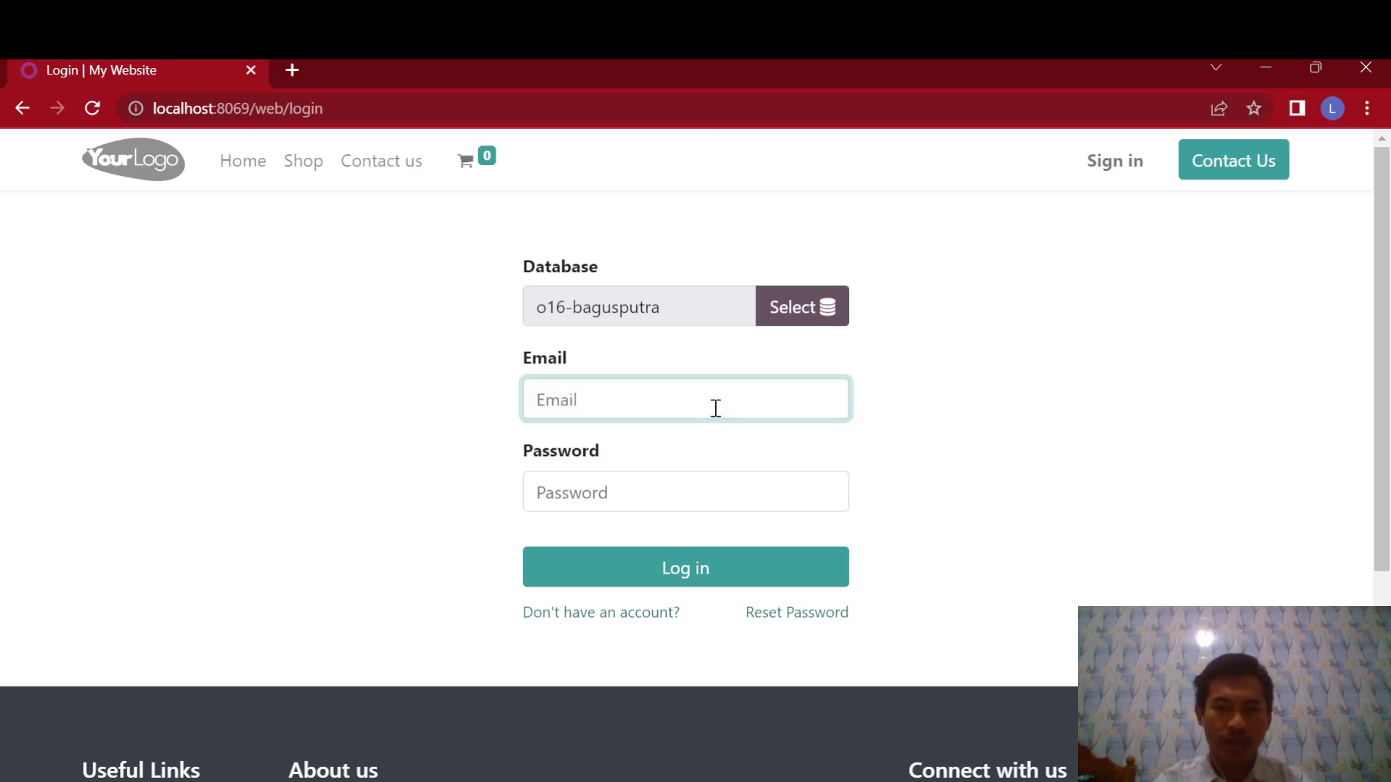
{"action": "left_click", "coordinate": [722, 539]}
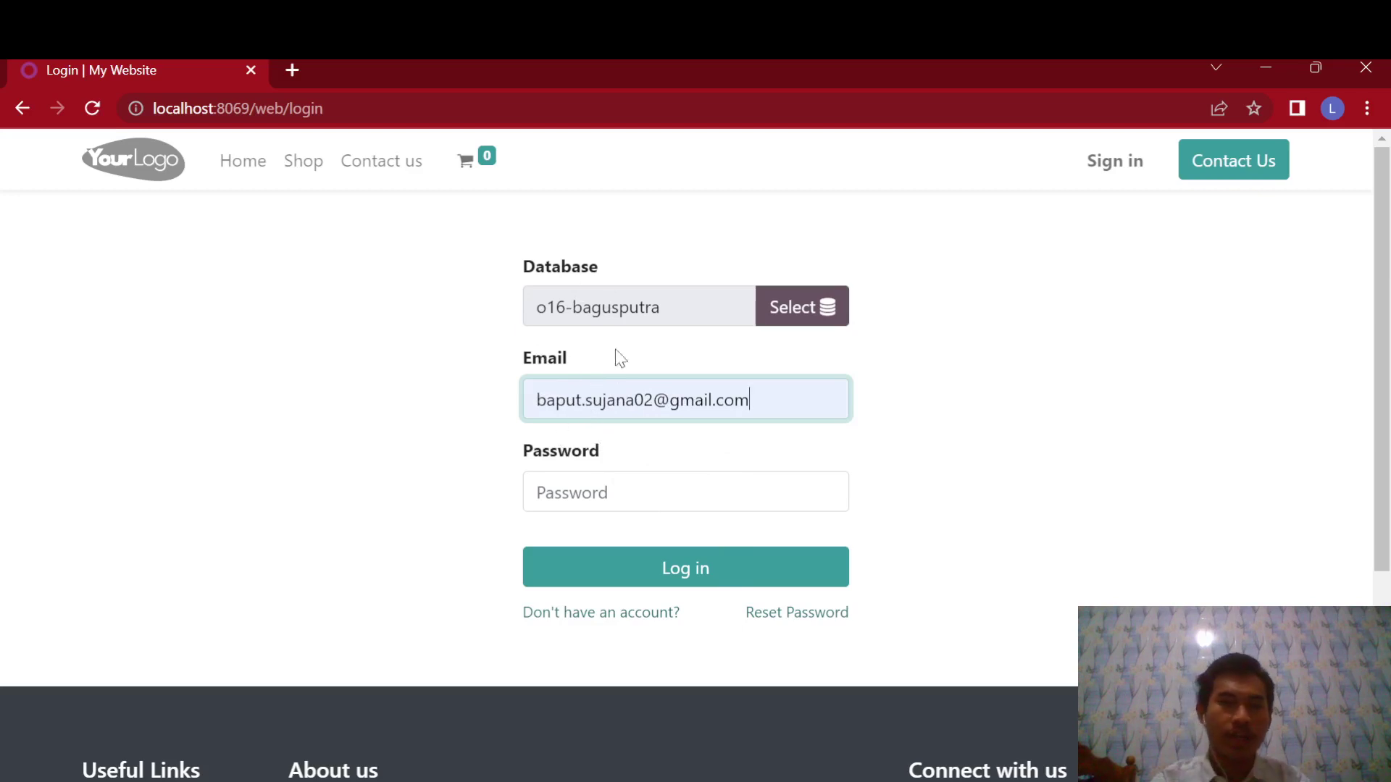
{"action": "left_click", "coordinate": [624, 484]}
{"action": "type", "text": "•"}
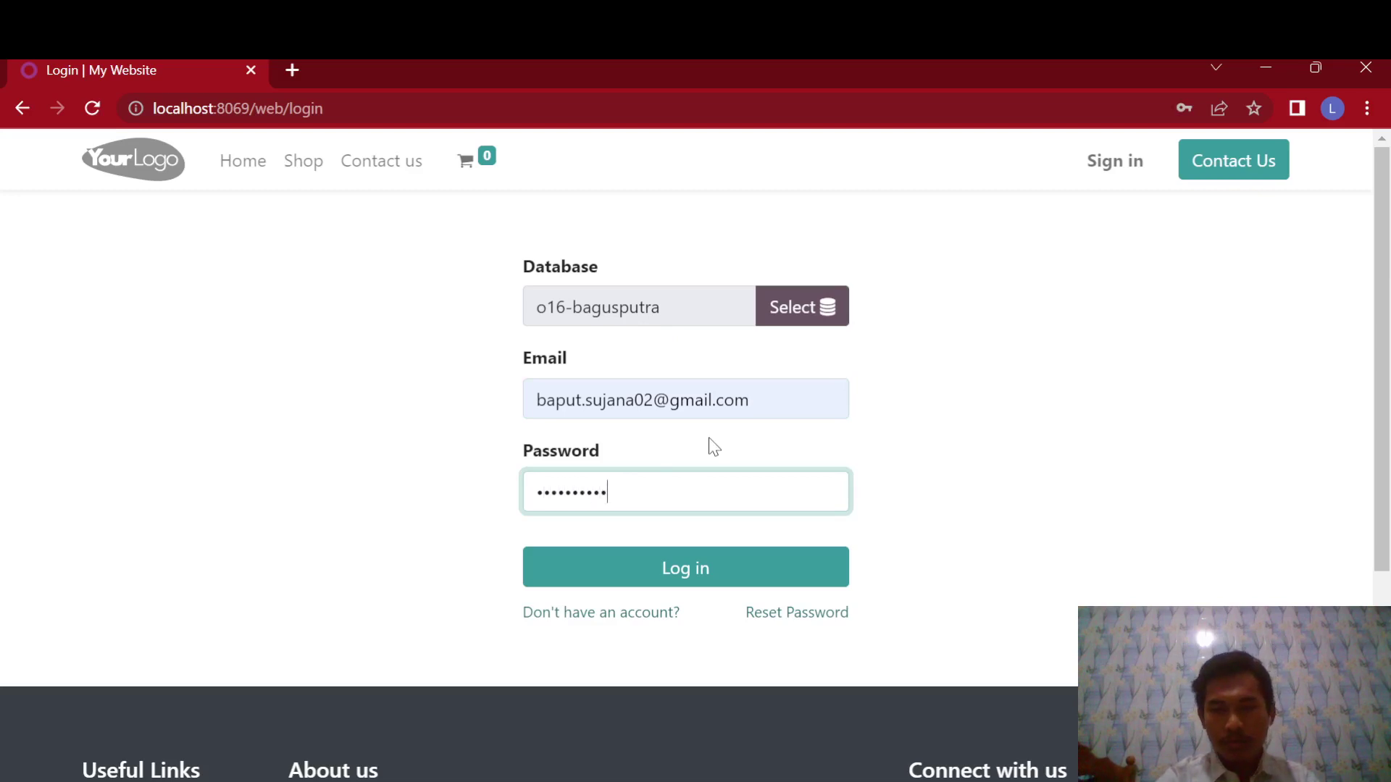
{"action": "left_click", "coordinate": [687, 566]}
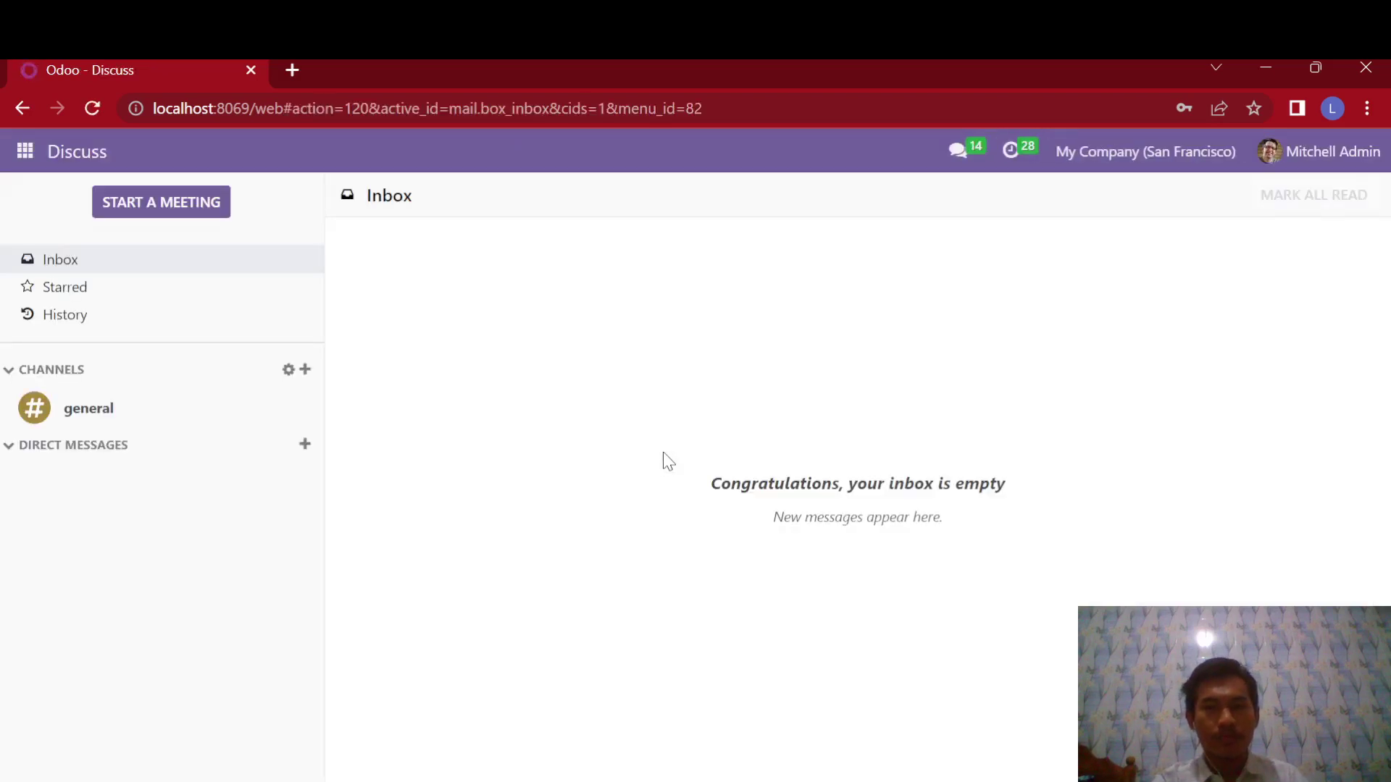
Step: Open the Apps module and view its applications as a list, then return to the kanban cards
{"action": "left_click", "coordinate": [25, 152]}
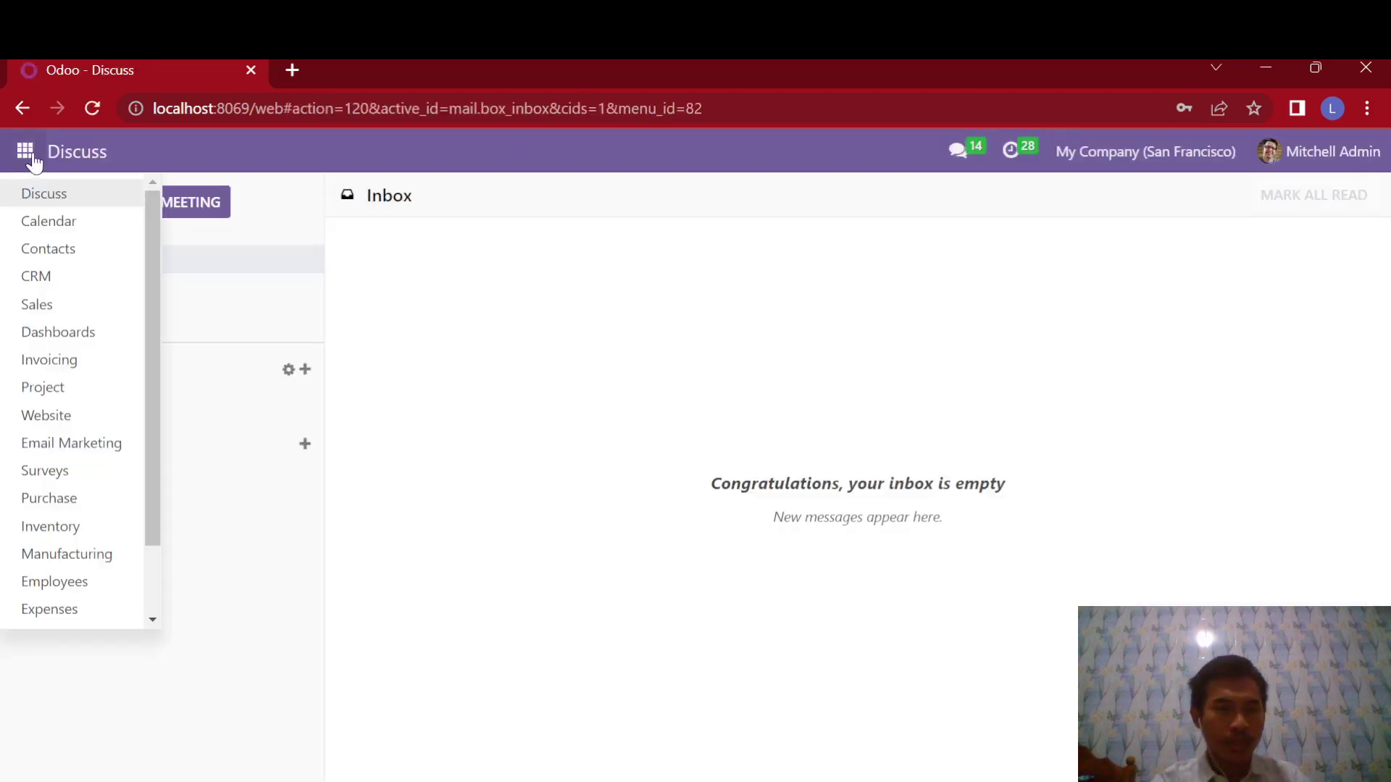
{"action": "scroll", "coordinate": [111, 391], "scroll_direction": "down", "scroll_amount": 2}
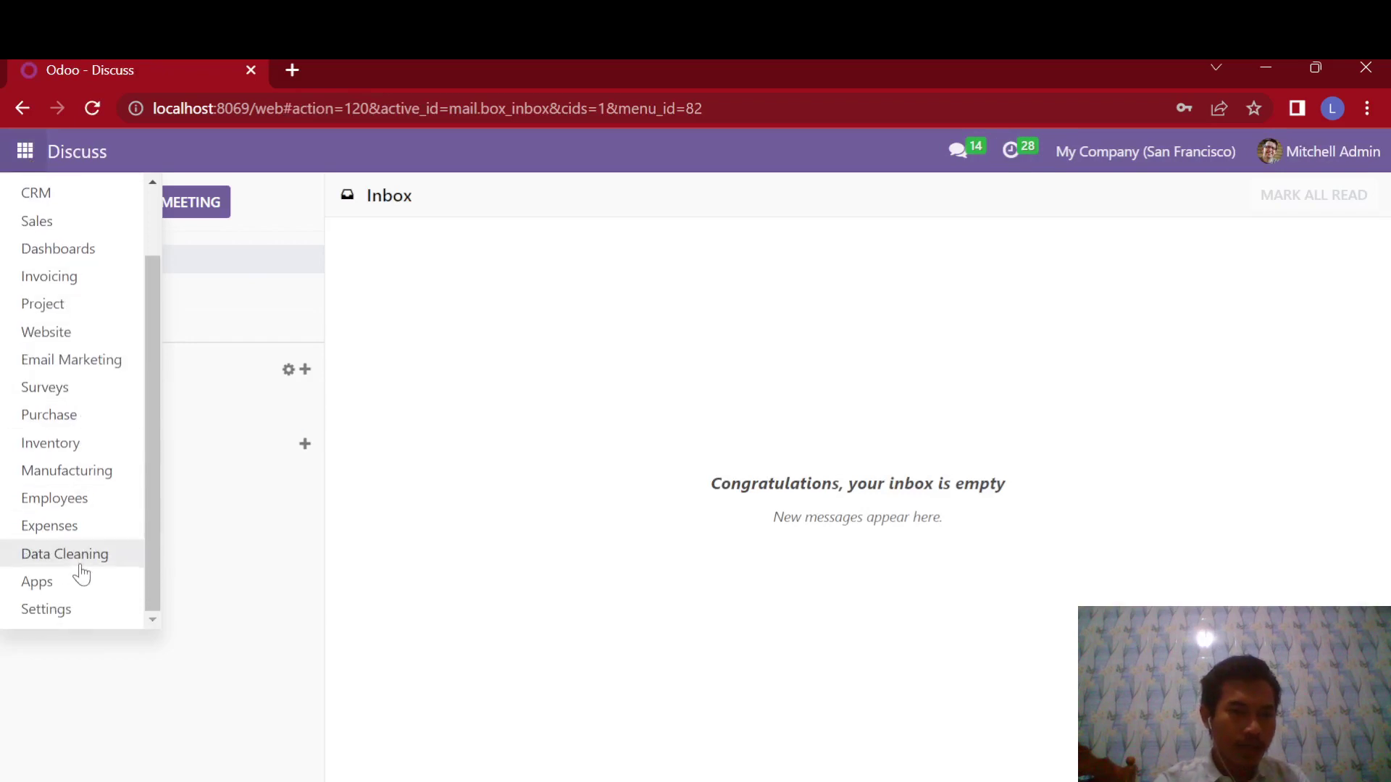
{"action": "left_click", "coordinate": [68, 589]}
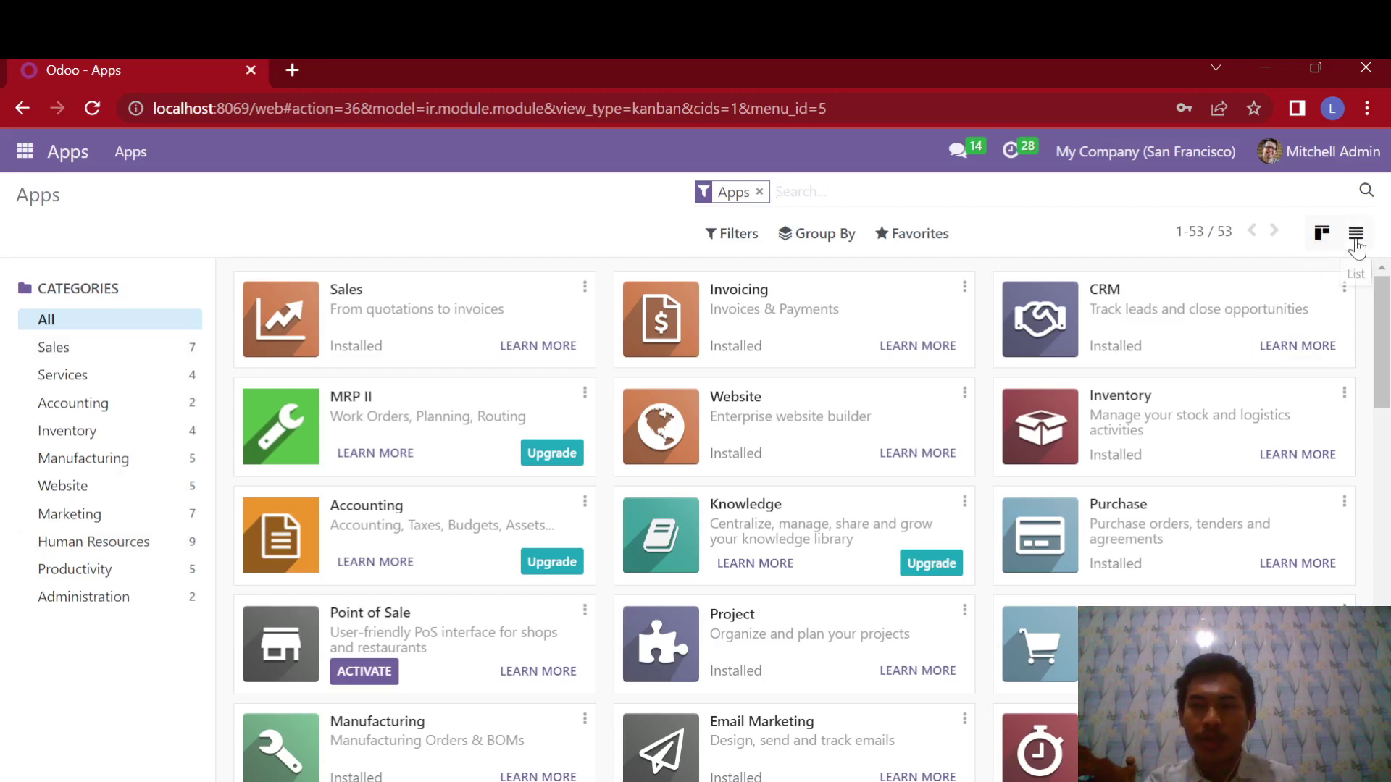
{"action": "left_click", "coordinate": [1355, 241]}
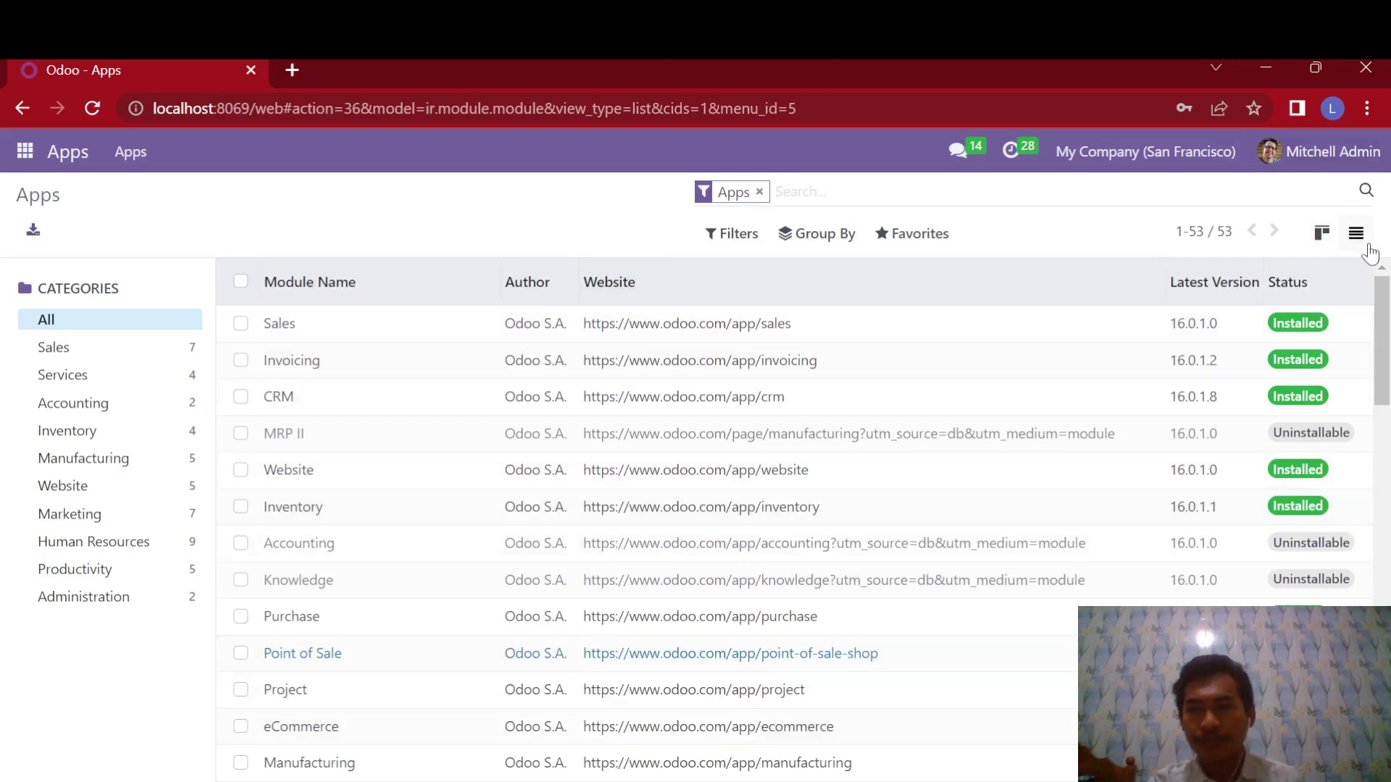
{"action": "left_click", "coordinate": [1324, 234]}
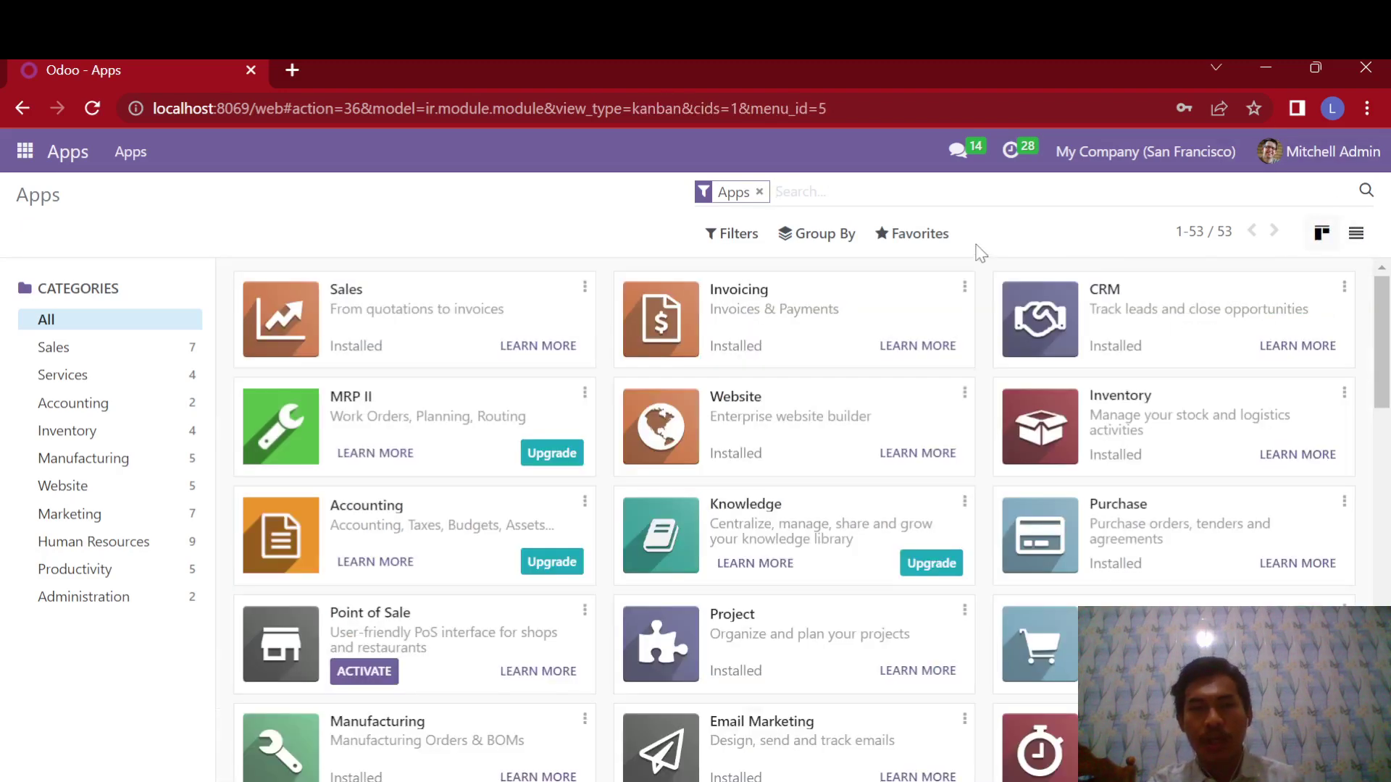
Step: Open the Purchase module and view the requests for quotation as a pivot table, a graph and a calendar
{"action": "left_click", "coordinate": [26, 161]}
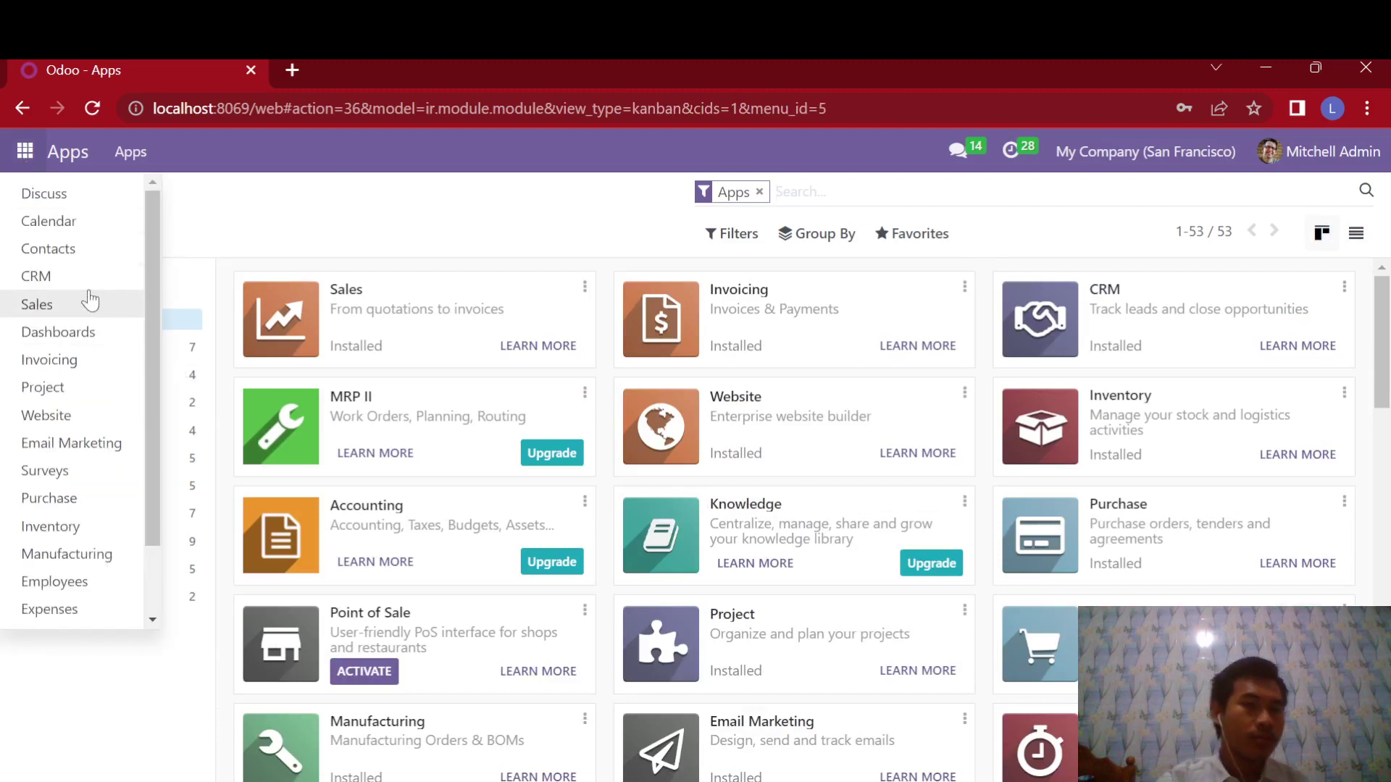
{"action": "scroll", "coordinate": [43, 450], "scroll_direction": "down", "scroll_amount": 2}
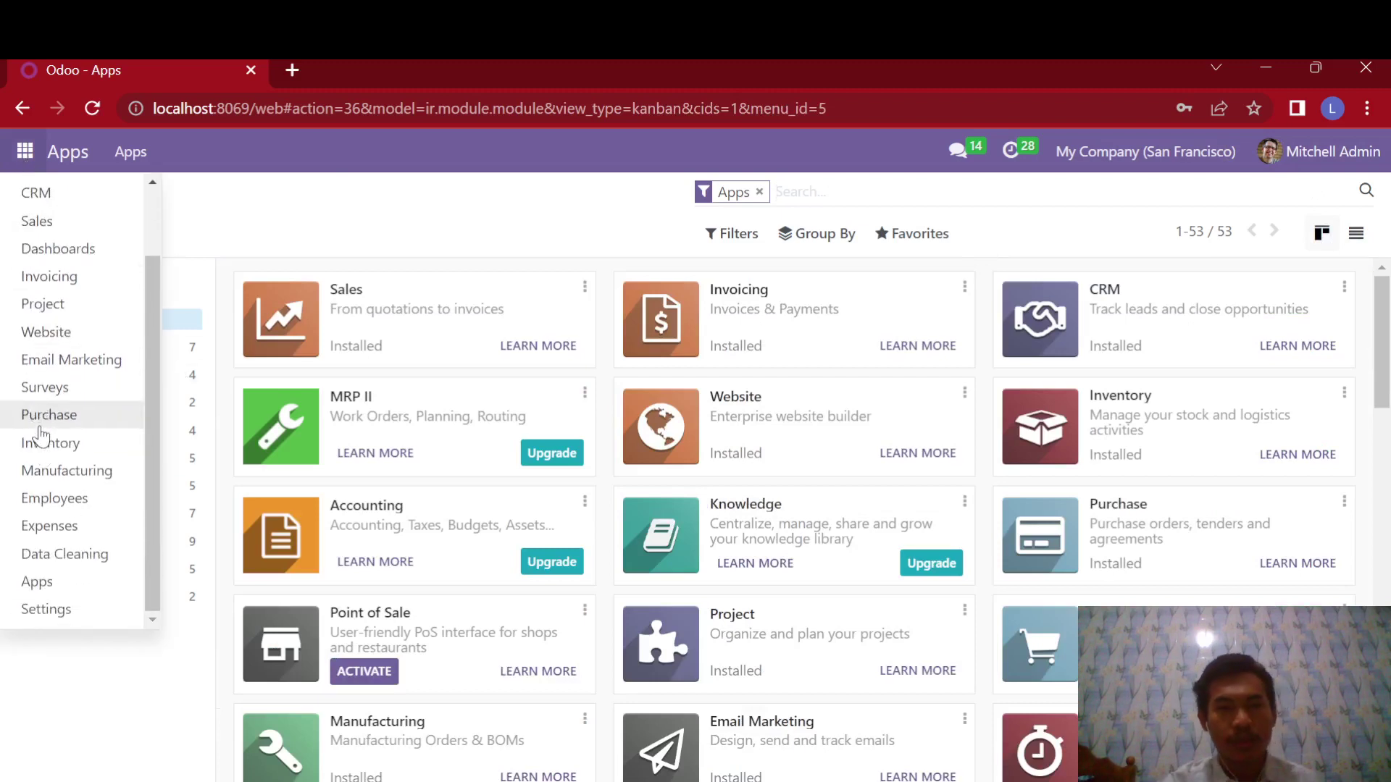
{"action": "scroll", "coordinate": [40, 431], "scroll_direction": "up", "scroll_amount": 2}
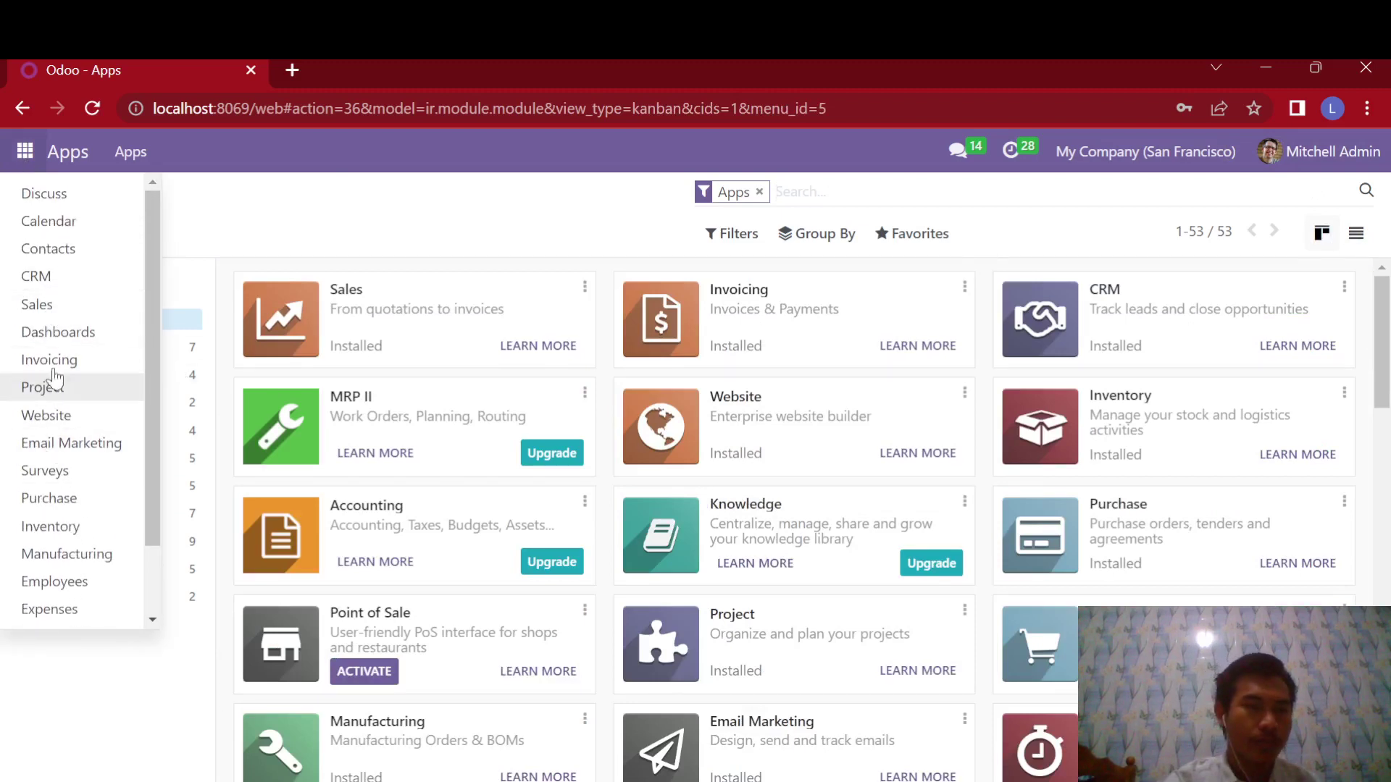
{"action": "left_click", "coordinate": [61, 502]}
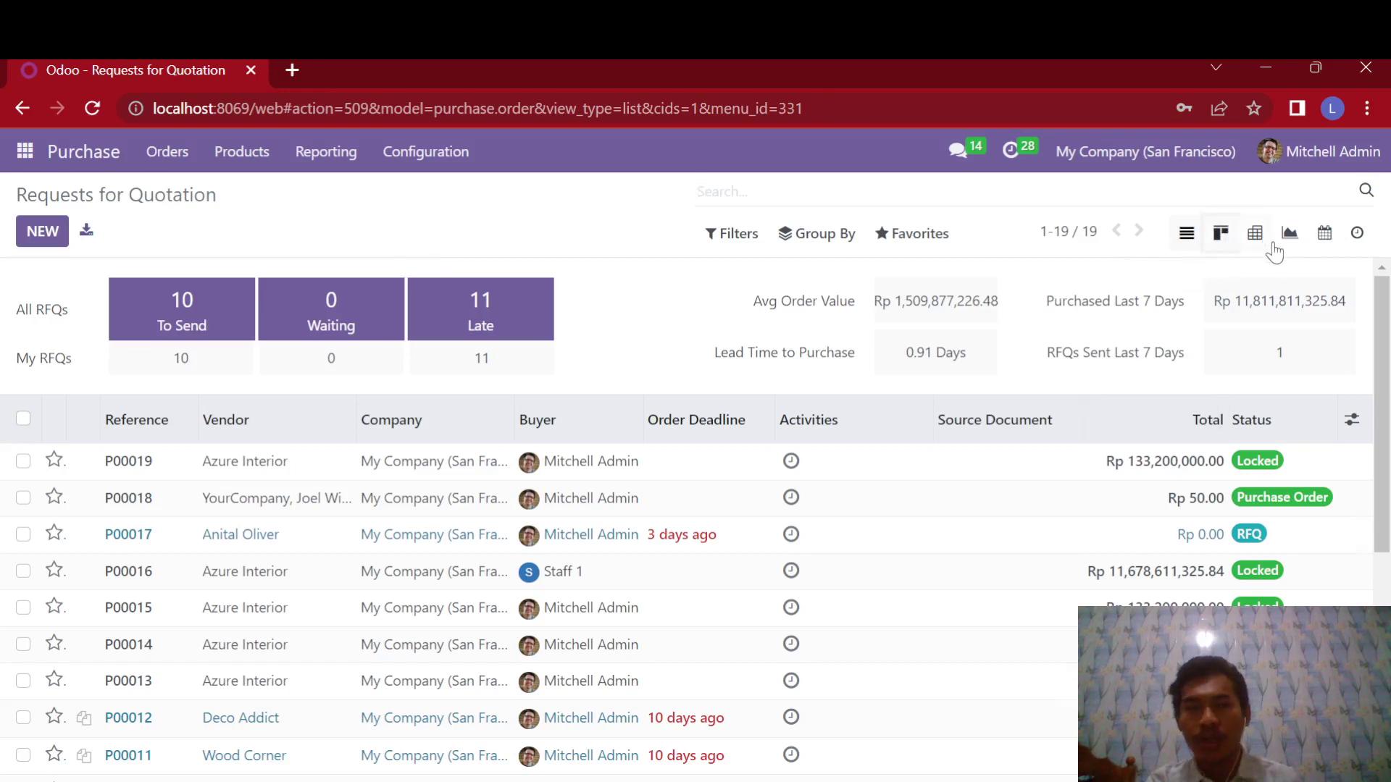
{"action": "left_click", "coordinate": [1252, 233]}
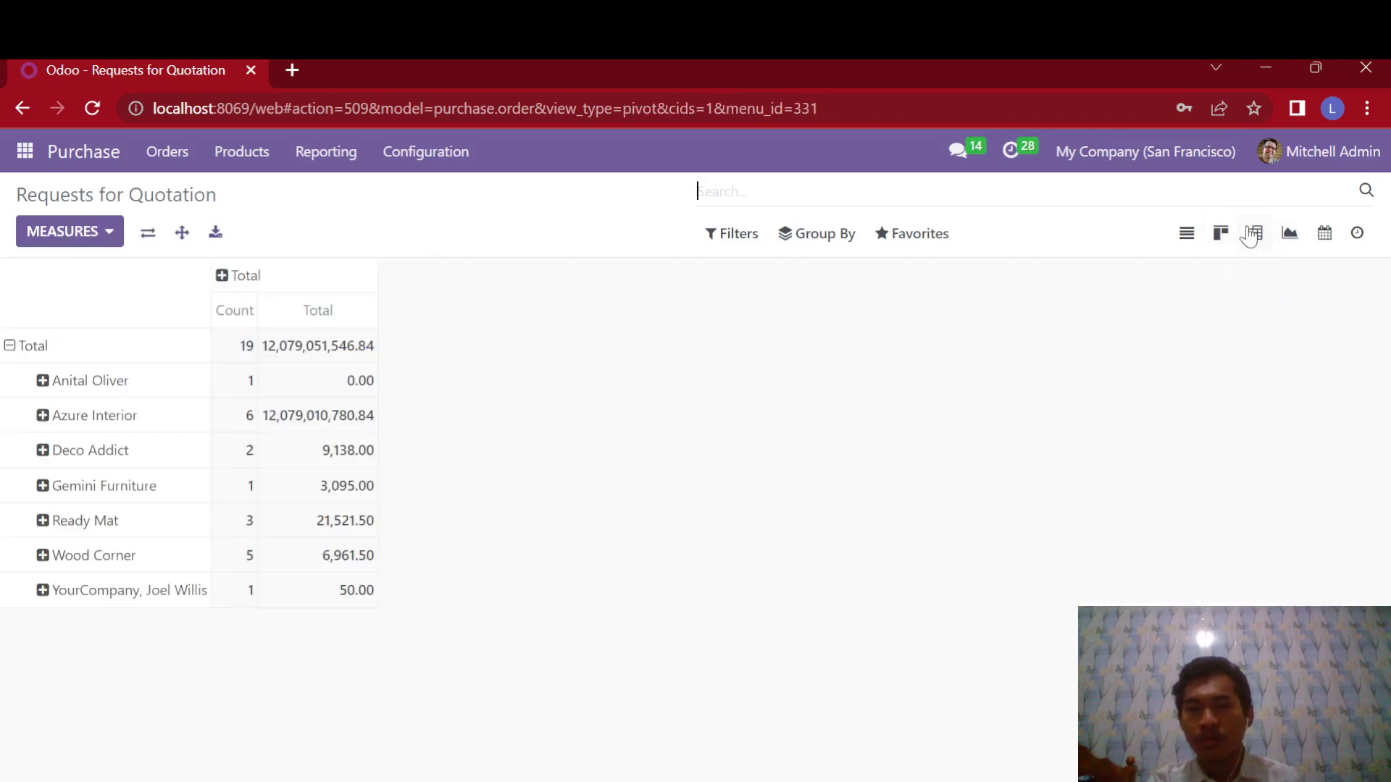
{"action": "left_click", "coordinate": [1291, 233]}
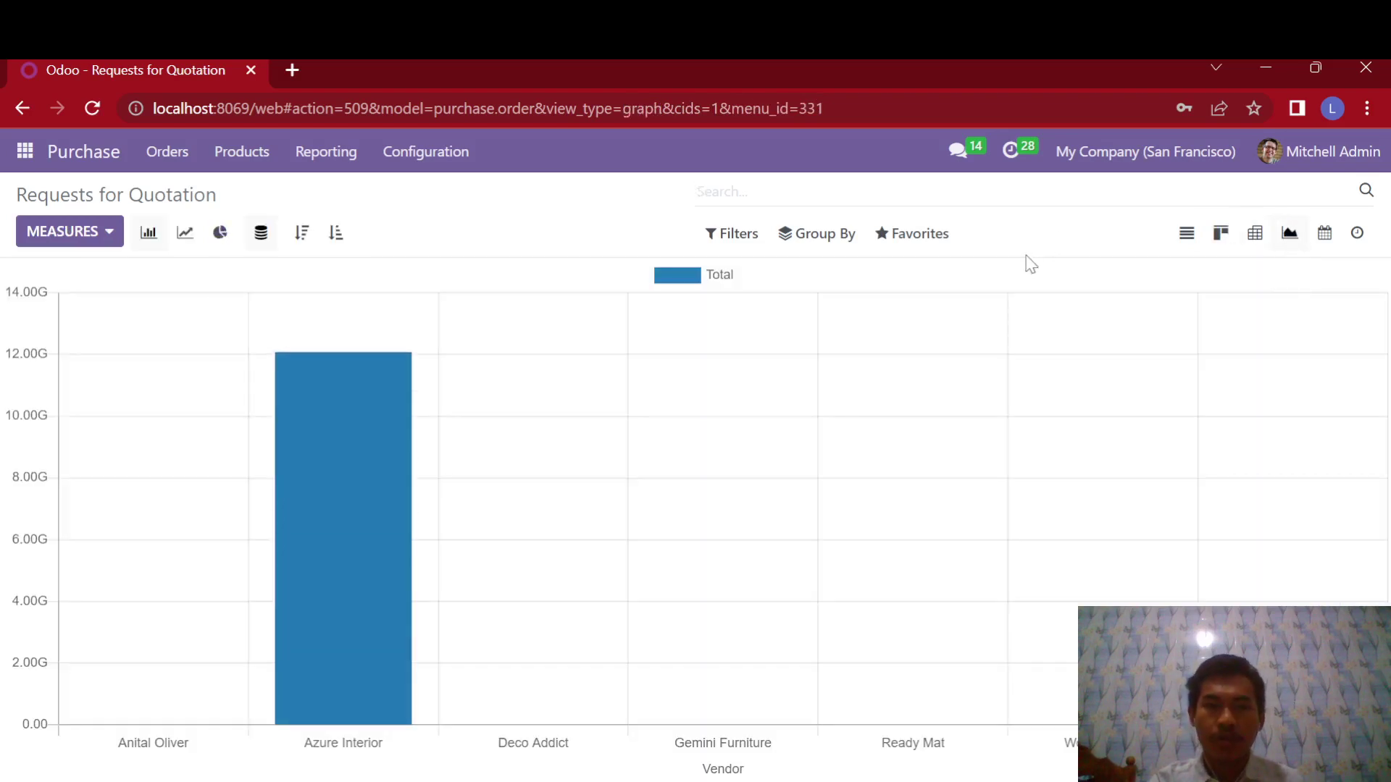
{"action": "left_click", "coordinate": [1323, 238]}
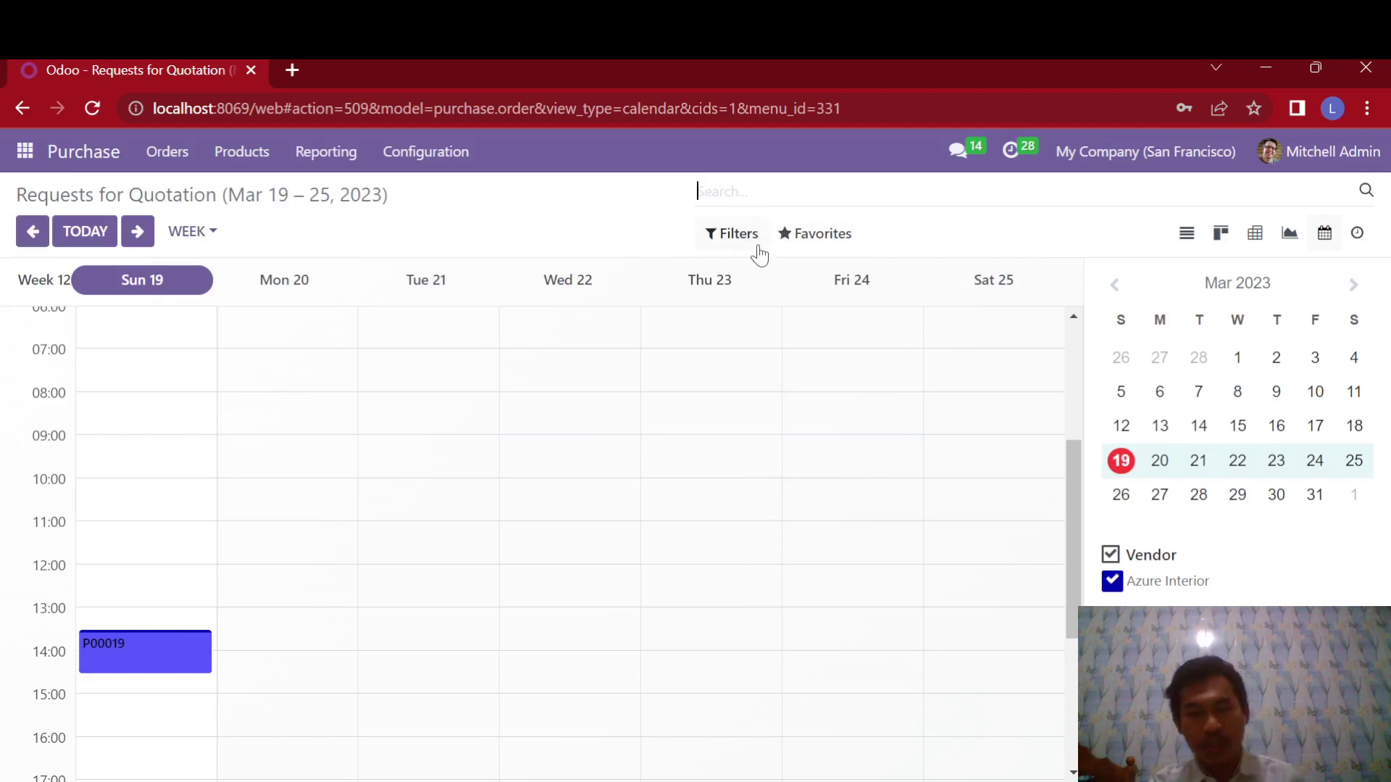
Step: Activate the standard developer mode in the general settings, without assets or tests assets
{"action": "left_click", "coordinate": [27, 162]}
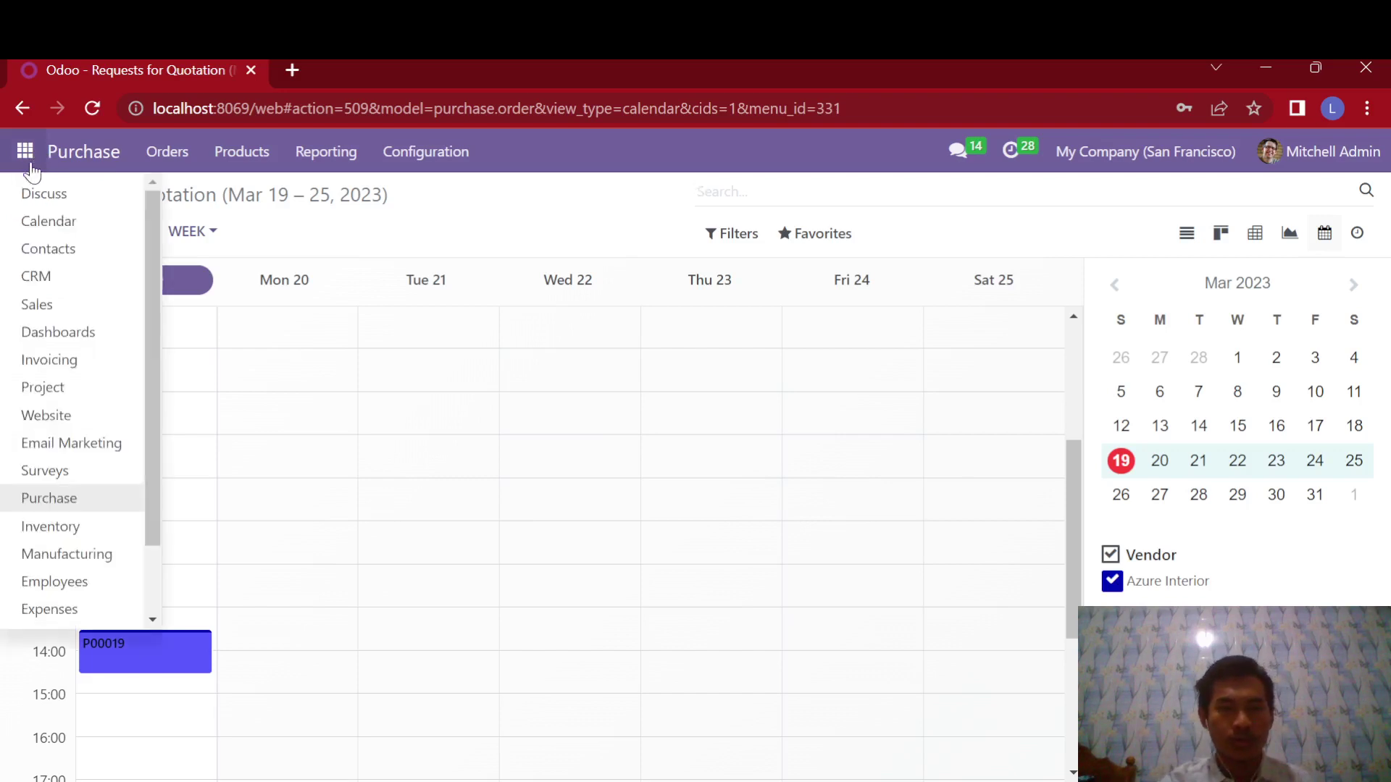
{"action": "scroll", "coordinate": [65, 362], "scroll_direction": "down", "scroll_amount": 2}
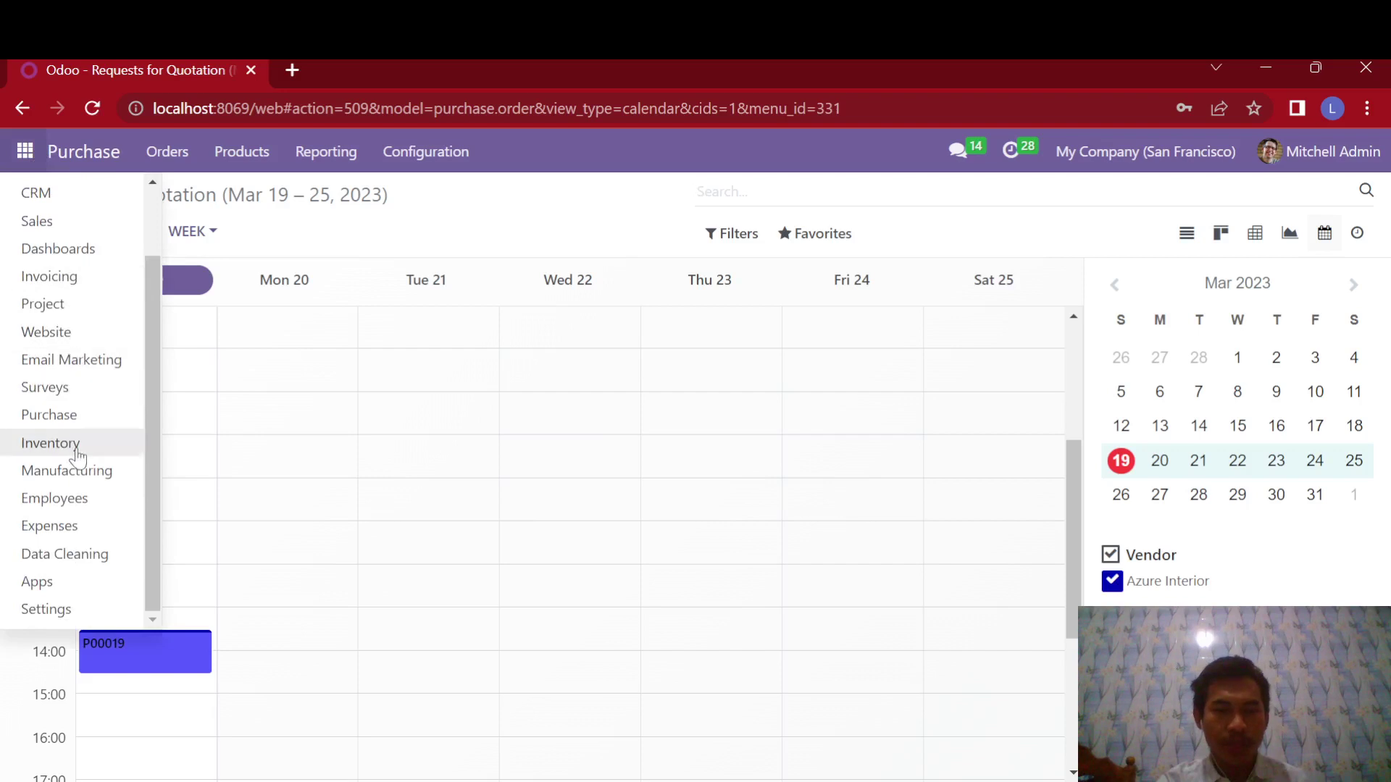
{"action": "left_click", "coordinate": [82, 610]}
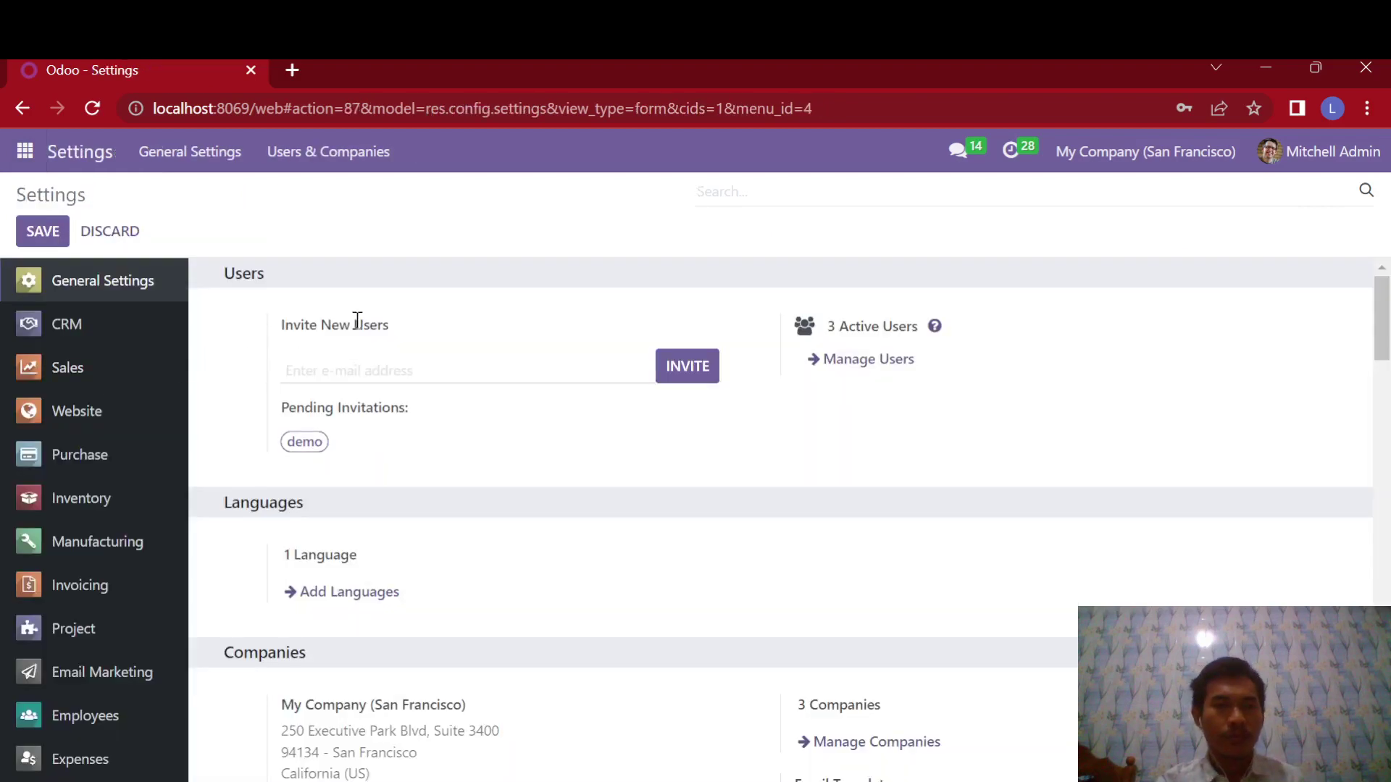
{"action": "scroll", "coordinate": [357, 321], "scroll_direction": "down", "scroll_amount": 12}
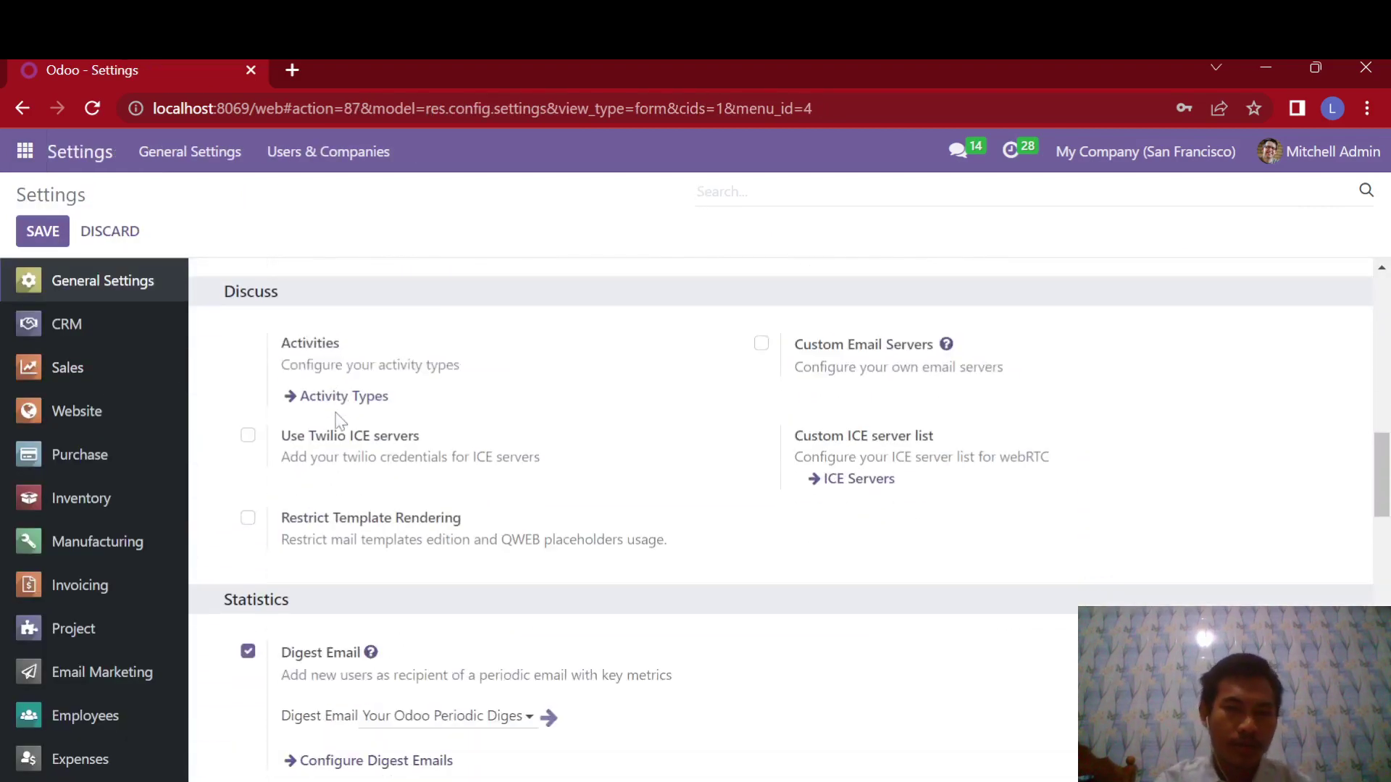
{"action": "scroll", "coordinate": [338, 422], "scroll_direction": "down", "scroll_amount": 15}
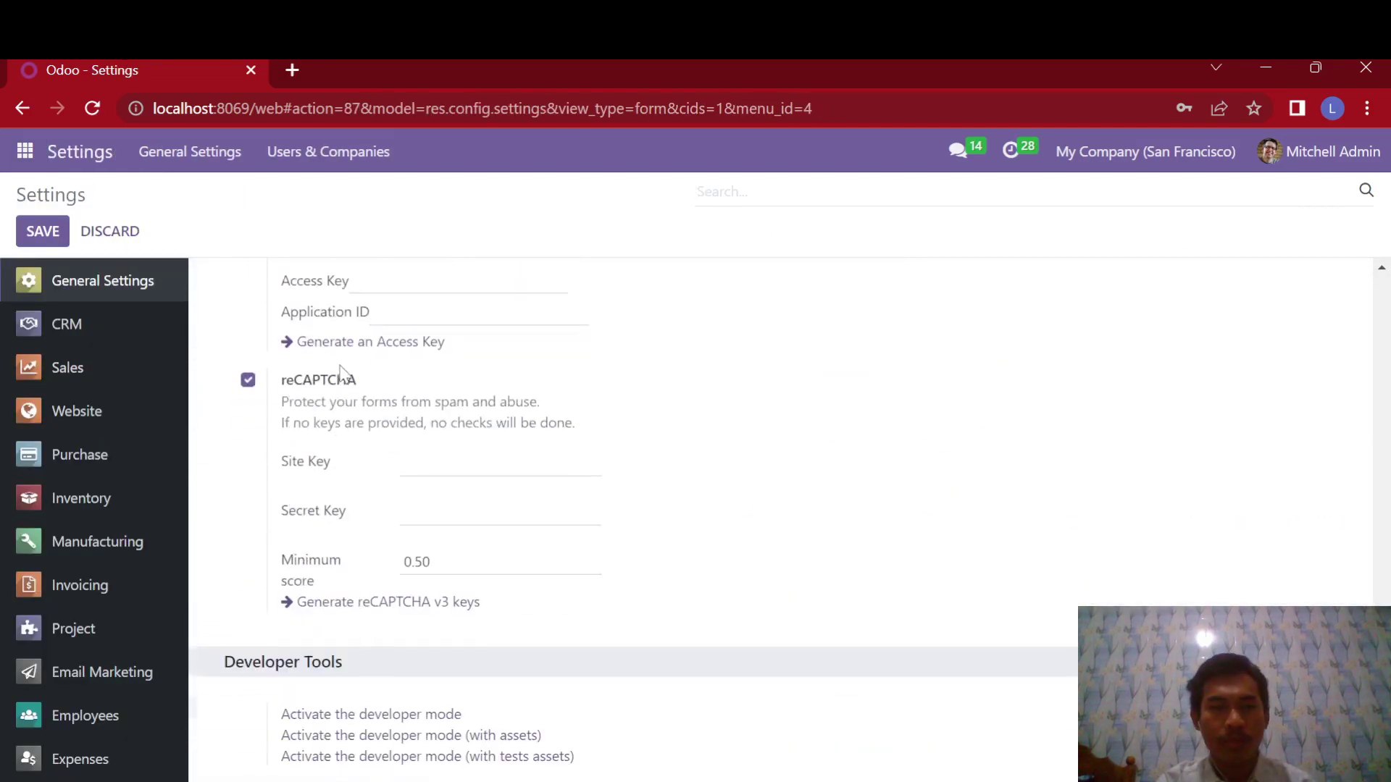
{"action": "scroll", "coordinate": [355, 377], "scroll_direction": "down", "scroll_amount": 4}
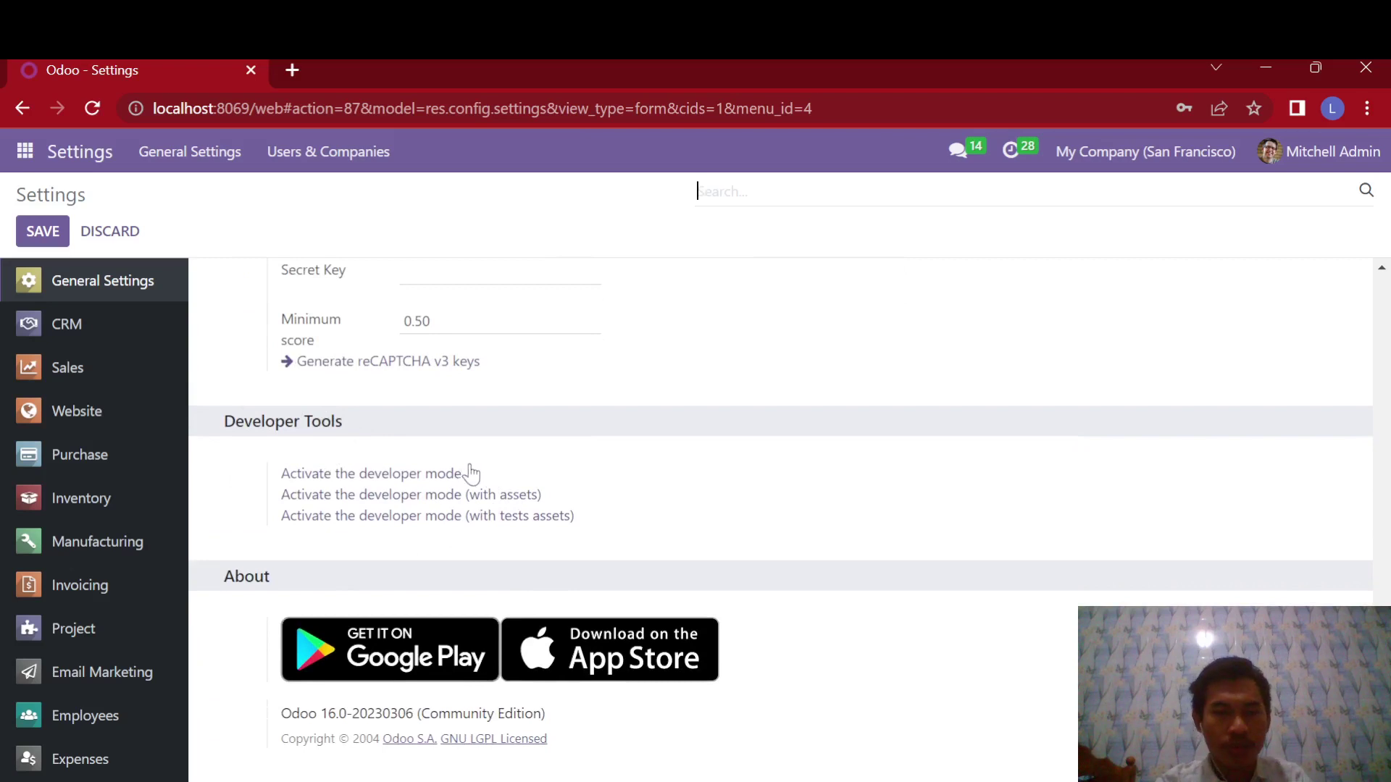
{"action": "left_click", "coordinate": [379, 475]}
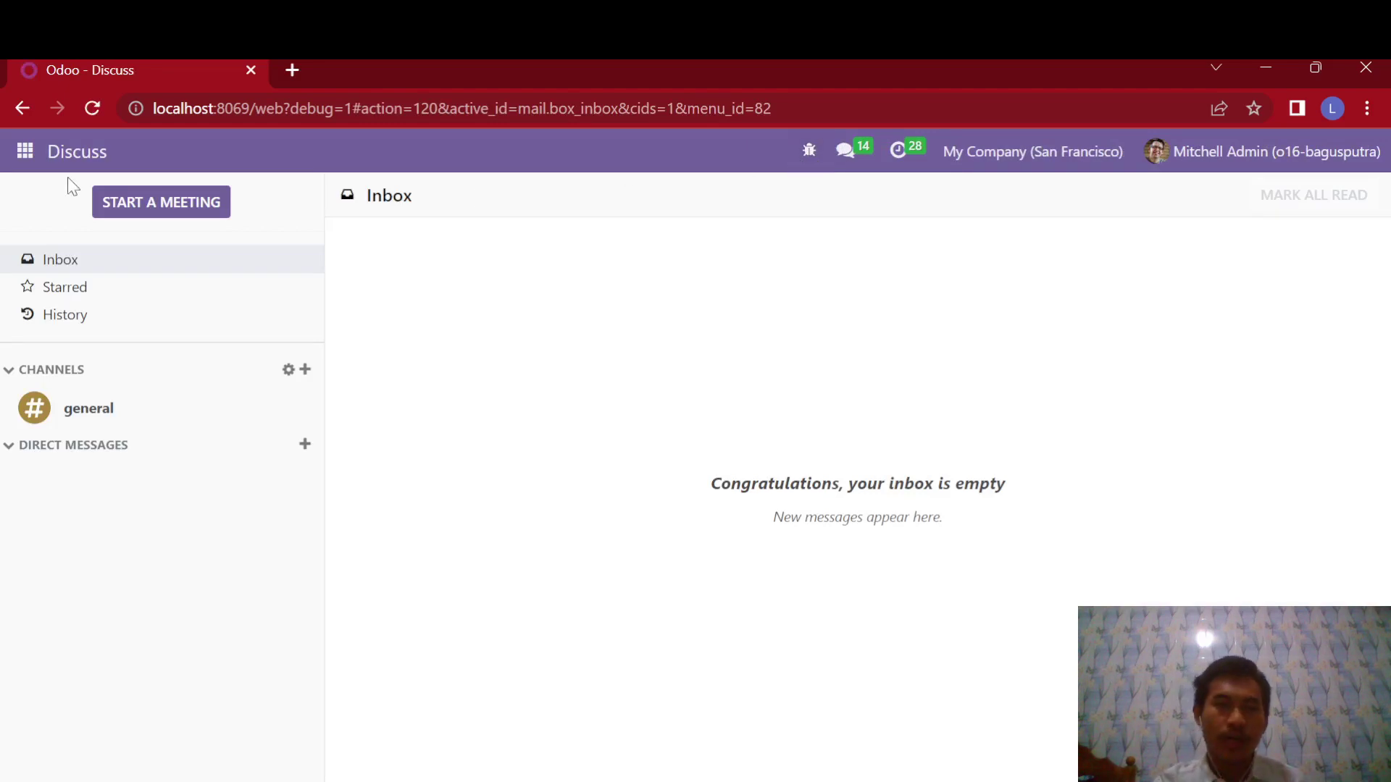
Step: Open the fifth purchase order in the Purchase module's requests for quotation list
{"action": "left_click", "coordinate": [38, 163]}
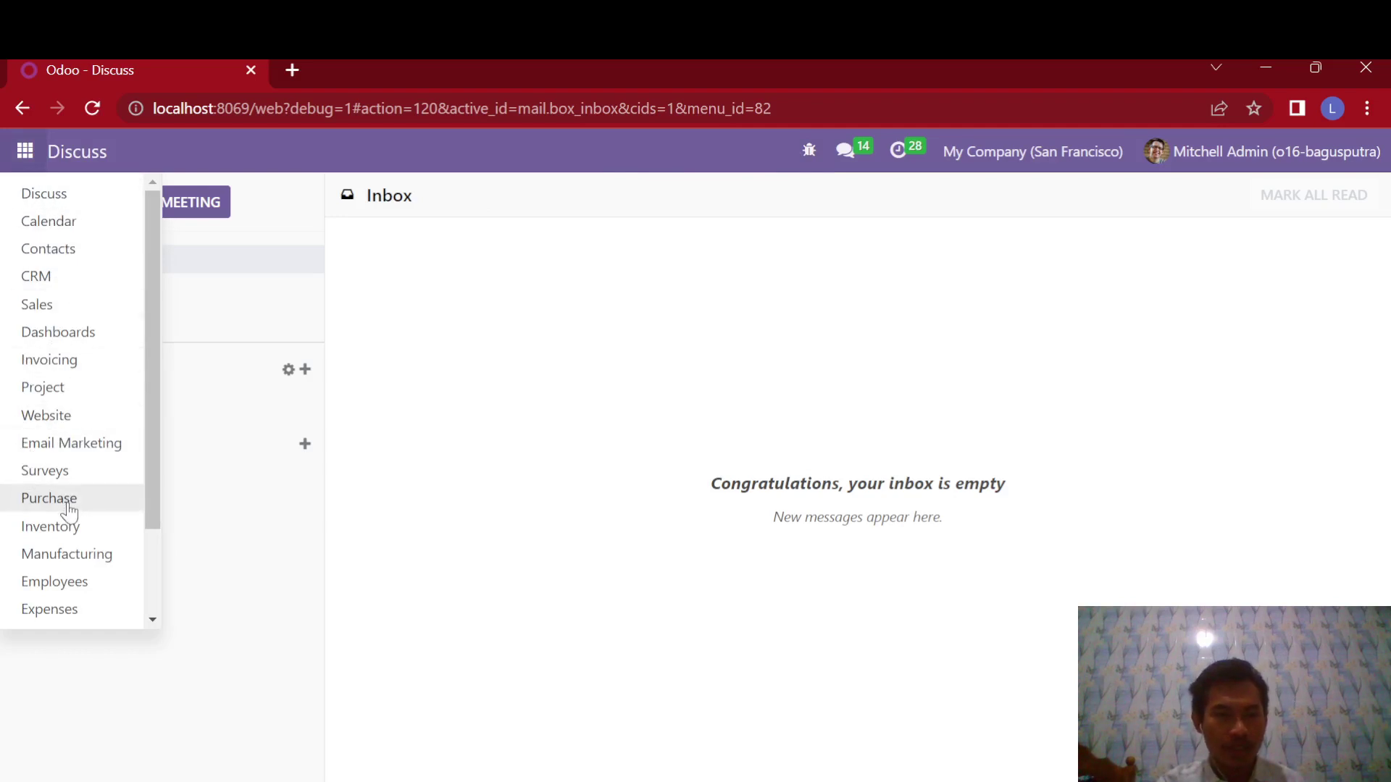
{"action": "left_click", "coordinate": [93, 497]}
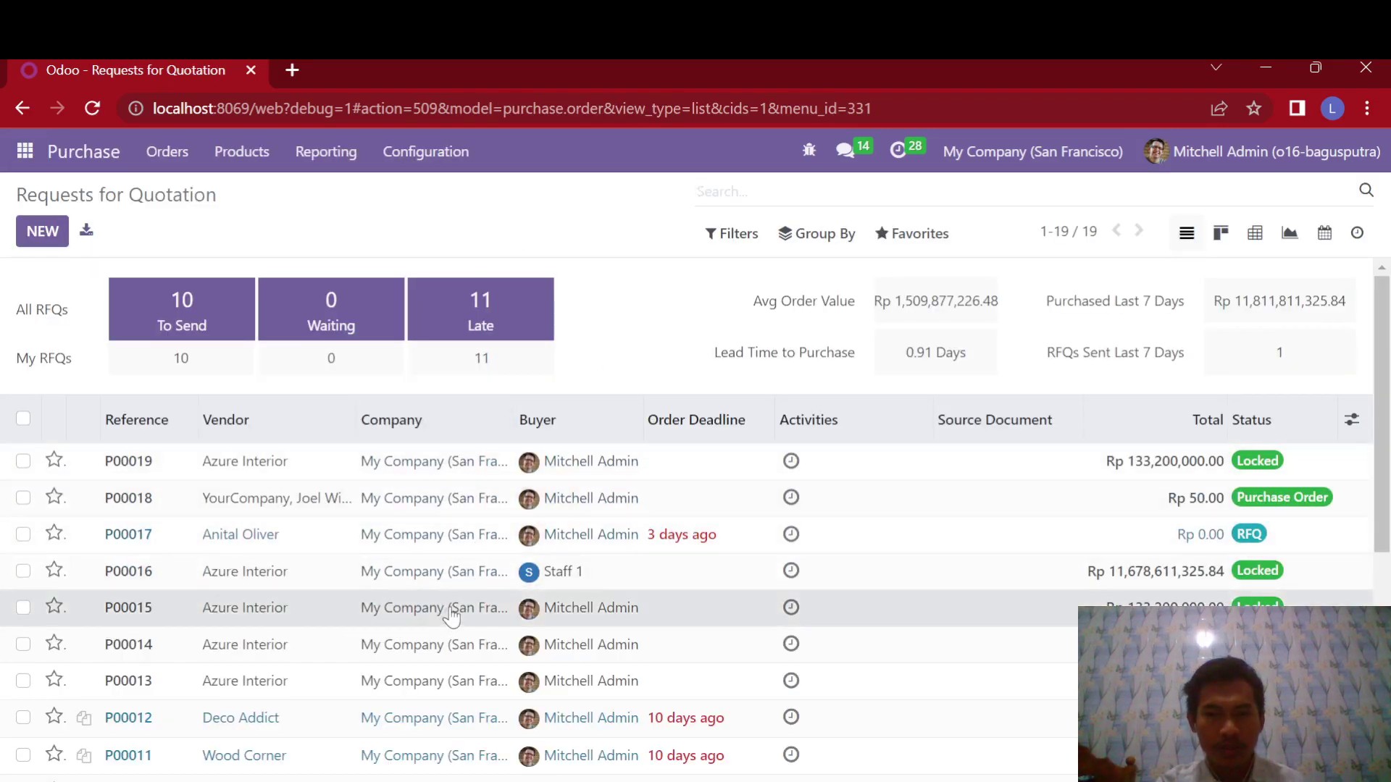
{"action": "left_click", "coordinate": [556, 608]}
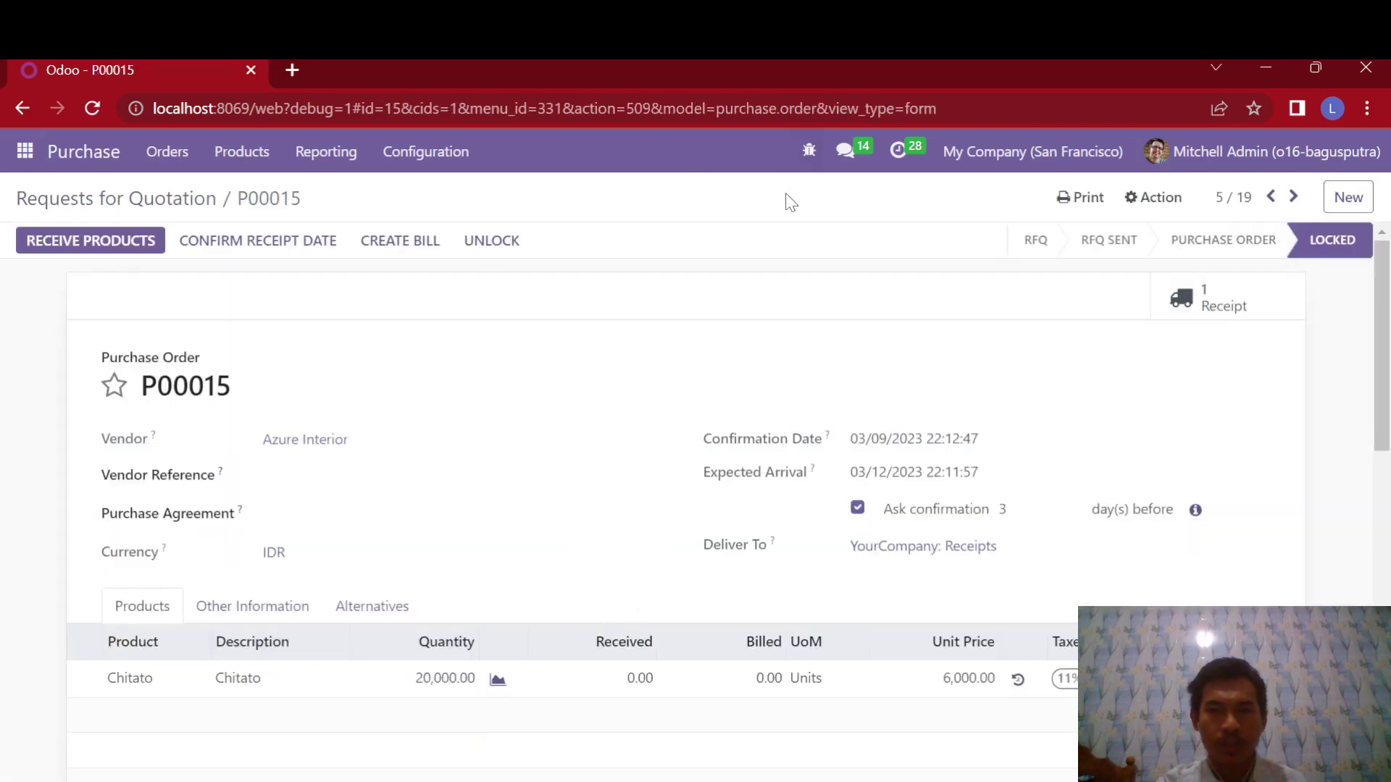
Step: Examine the purchase order's metadata through the developer tools, including its creation and latest modification details, then dismiss it
{"action": "left_click", "coordinate": [805, 154]}
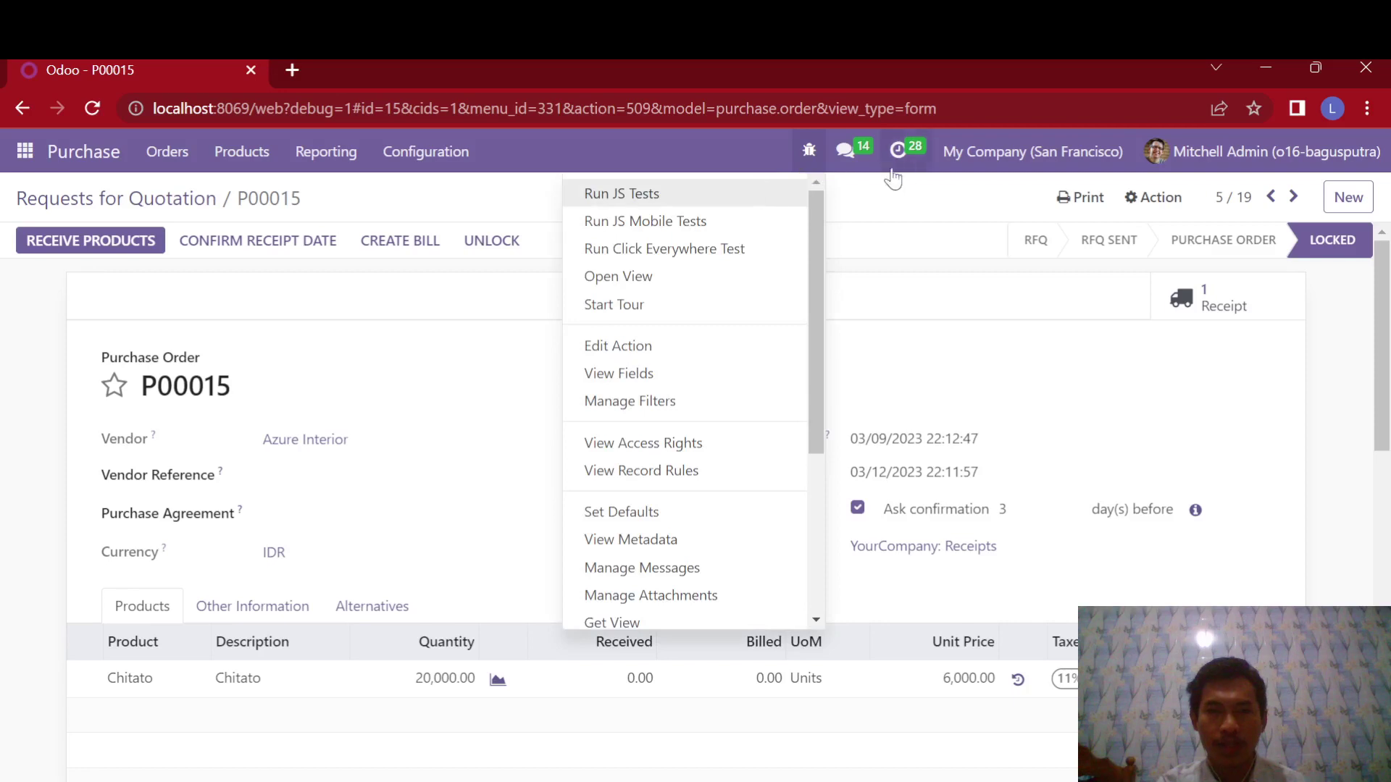
{"action": "left_click", "coordinate": [804, 154]}
{"action": "left_click", "coordinate": [806, 152]}
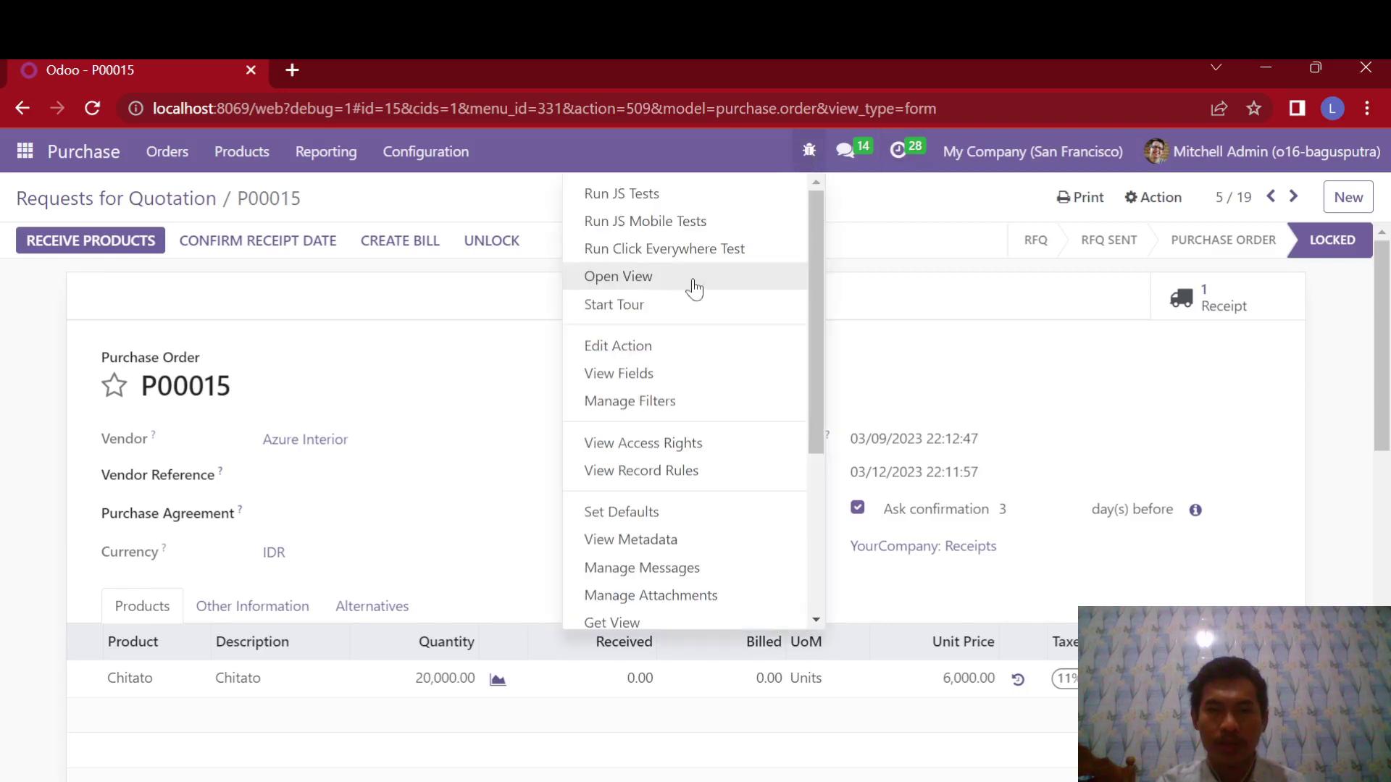
{"action": "scroll", "coordinate": [688, 308], "scroll_direction": "down", "scroll_amount": 3}
{"action": "scroll", "coordinate": [676, 346], "scroll_direction": "up", "scroll_amount": 1}
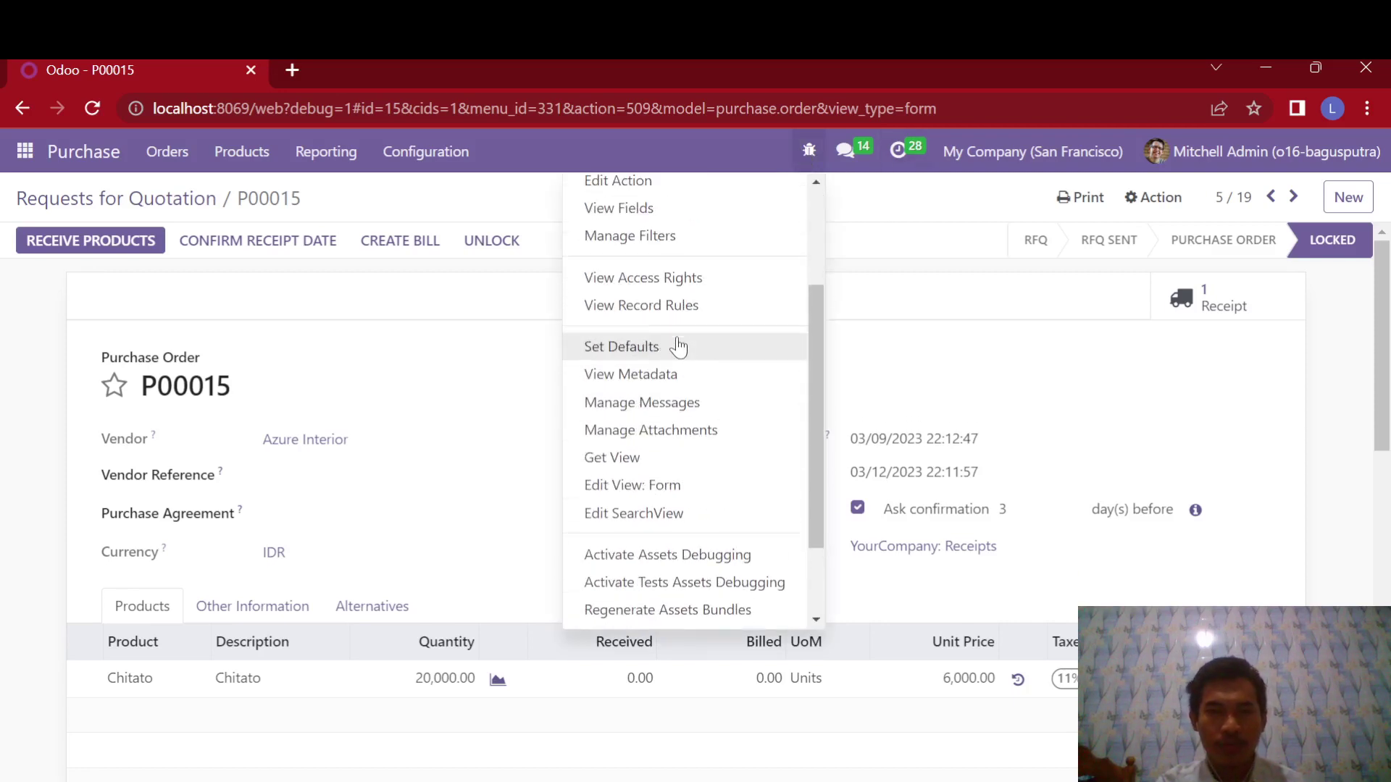
{"action": "left_click", "coordinate": [677, 373]}
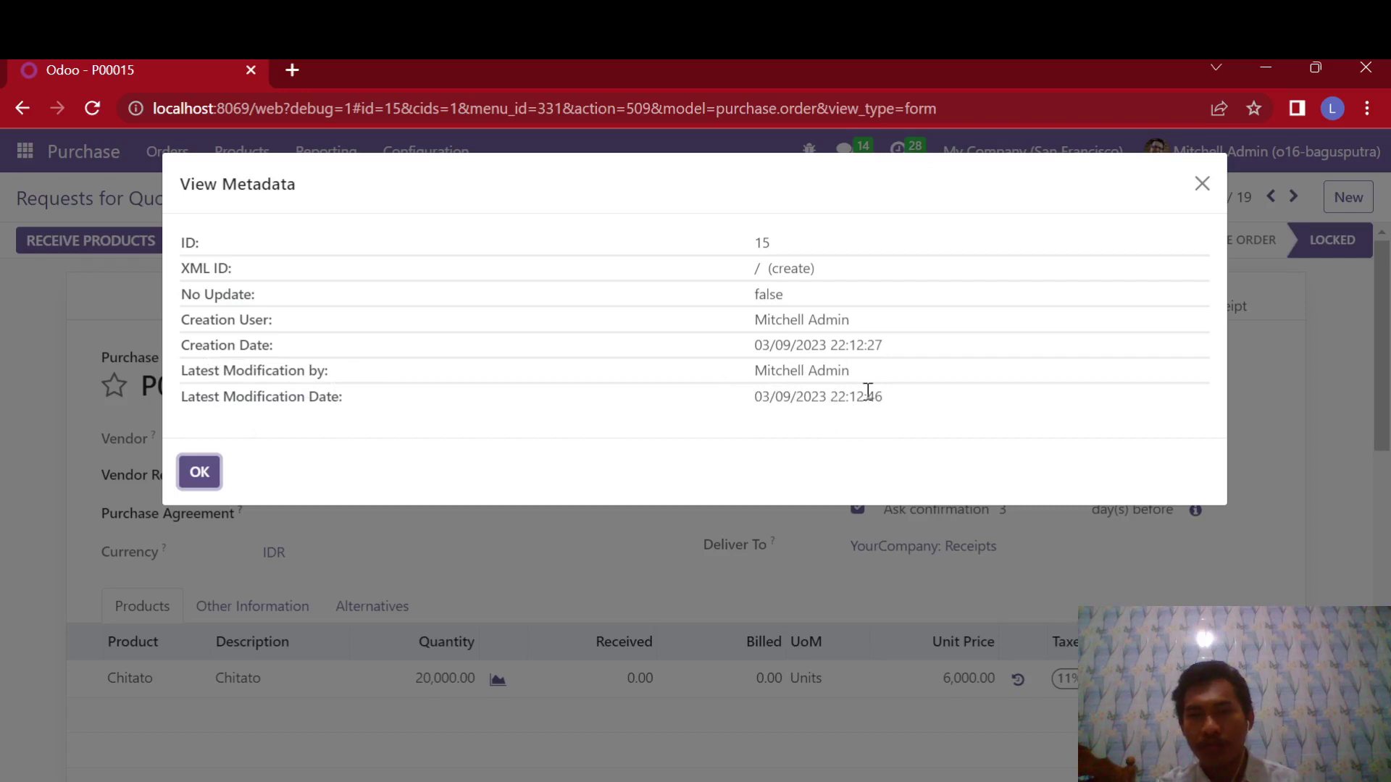
{"action": "left_click", "coordinate": [199, 472]}
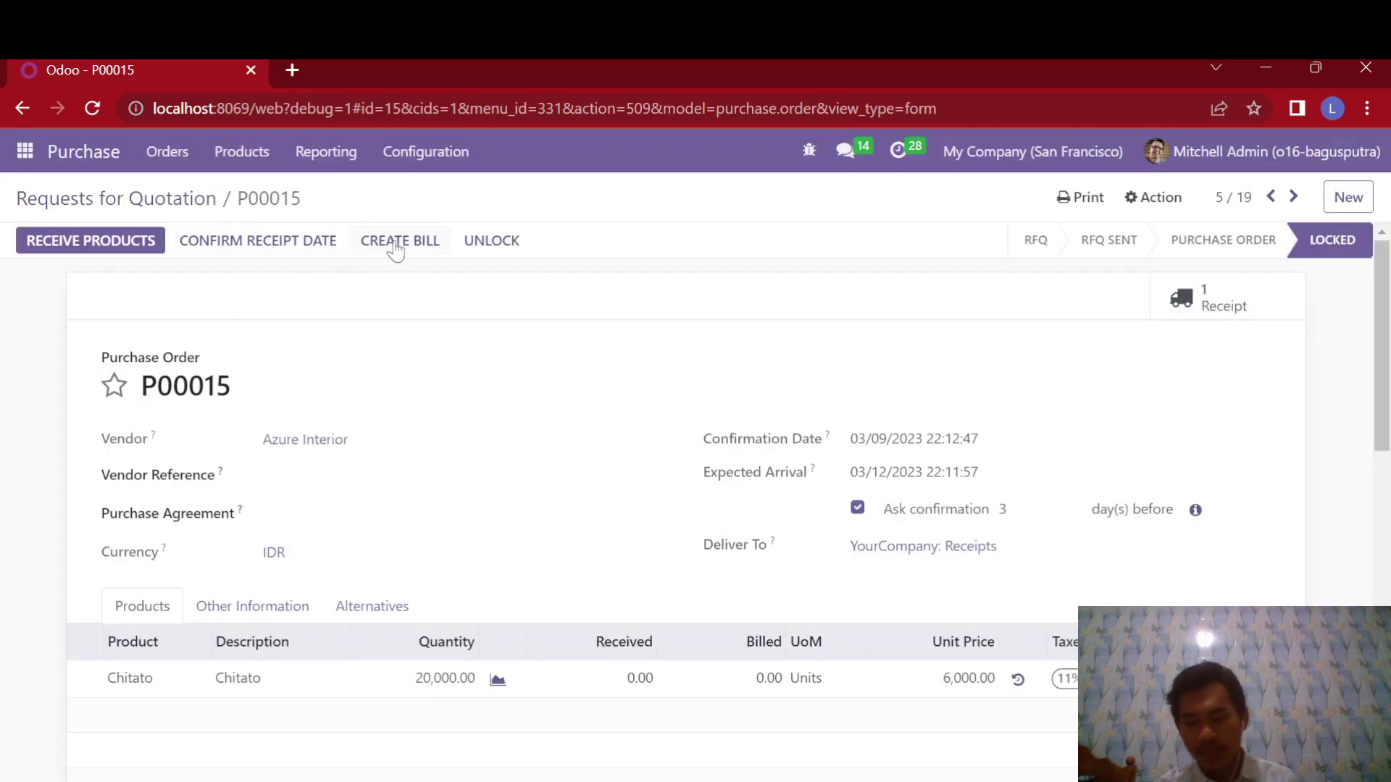
Step: Return to the Apps module with developer mode active
{"action": "left_click", "coordinate": [24, 154]}
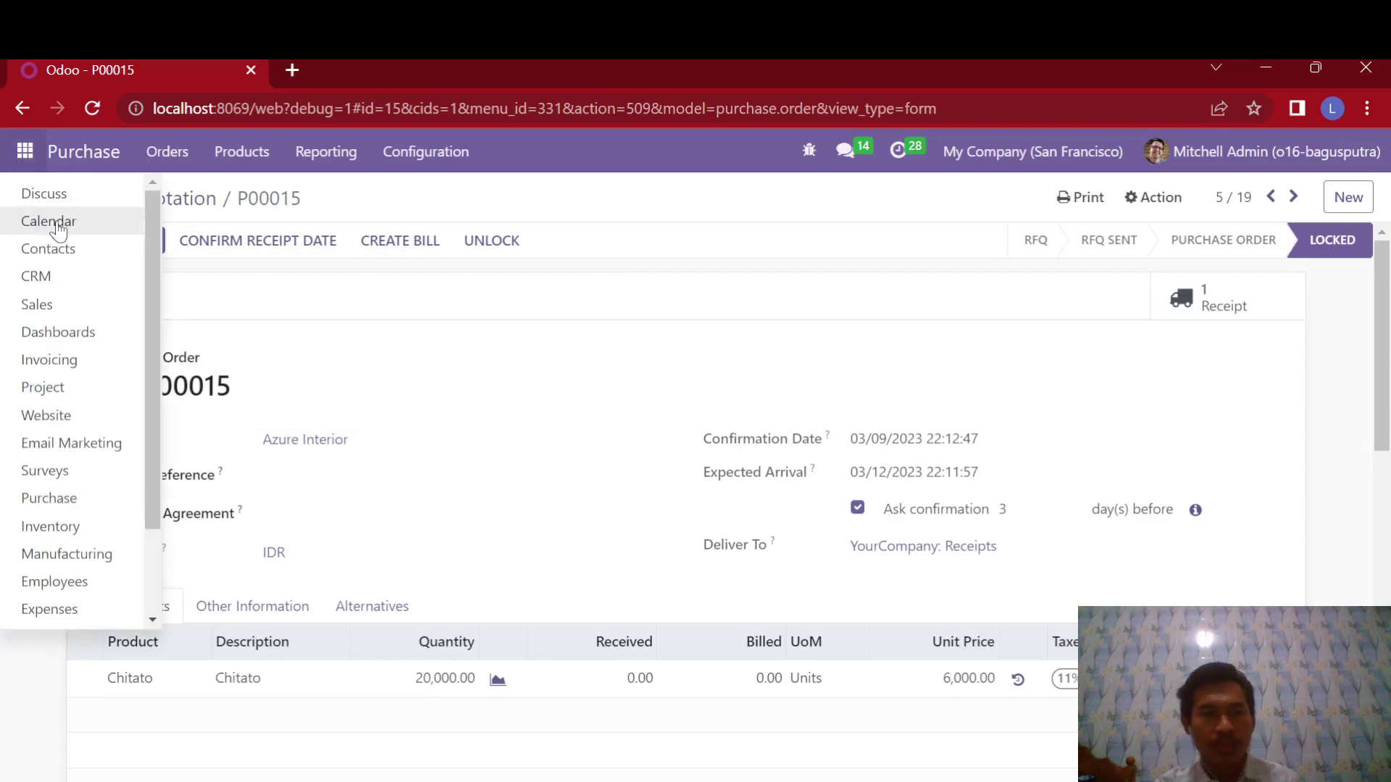
{"action": "scroll", "coordinate": [63, 239], "scroll_direction": "down", "scroll_amount": 2}
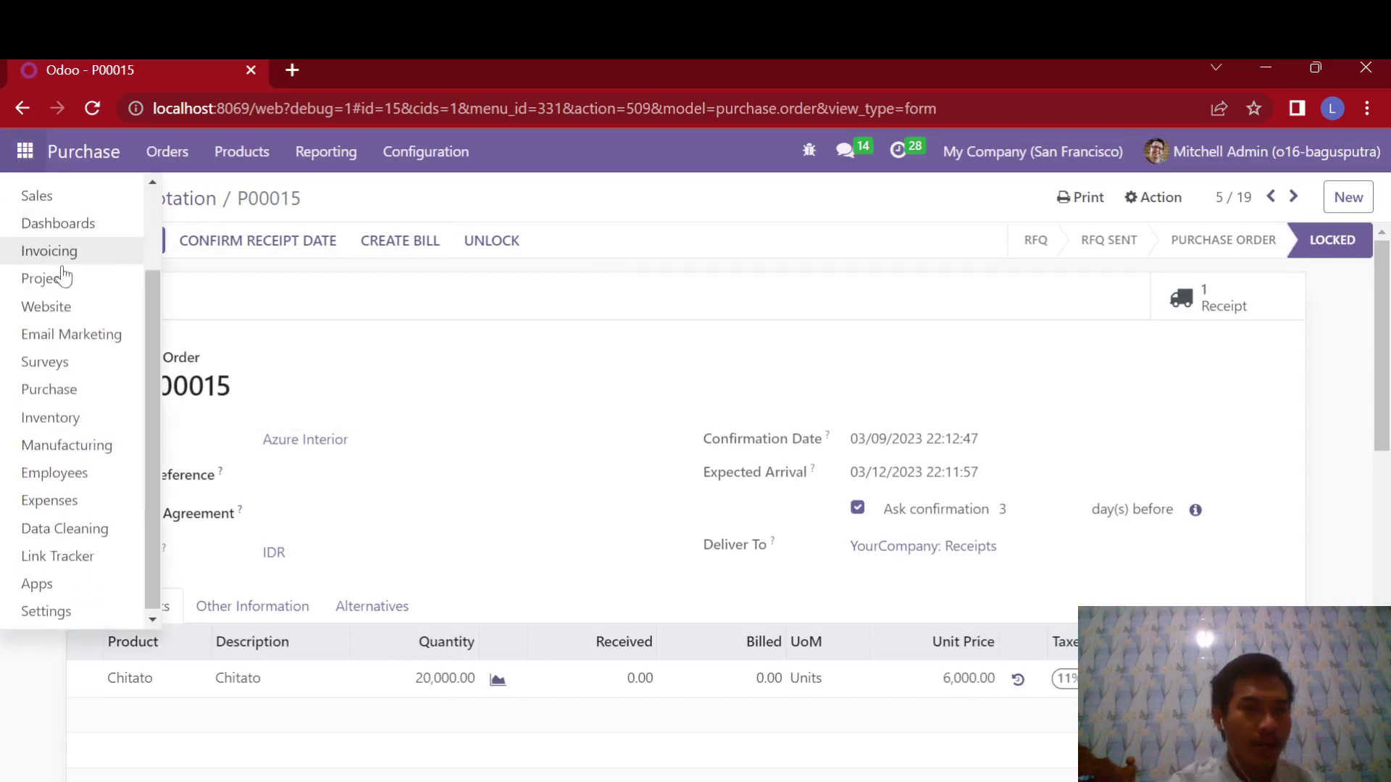
{"action": "left_click", "coordinate": [80, 597]}
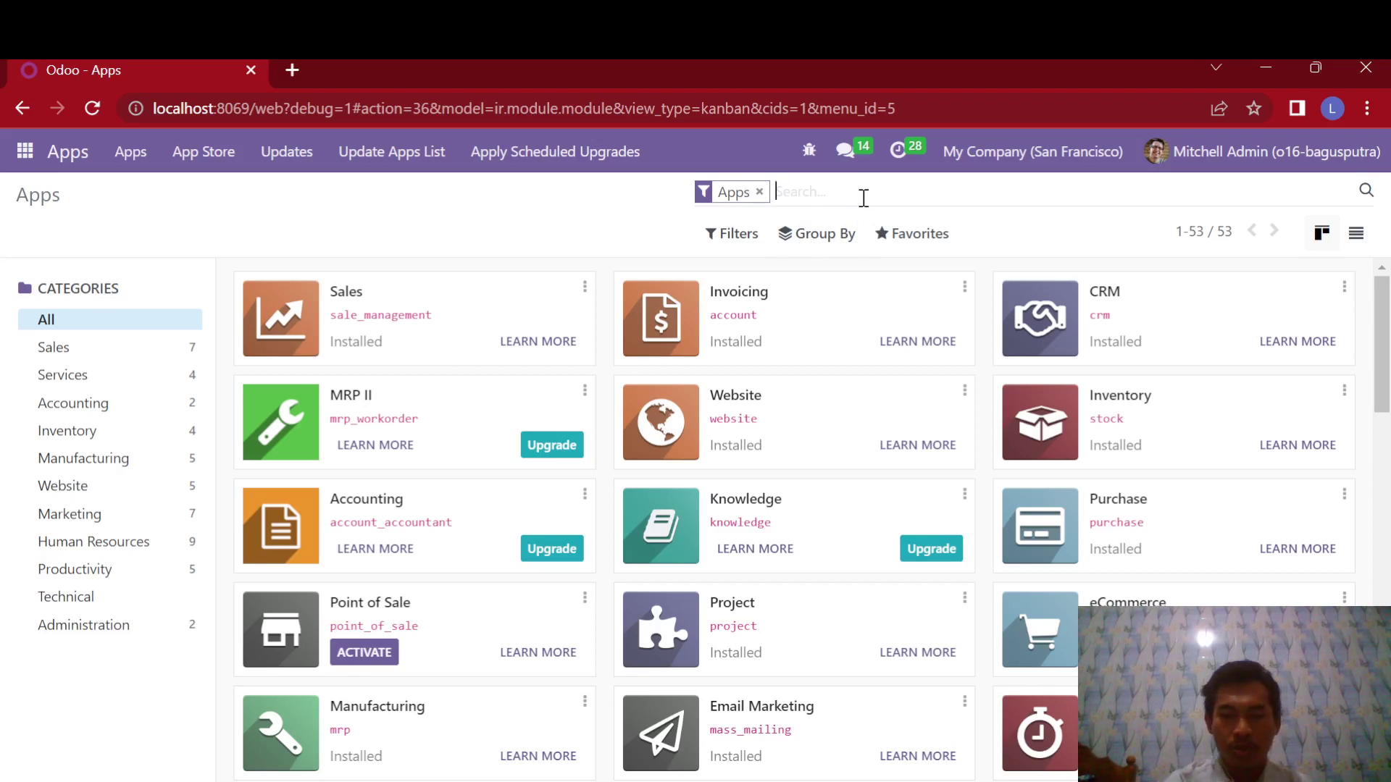
Step: Search the apps by module name for "sales", then clear that search
{"action": "type", "text": "sales"}
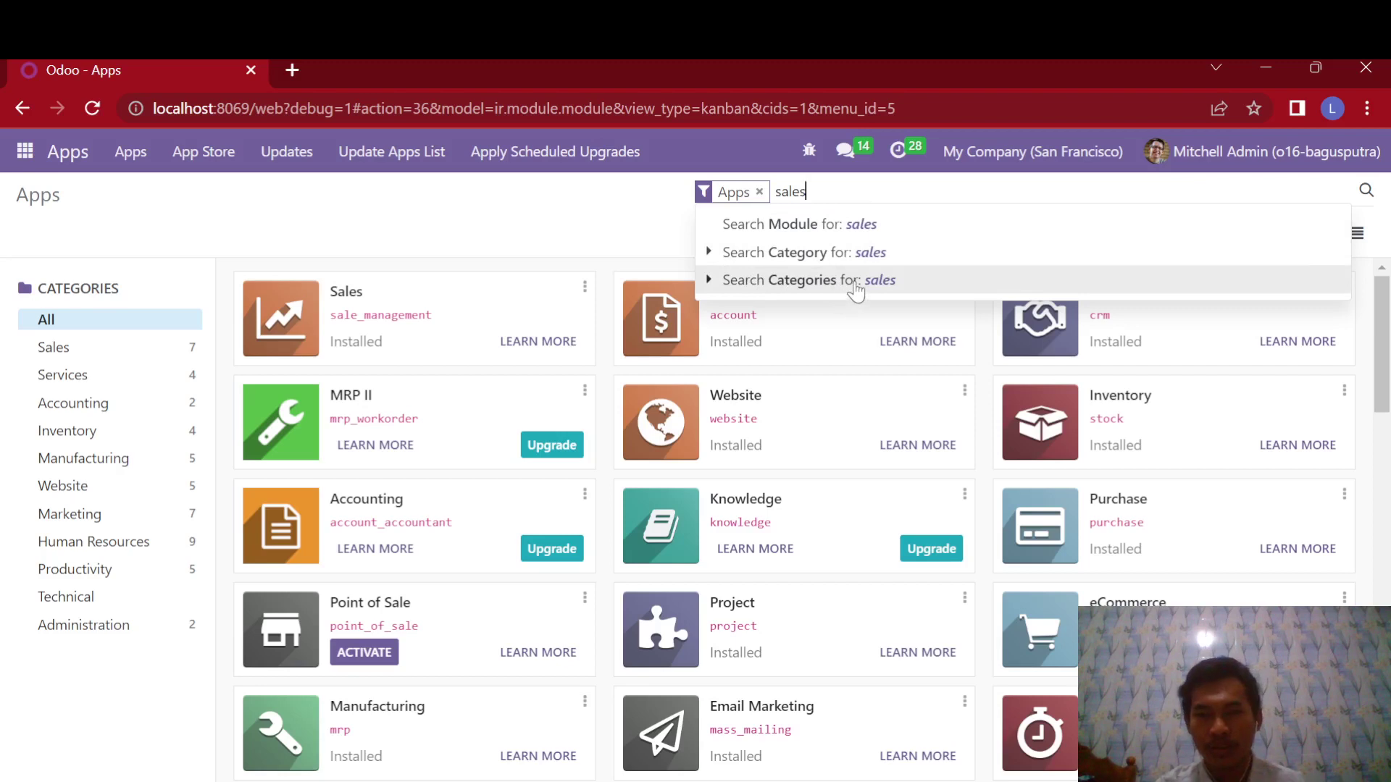
{"action": "left_click", "coordinate": [797, 230]}
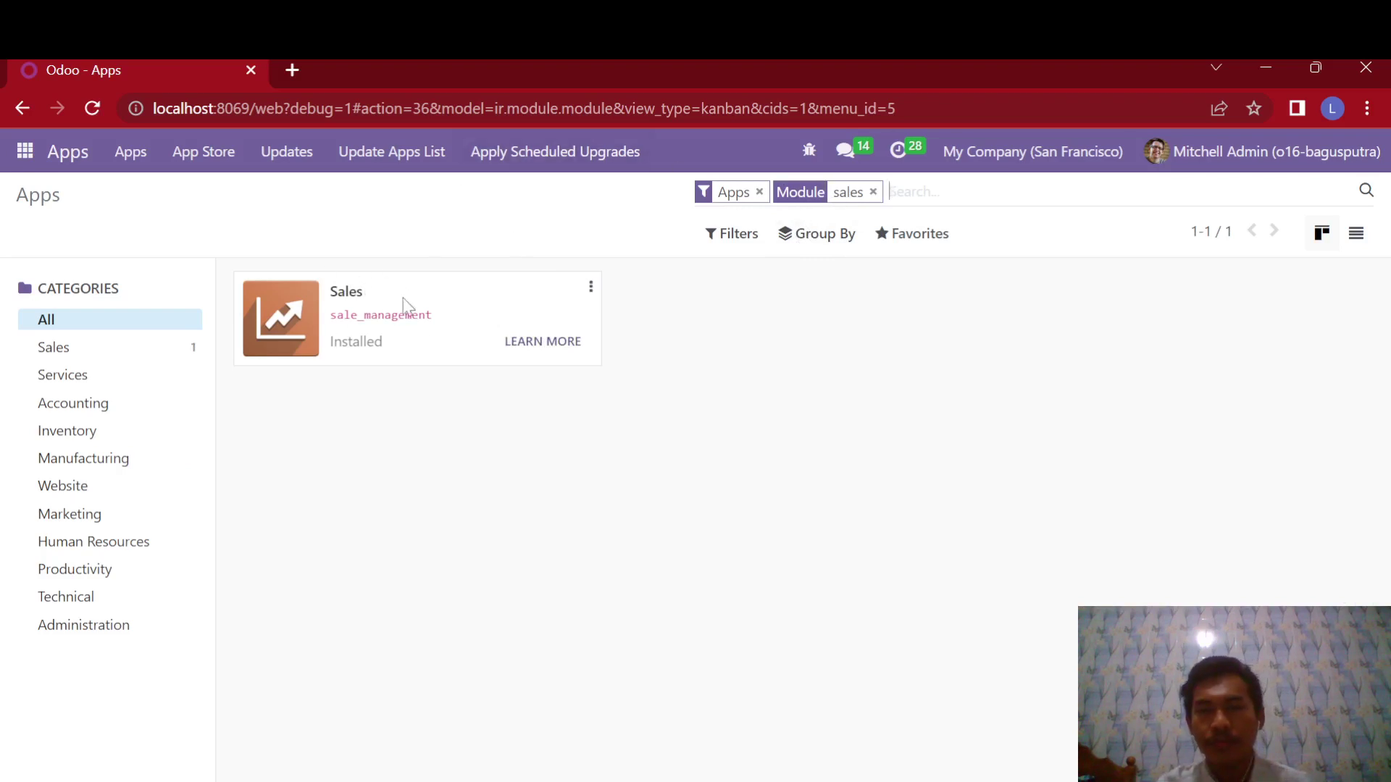
{"action": "left_click", "coordinate": [874, 193]}
Step: Search the apps by module name for "purchase", then clear that search
{"action": "type", "text": "p"}
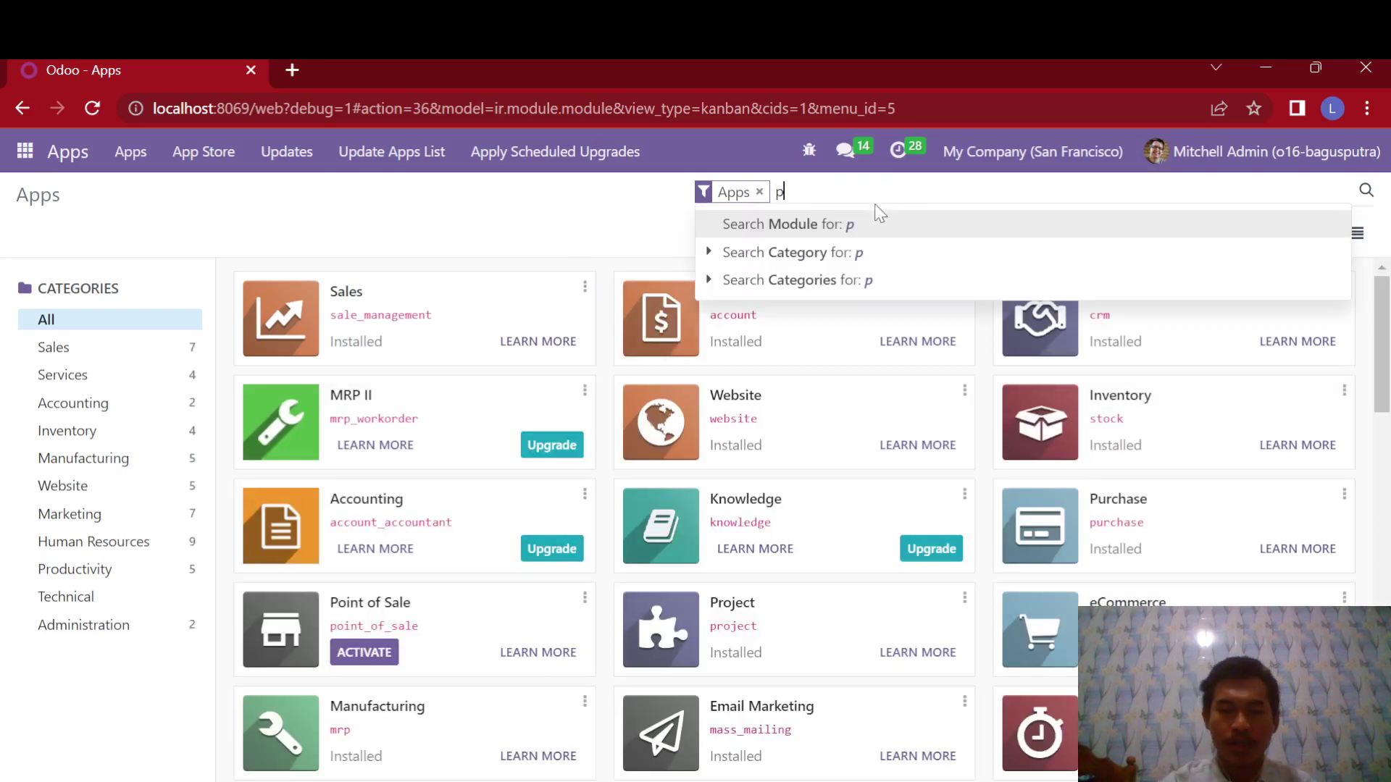
{"action": "type", "text": "urchase"}
{"action": "key", "text": "Return"}
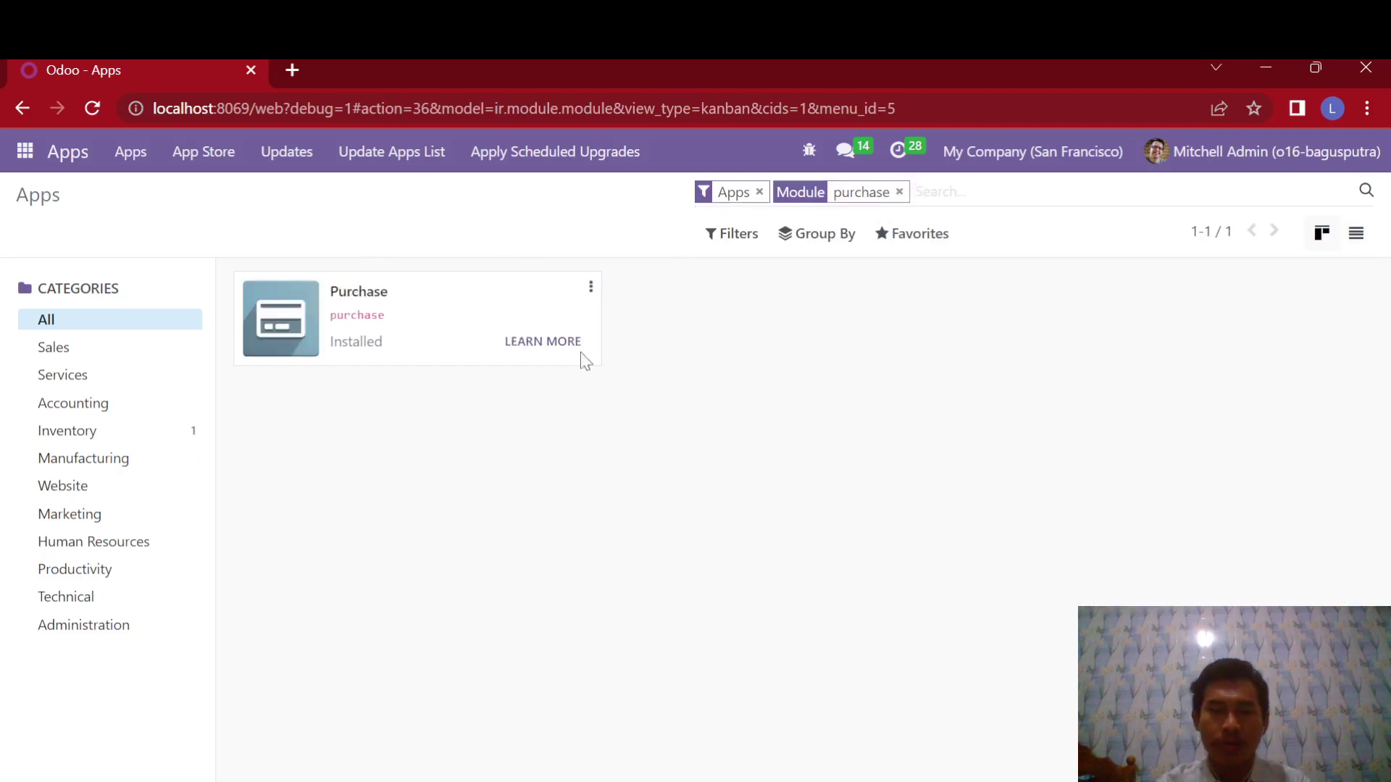
{"action": "left_click", "coordinate": [899, 191]}
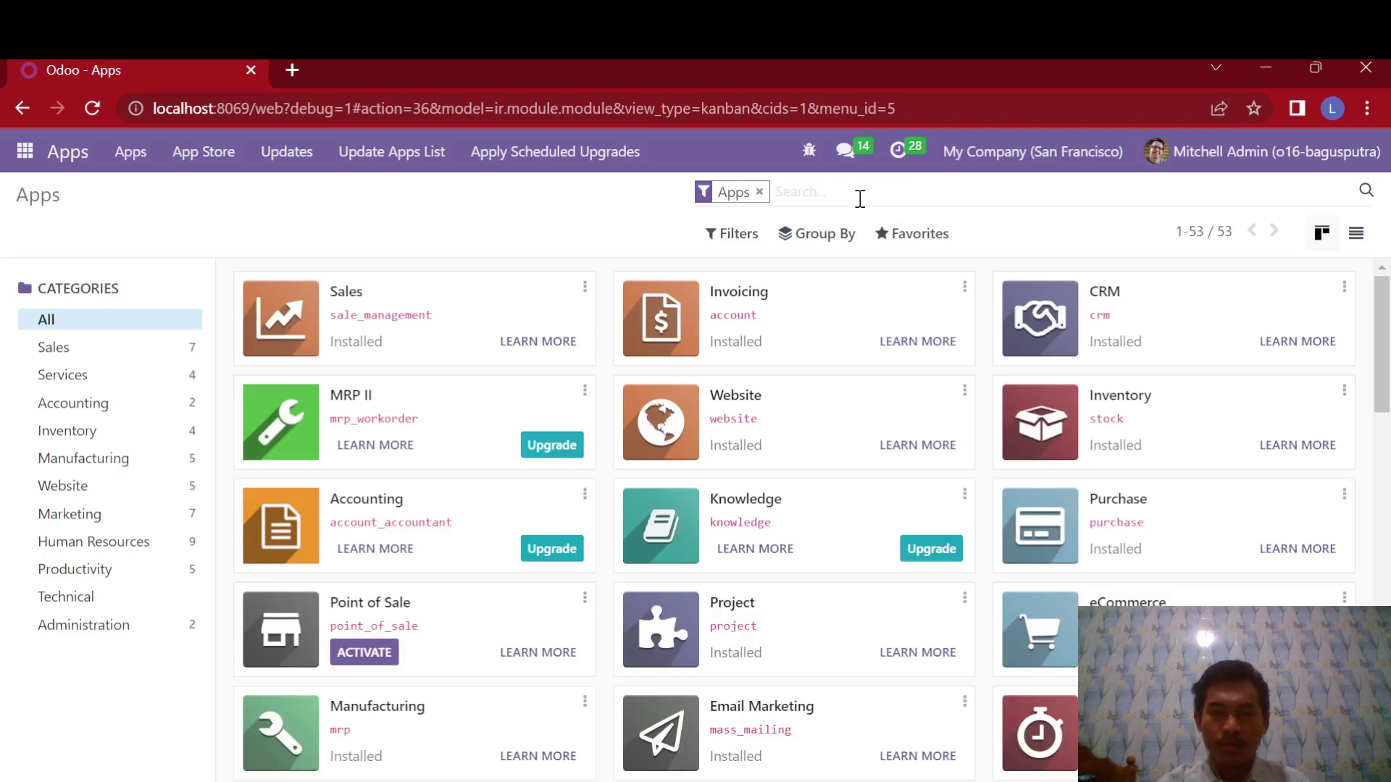
{"action": "type", "text": "fe"}
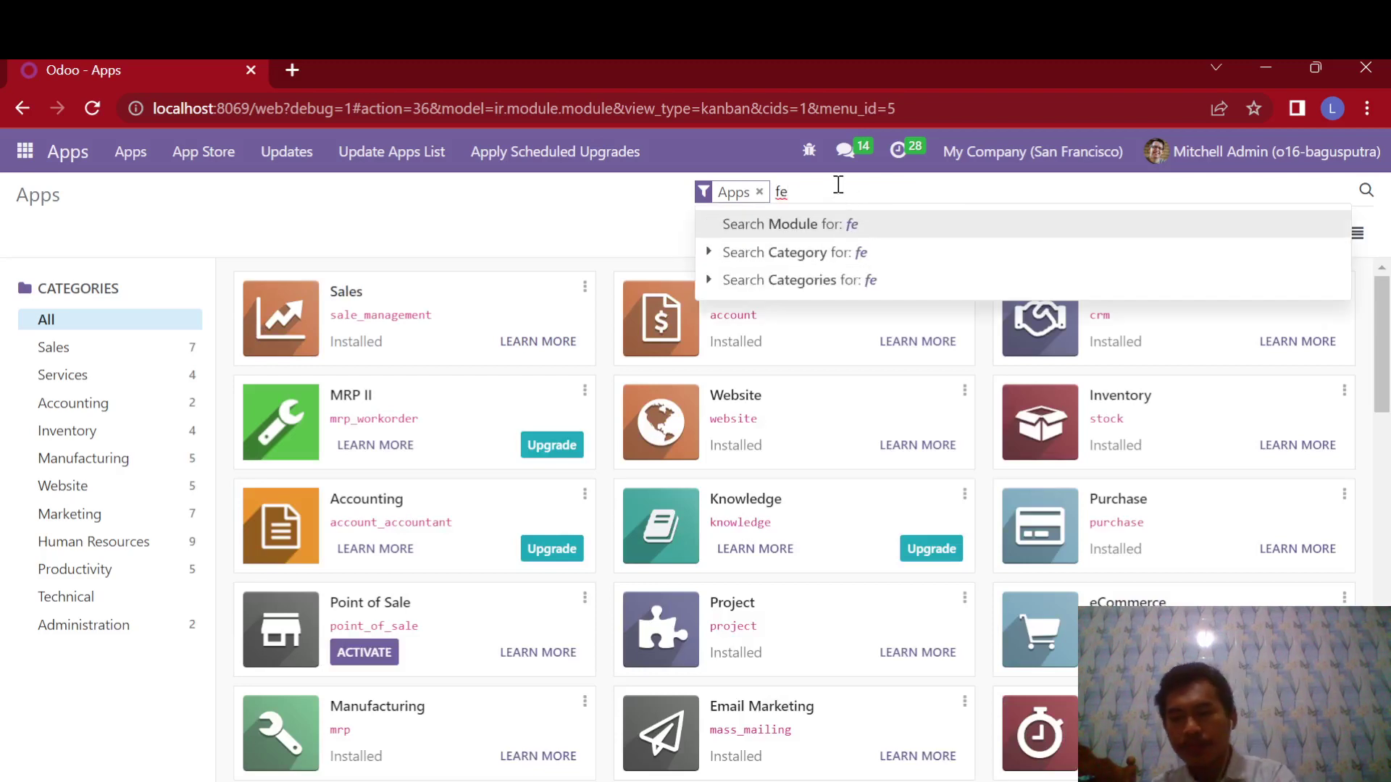
{"action": "key", "text": "BackSpace"}
{"action": "key", "text": "BackSpace"}
Step: Group the apps by Category, look through the category columns, then remove the grouping
{"action": "left_click", "coordinate": [837, 233]}
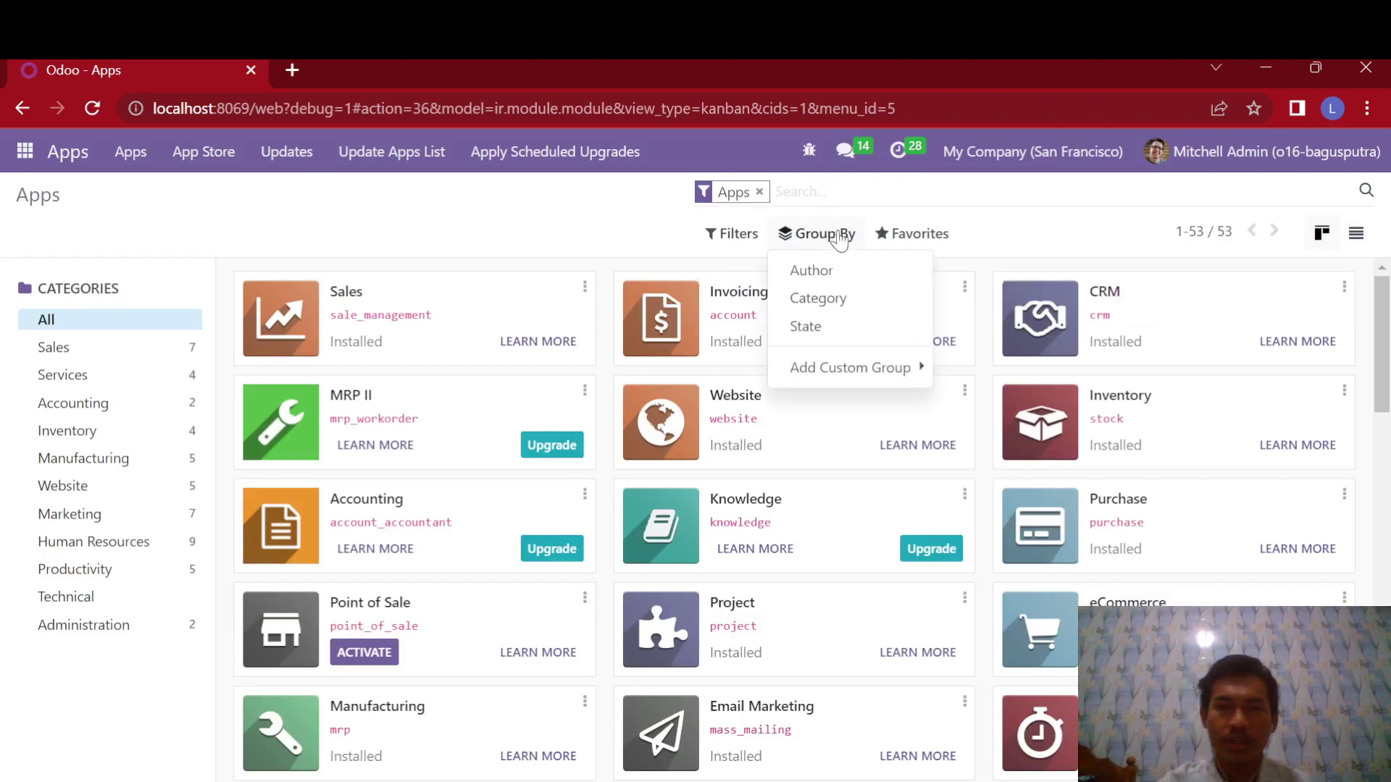
{"action": "left_click", "coordinate": [818, 299]}
{"action": "left_click", "coordinate": [622, 217]}
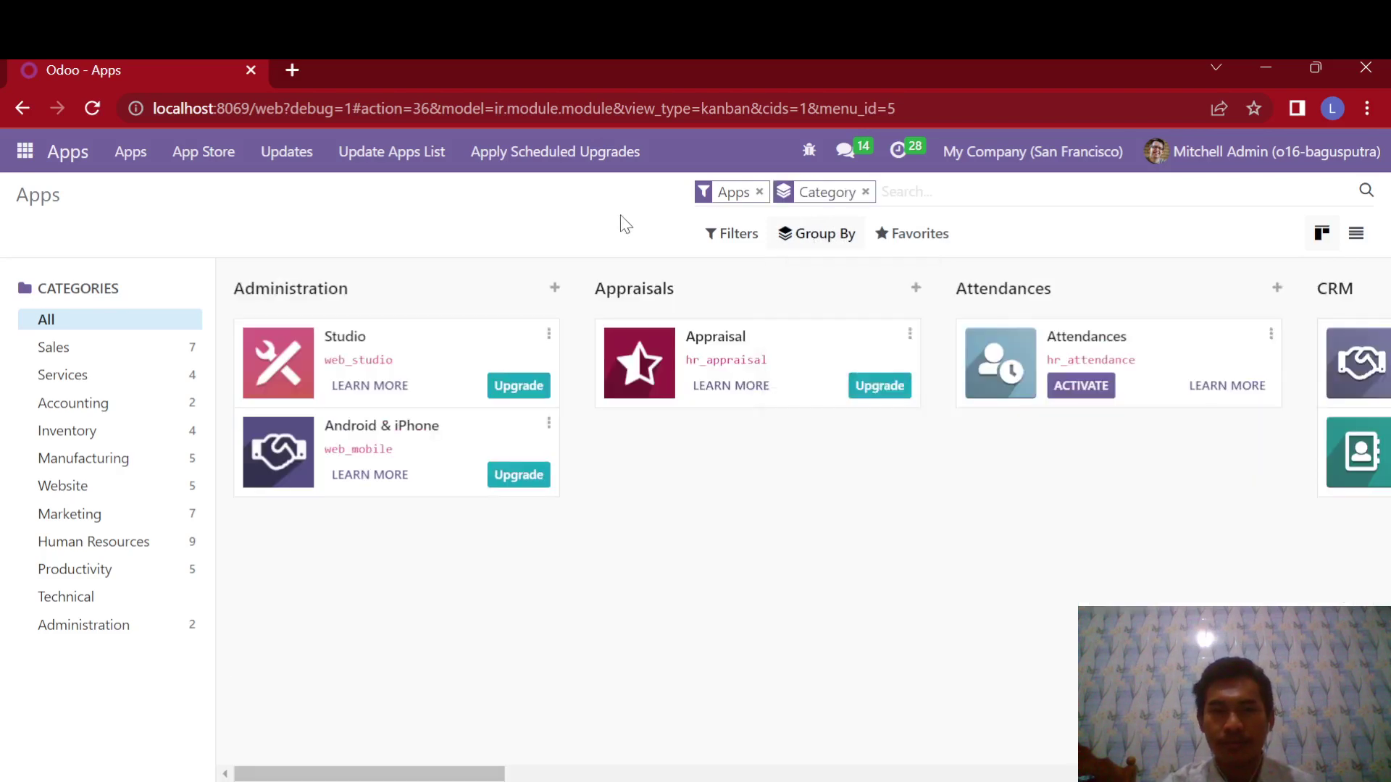
{"action": "left_click_drag", "start_coordinate": [296, 271], "coordinate": [339, 288]}
{"action": "left_click_drag", "start_coordinate": [608, 289], "coordinate": [667, 289]}
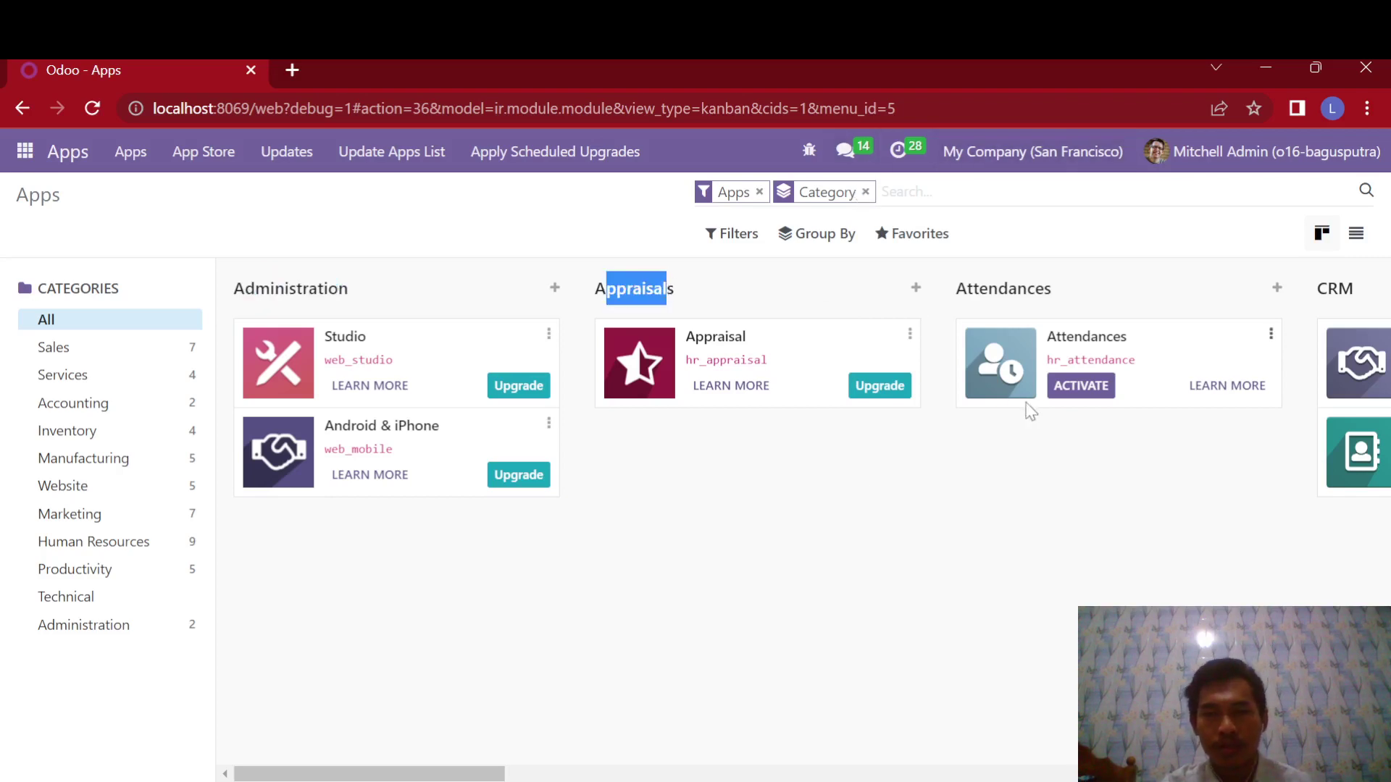
{"action": "left_click_drag", "start_coordinate": [451, 773], "coordinate": [721, 769]}
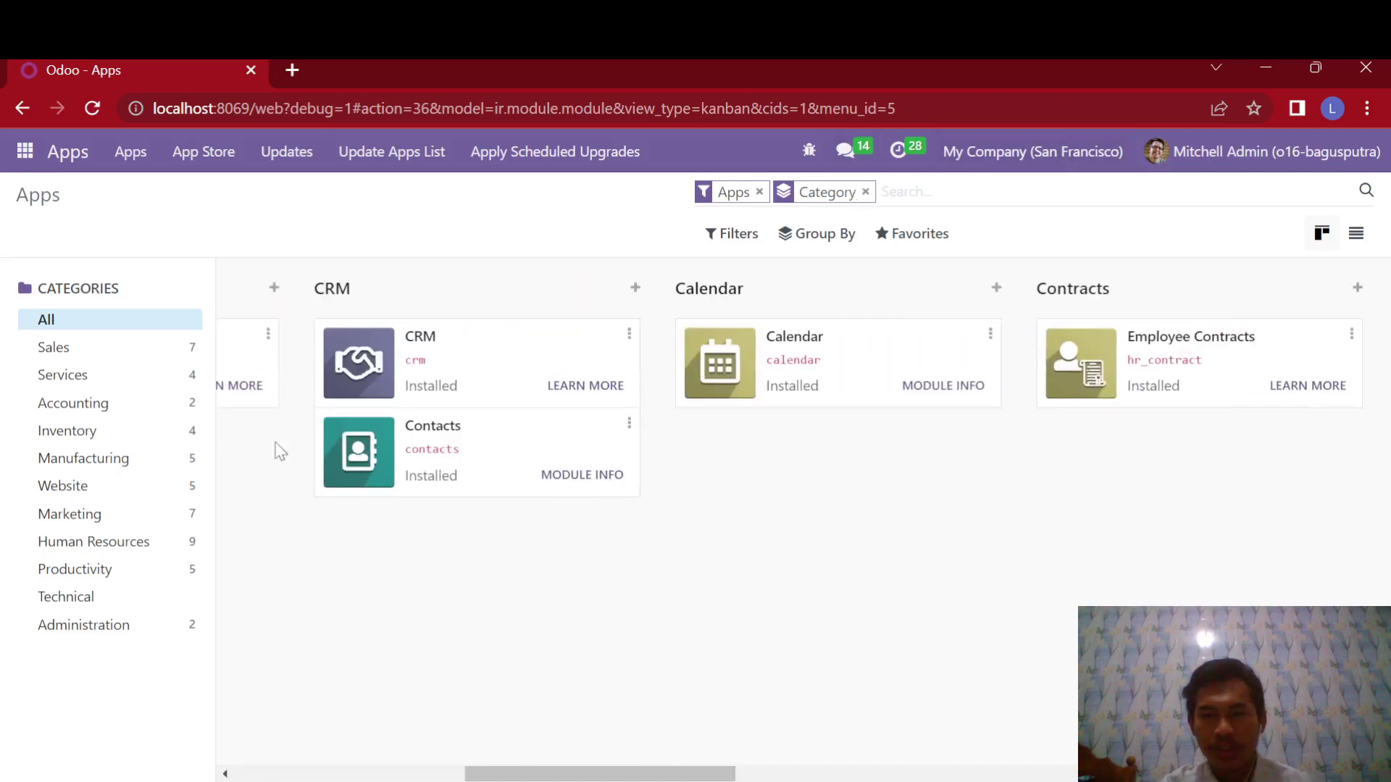
{"action": "left_click", "coordinate": [865, 192]}
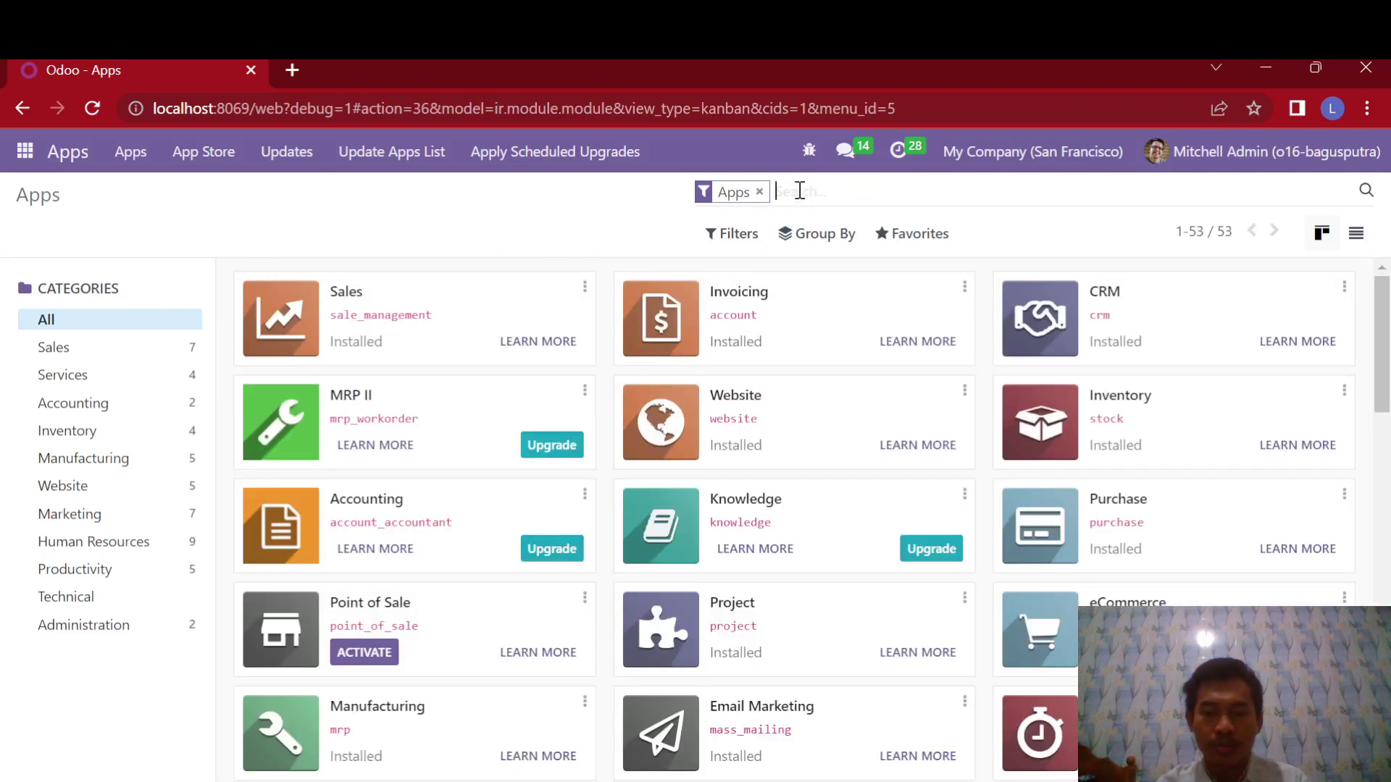
Step: Search the apps for "crm" within the Category field, then clear that search
{"action": "type", "text": "crm"}
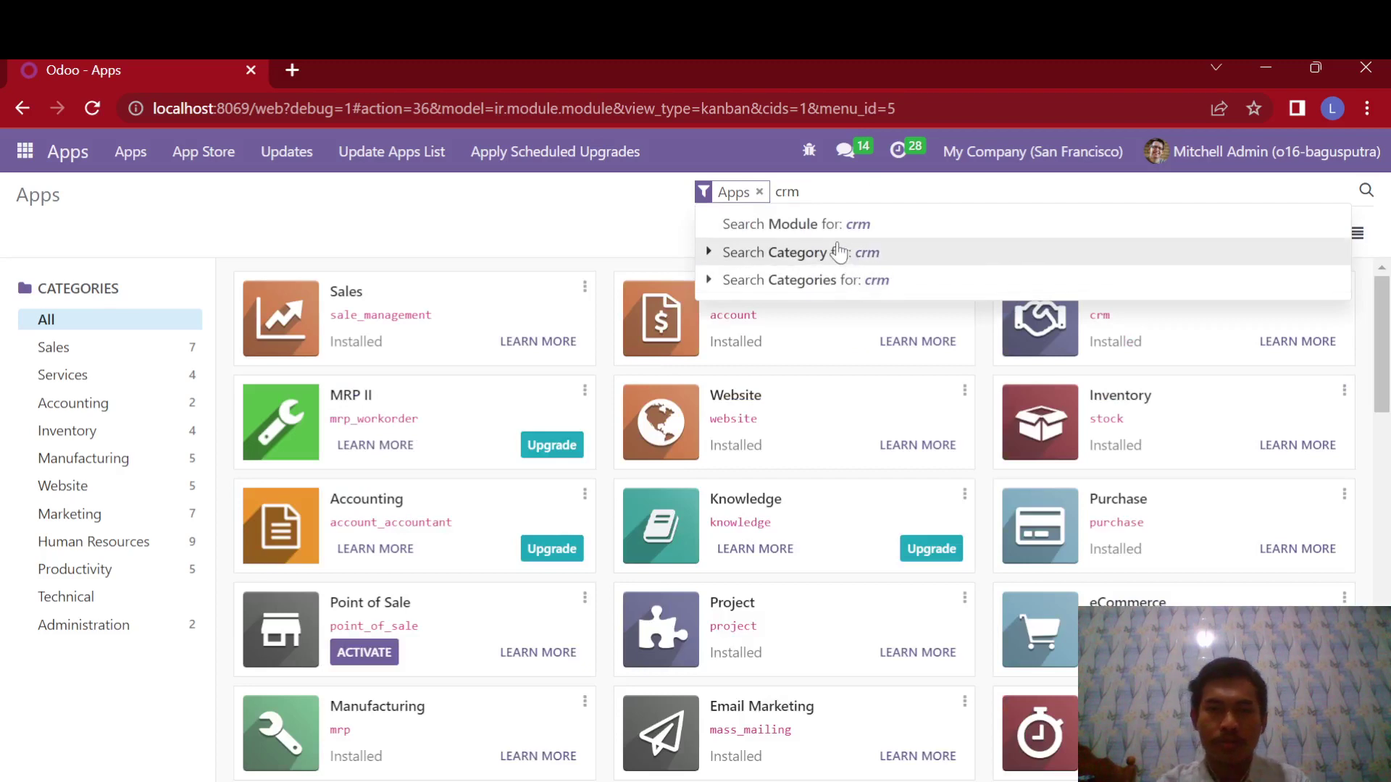
{"action": "left_click", "coordinate": [819, 255]}
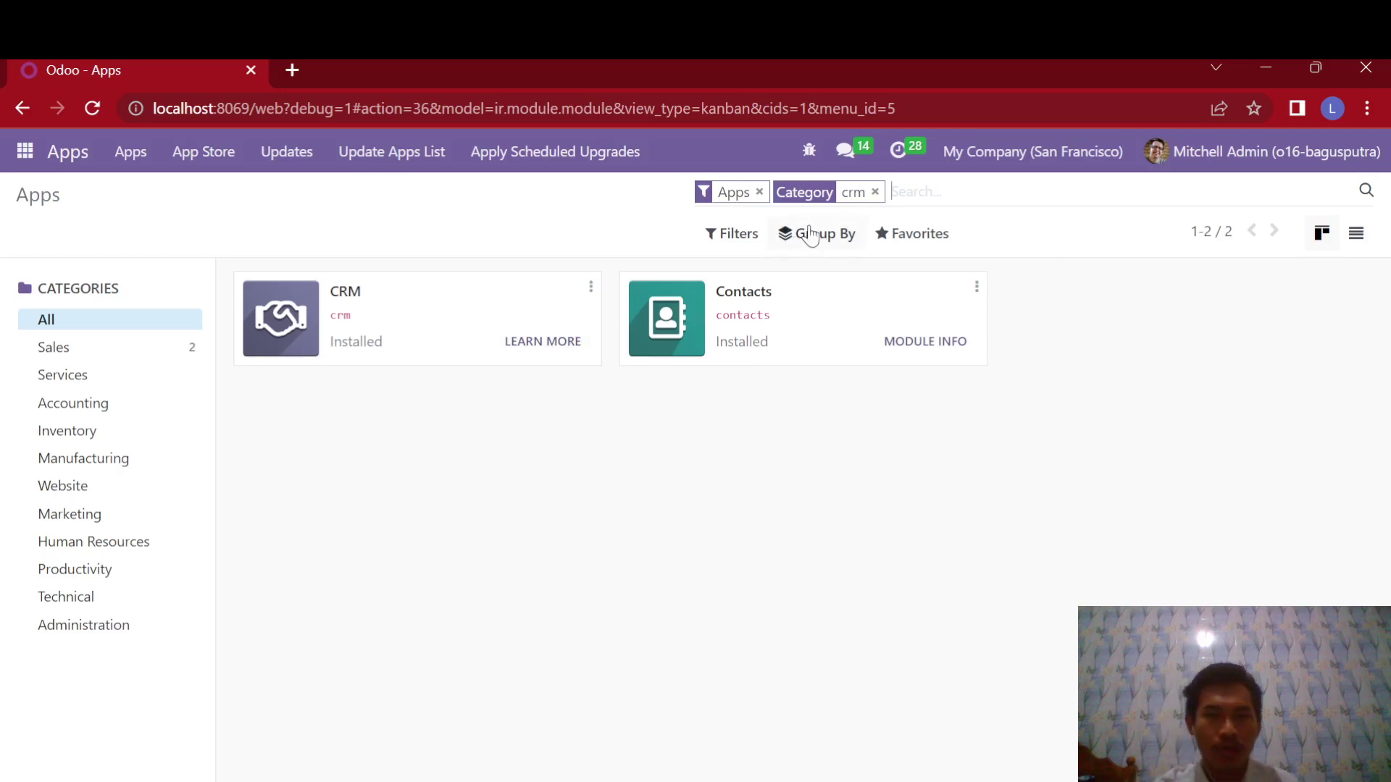
{"action": "left_click", "coordinate": [874, 192]}
{"action": "type", "text": "e"}
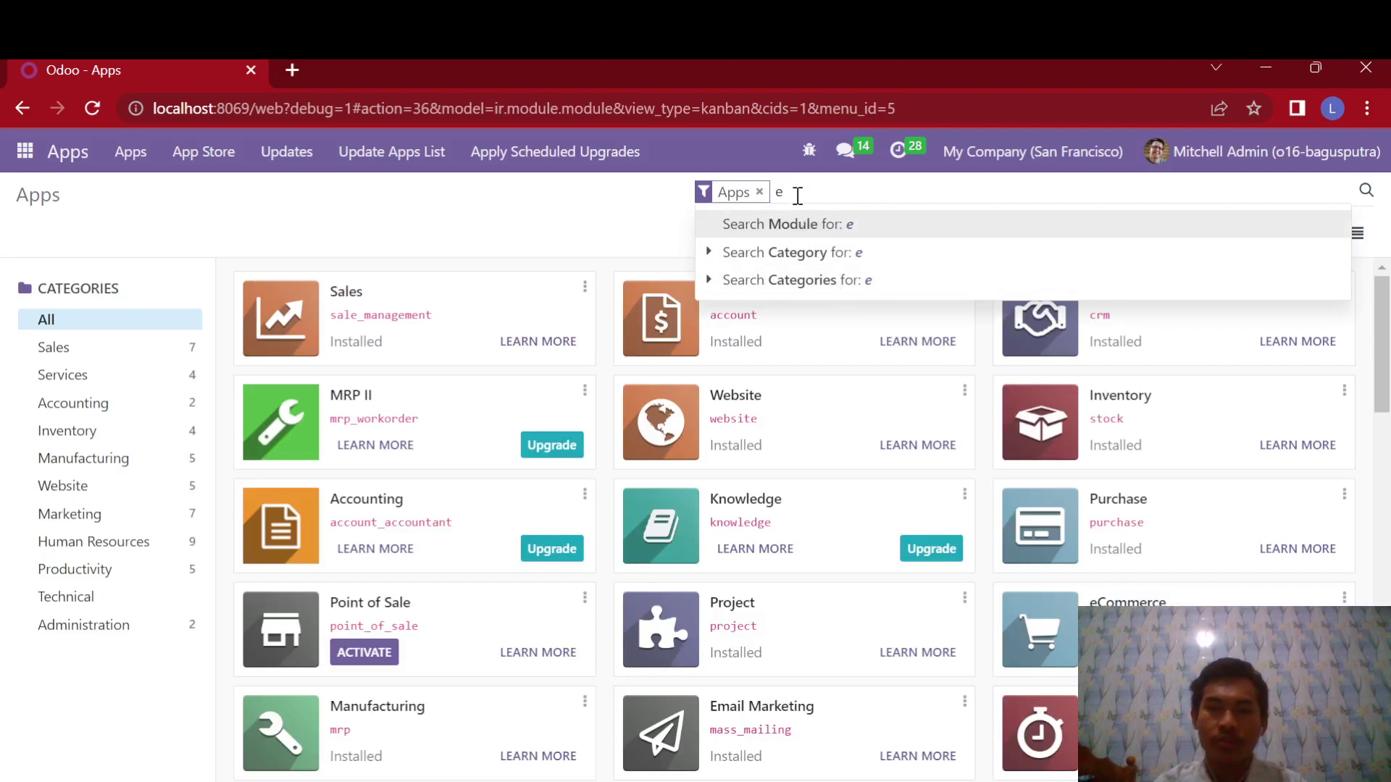
{"action": "key", "text": "BackSpace"}
{"action": "left_click_drag", "start_coordinate": [20, 305], "coordinate": [132, 606]}
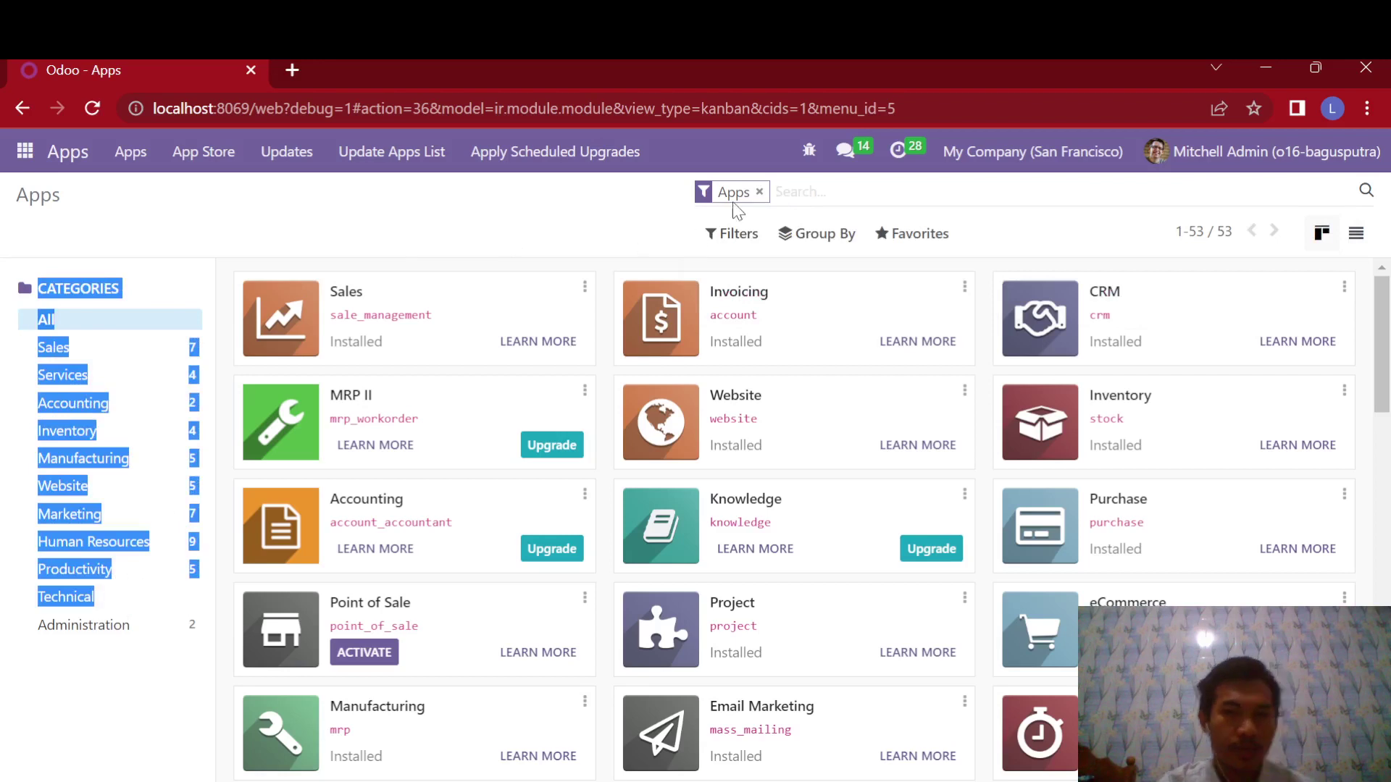
Step: Search the apps for "manufacturing" within the Categories field, then clear that search
{"action": "left_click", "coordinate": [838, 193]}
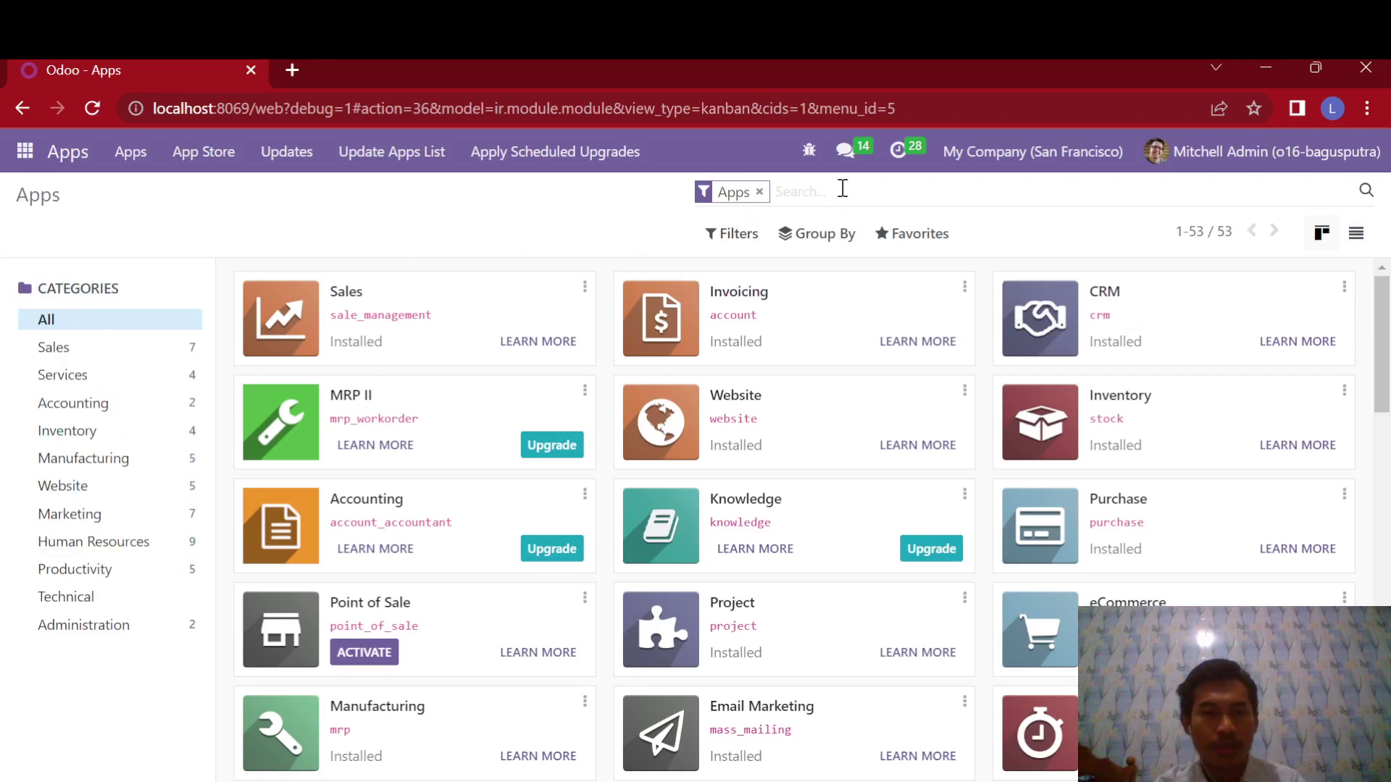
{"action": "type", "text": "manufact"}
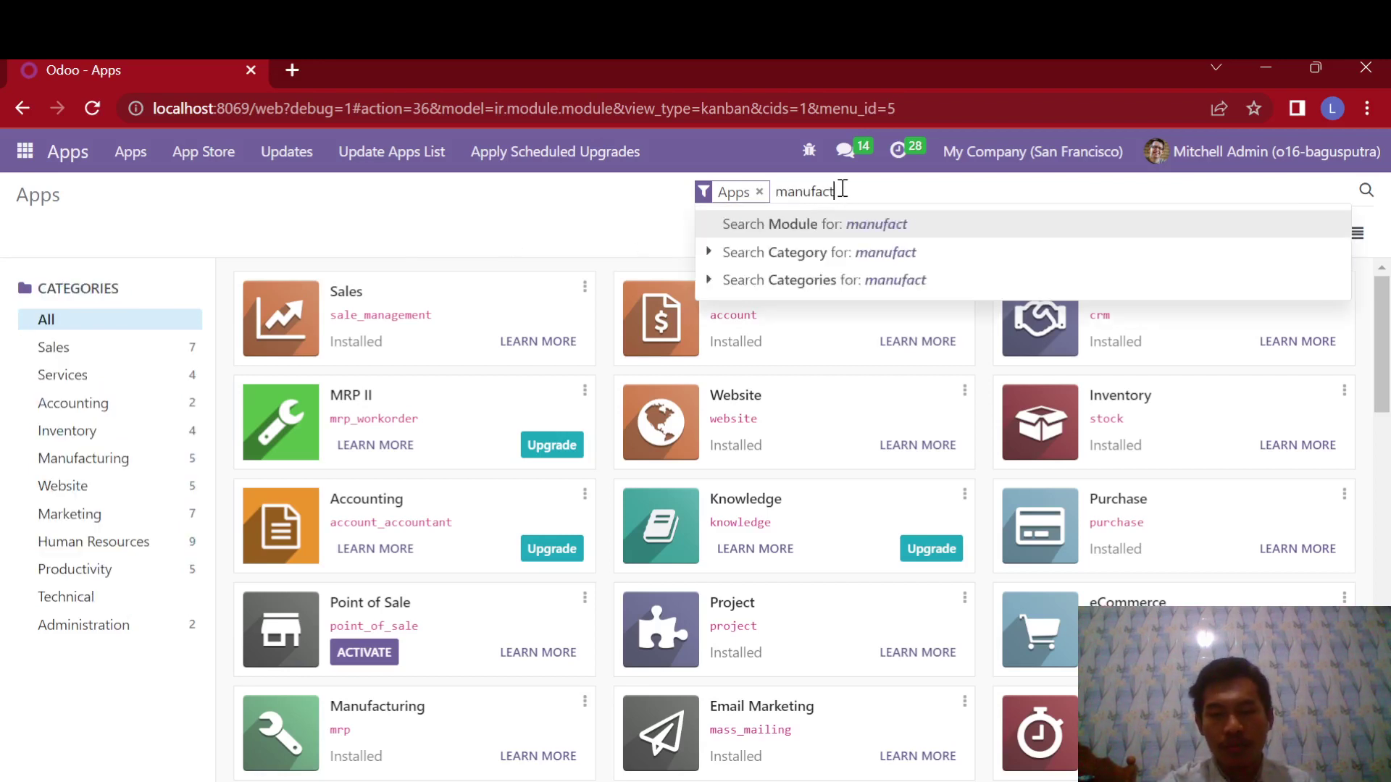
{"action": "type", "text": "uring"}
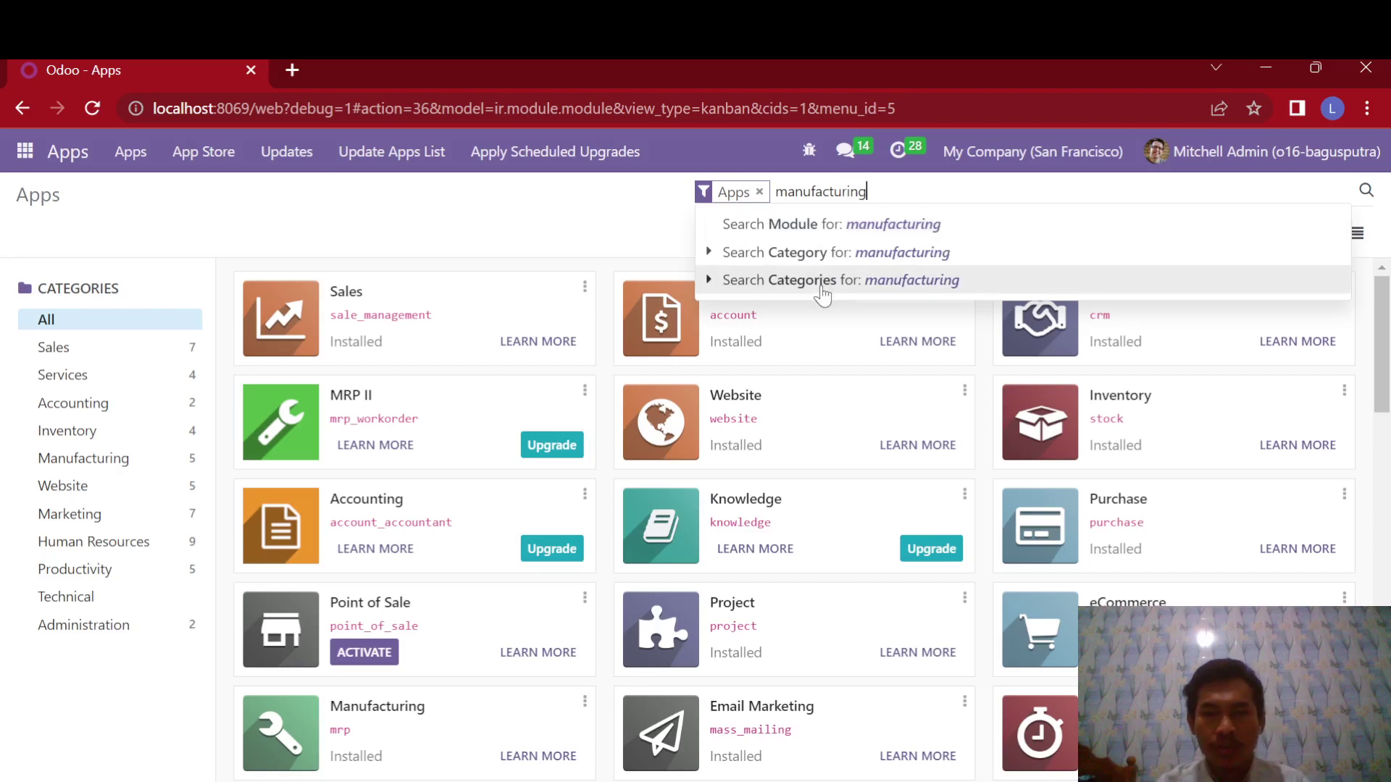
{"action": "left_click", "coordinate": [823, 290]}
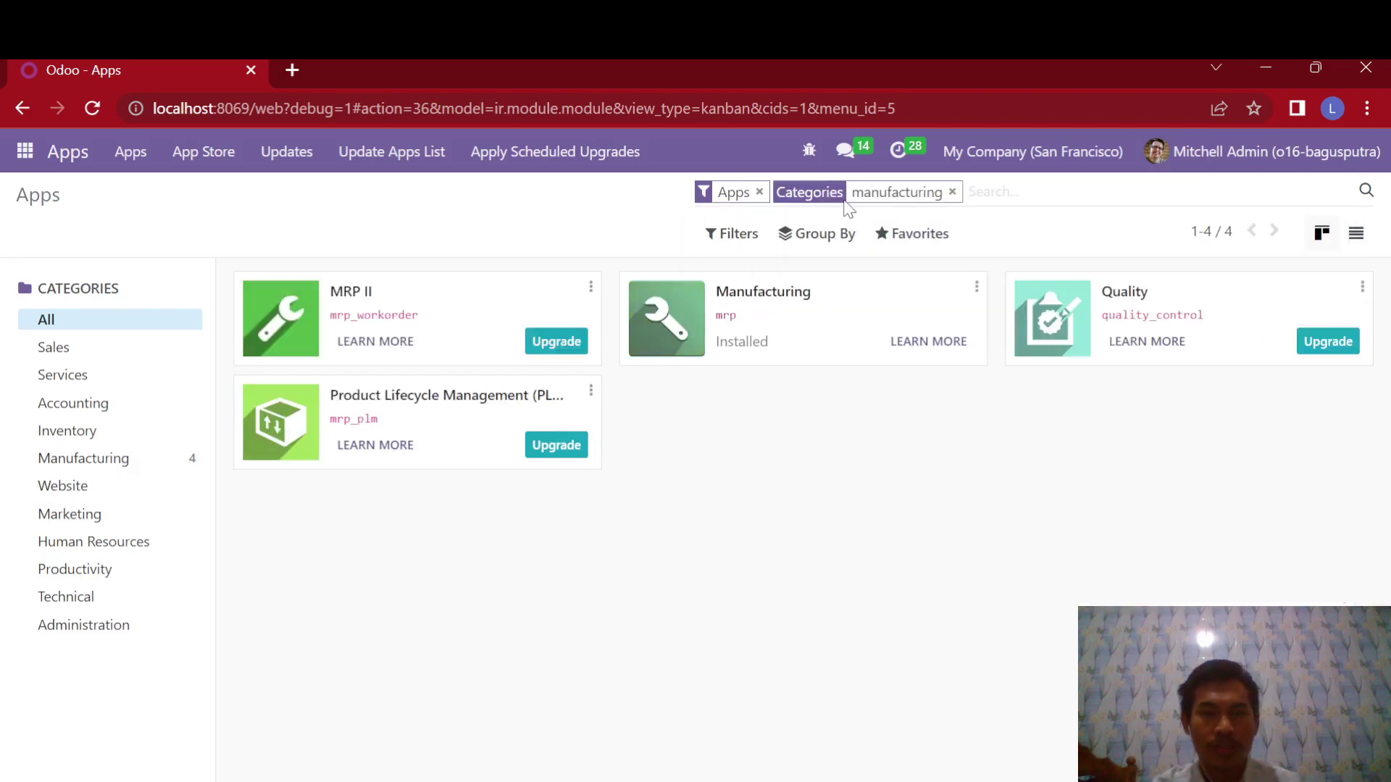
{"action": "left_click", "coordinate": [952, 191]}
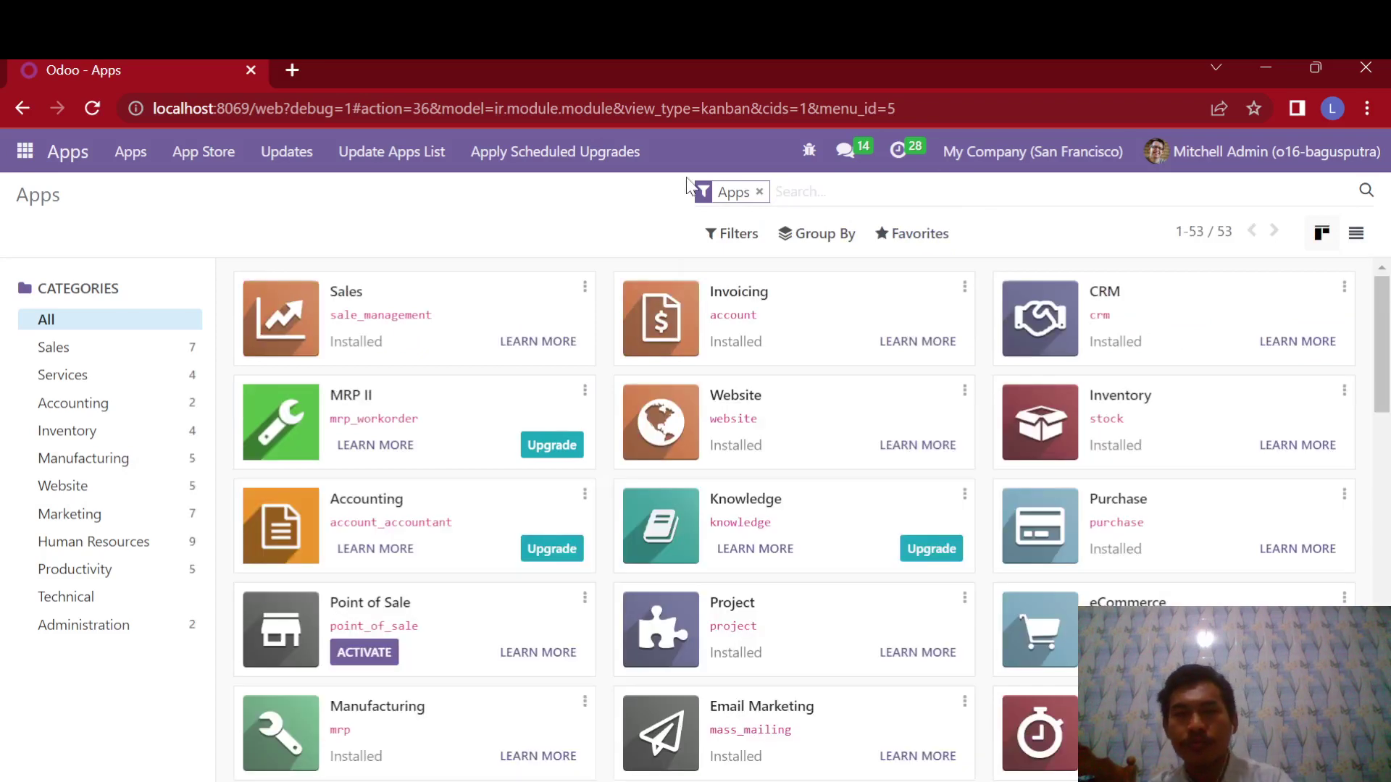
Step: Open the Purchase module and check which fields its search offers for the trial text "dd", then erase the text
{"action": "left_click", "coordinate": [11, 150]}
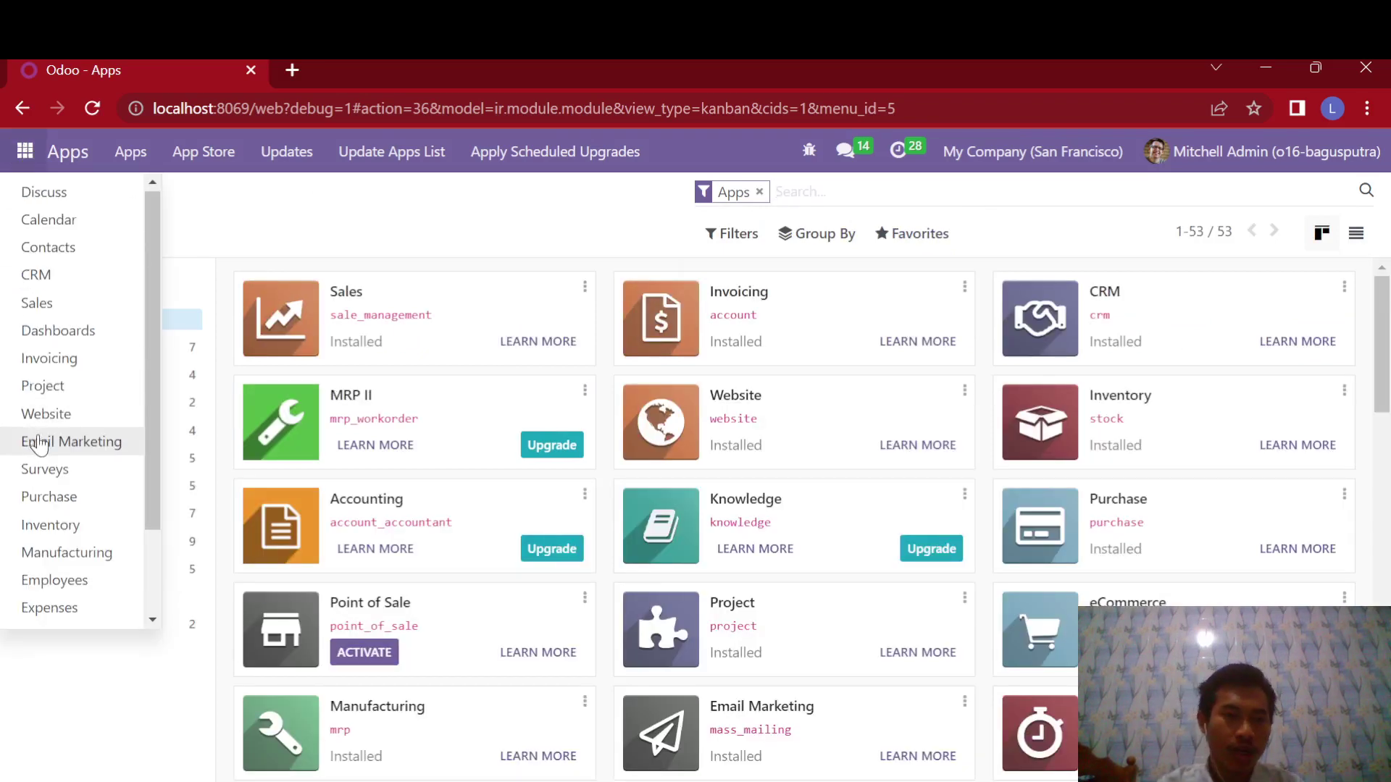
{"action": "scroll", "coordinate": [67, 409], "scroll_direction": "down", "scroll_amount": 2}
{"action": "left_click", "coordinate": [63, 389]}
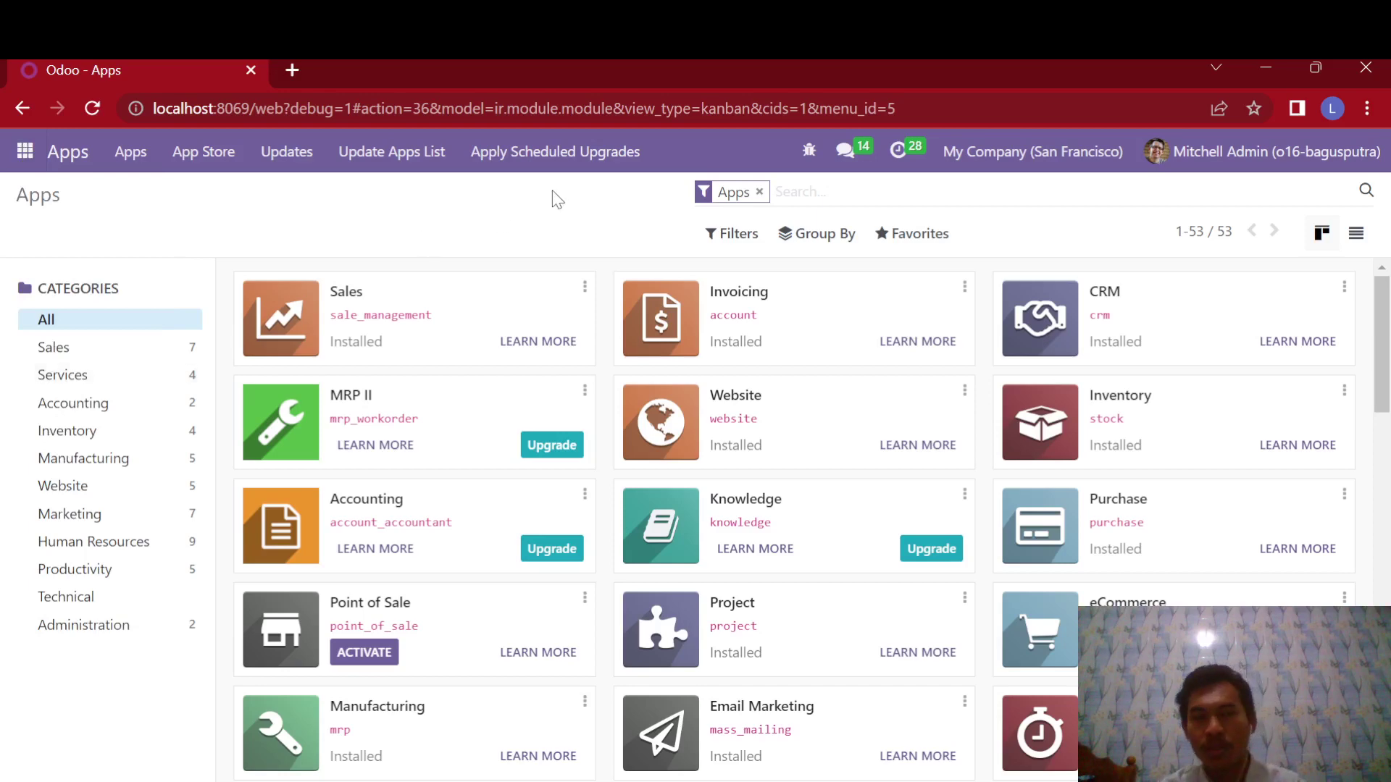
{"action": "type", "text": "dd"}
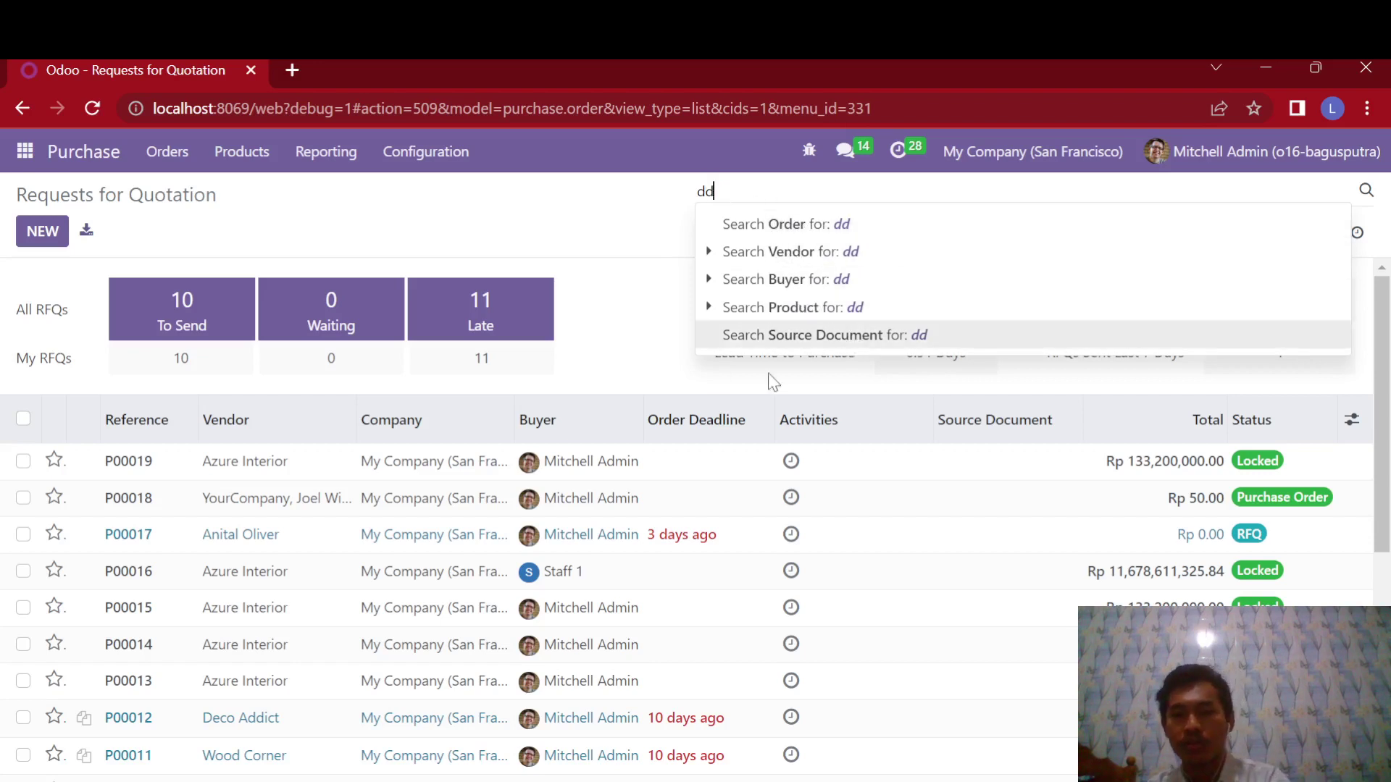
{"action": "key", "text": "BackSpace"}
{"action": "key", "text": "BackSpace"}
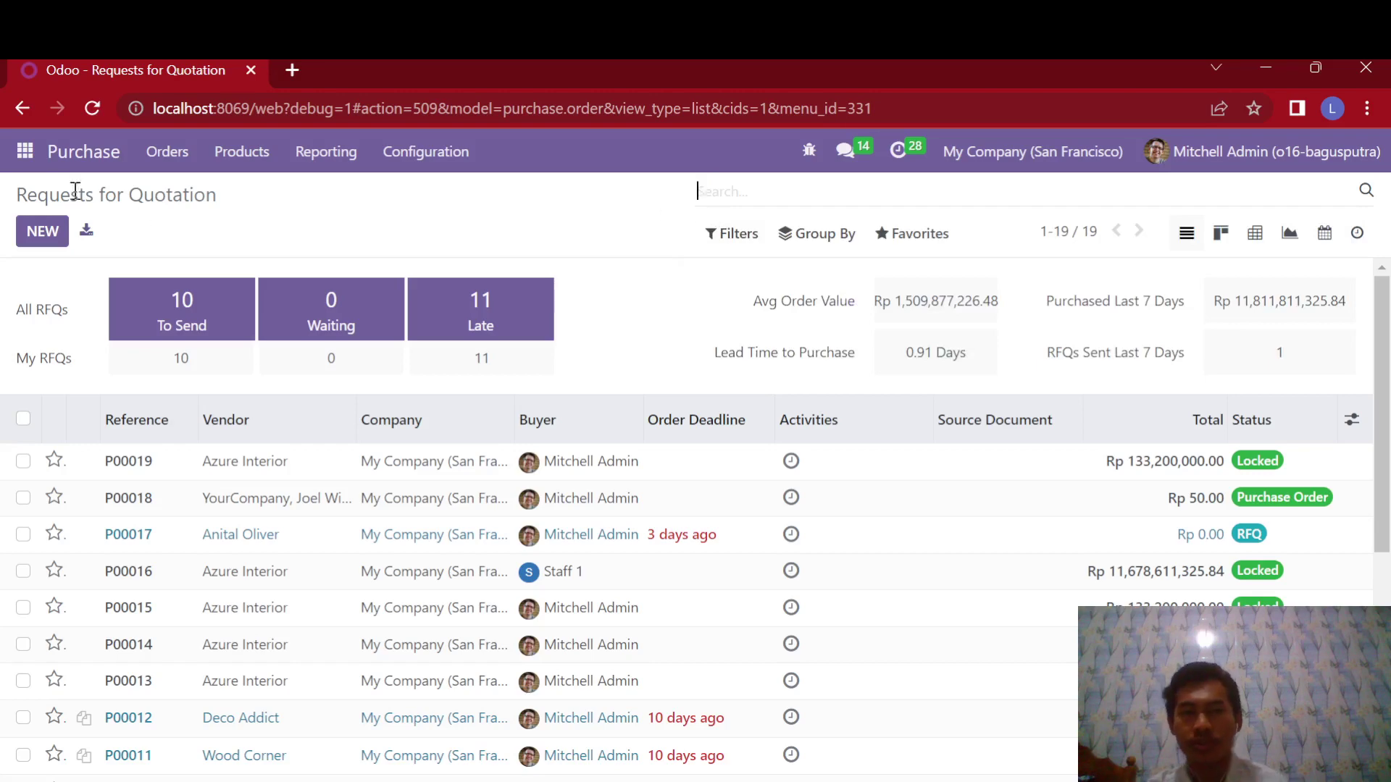
Step: Return from the Purchase module to the Apps module
{"action": "left_click", "coordinate": [28, 153]}
{"action": "scroll", "coordinate": [62, 551], "scroll_direction": "down", "scroll_amount": 2}
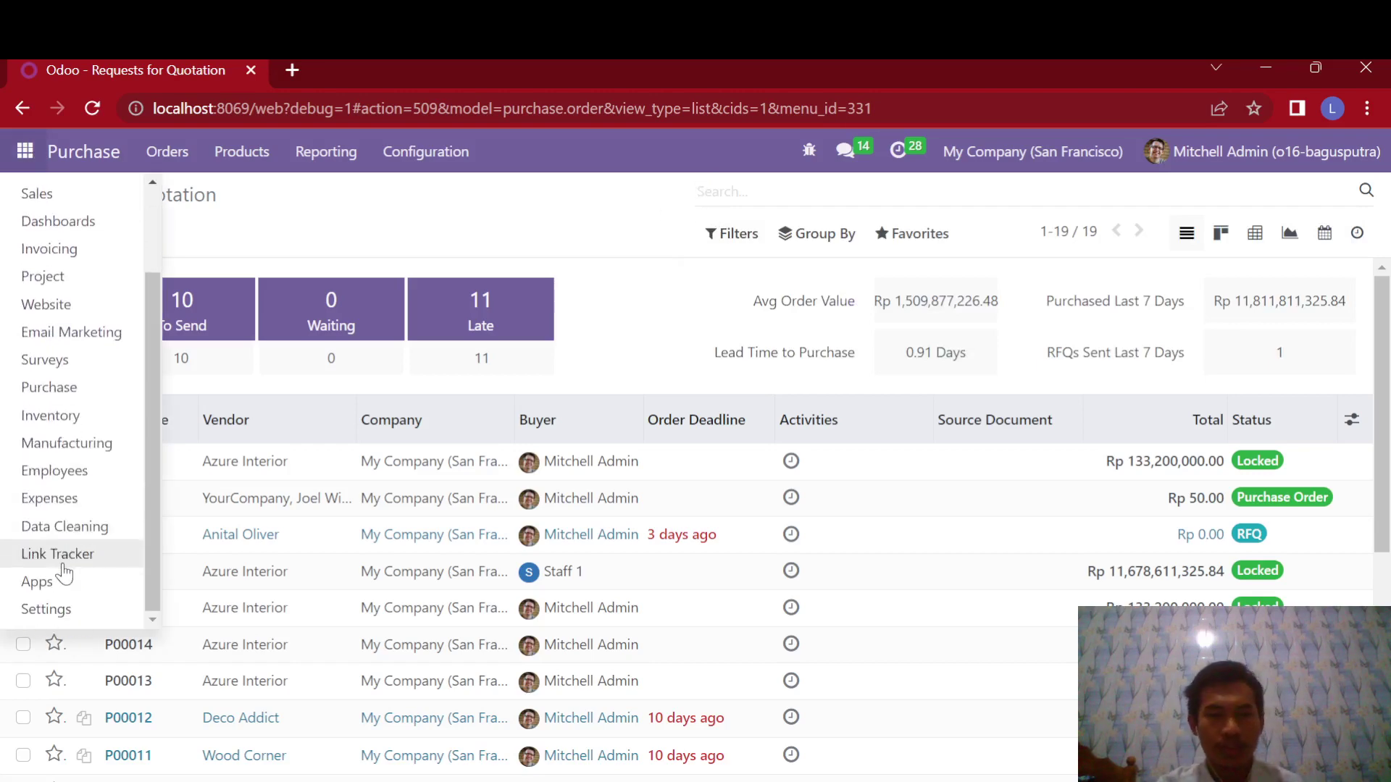
{"action": "left_click", "coordinate": [70, 586]}
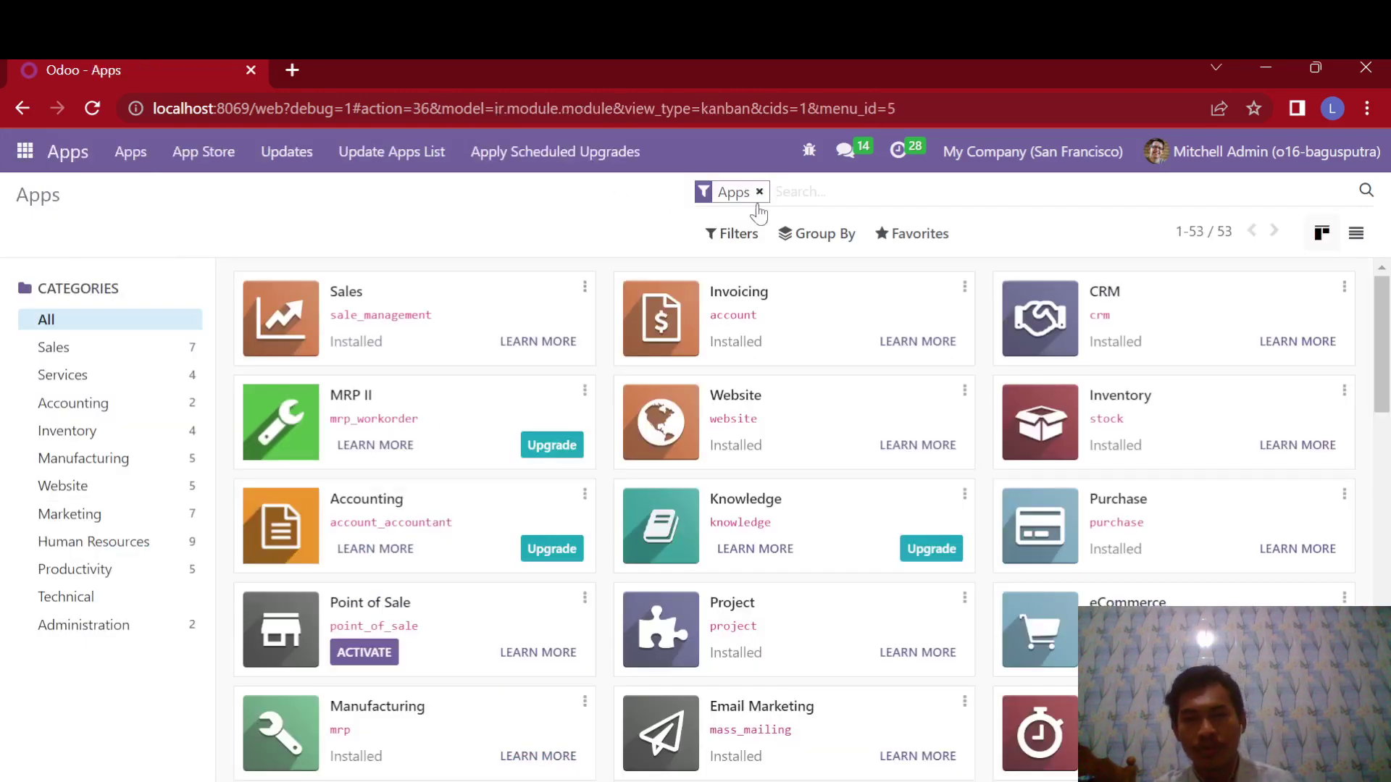
Step: Filter the app list to Installed modules and look through the whole list
{"action": "left_click", "coordinate": [738, 239]}
{"action": "left_click", "coordinate": [736, 238]}
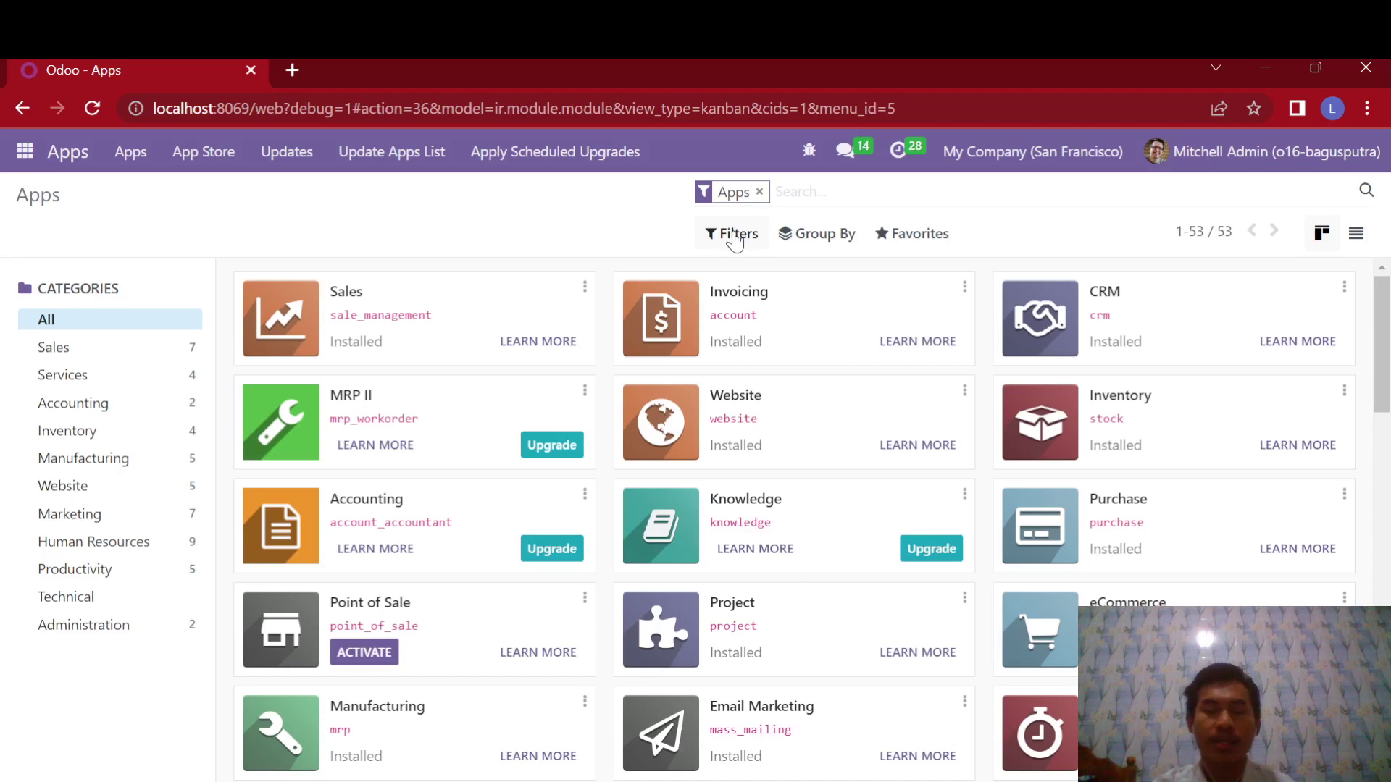
{"action": "left_click", "coordinate": [736, 239]}
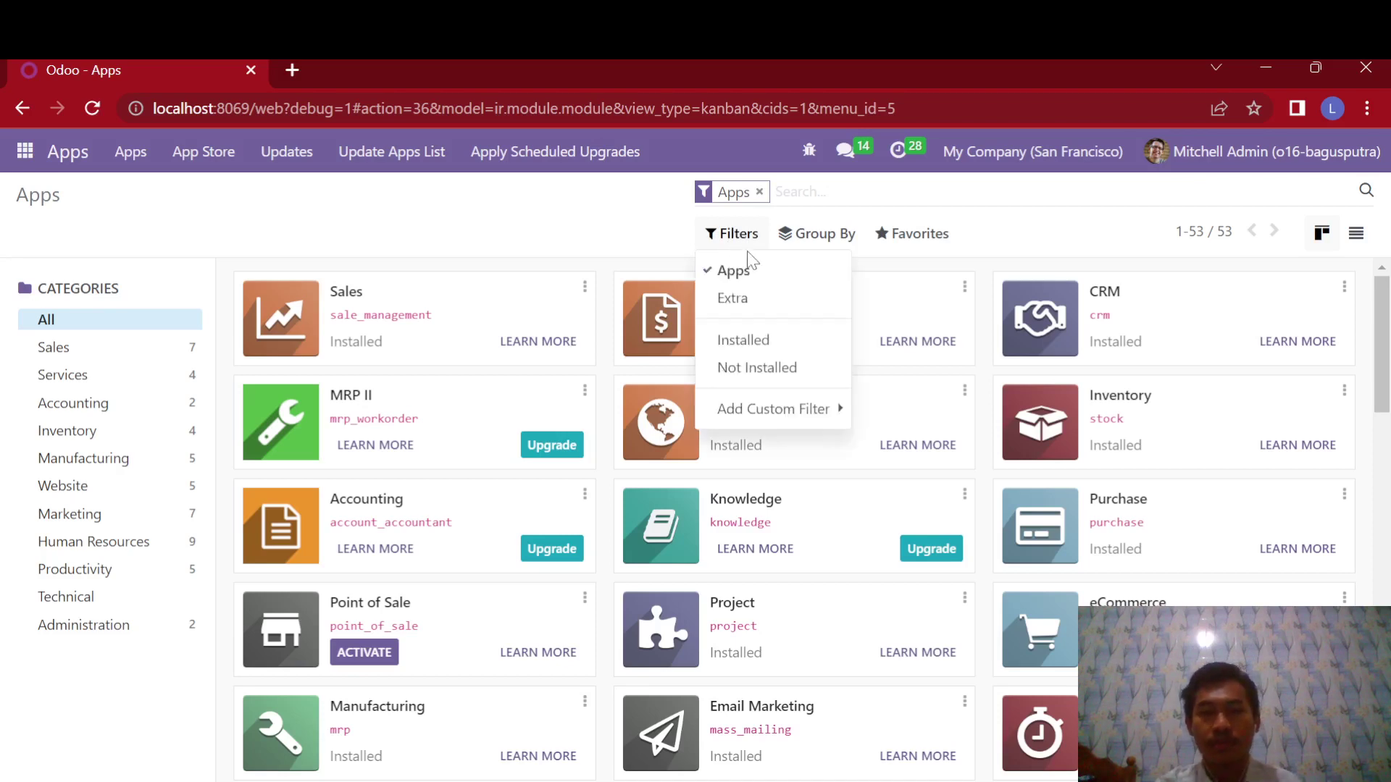
{"action": "left_click", "coordinate": [737, 350]}
{"action": "left_click", "coordinate": [558, 233]}
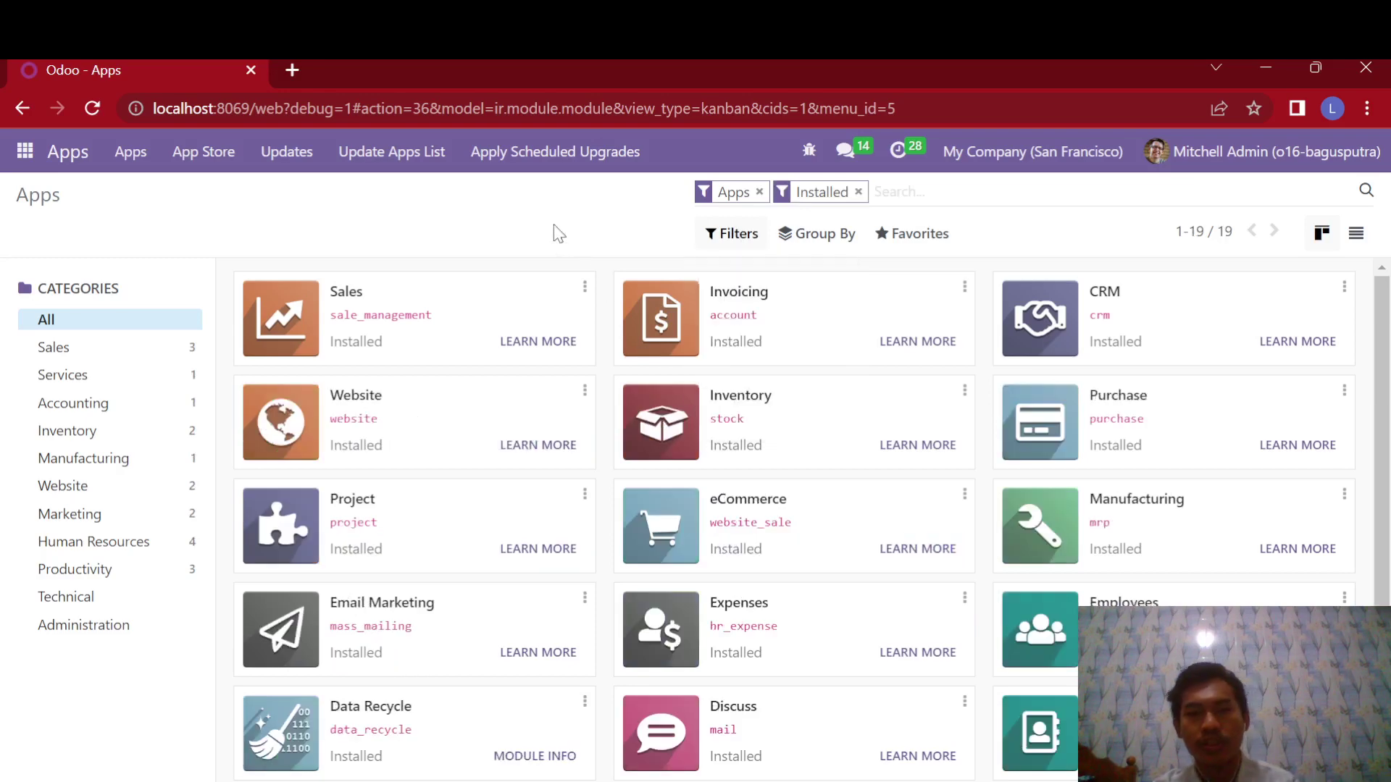
{"action": "scroll", "coordinate": [877, 374], "scroll_direction": "down", "scroll_amount": 3}
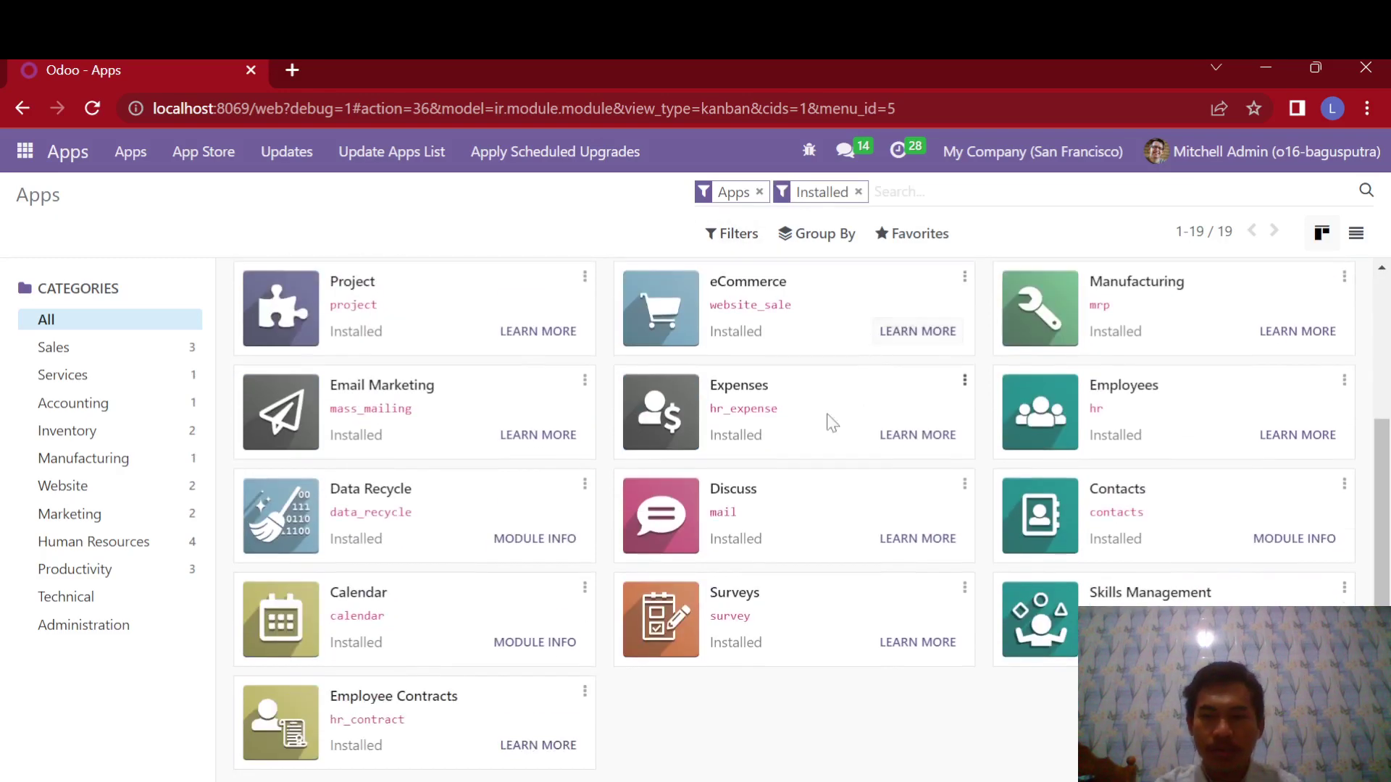
{"action": "scroll", "coordinate": [797, 449], "scroll_direction": "up", "scroll_amount": 3}
{"action": "scroll", "coordinate": [445, 526], "scroll_direction": "down", "scroll_amount": 3}
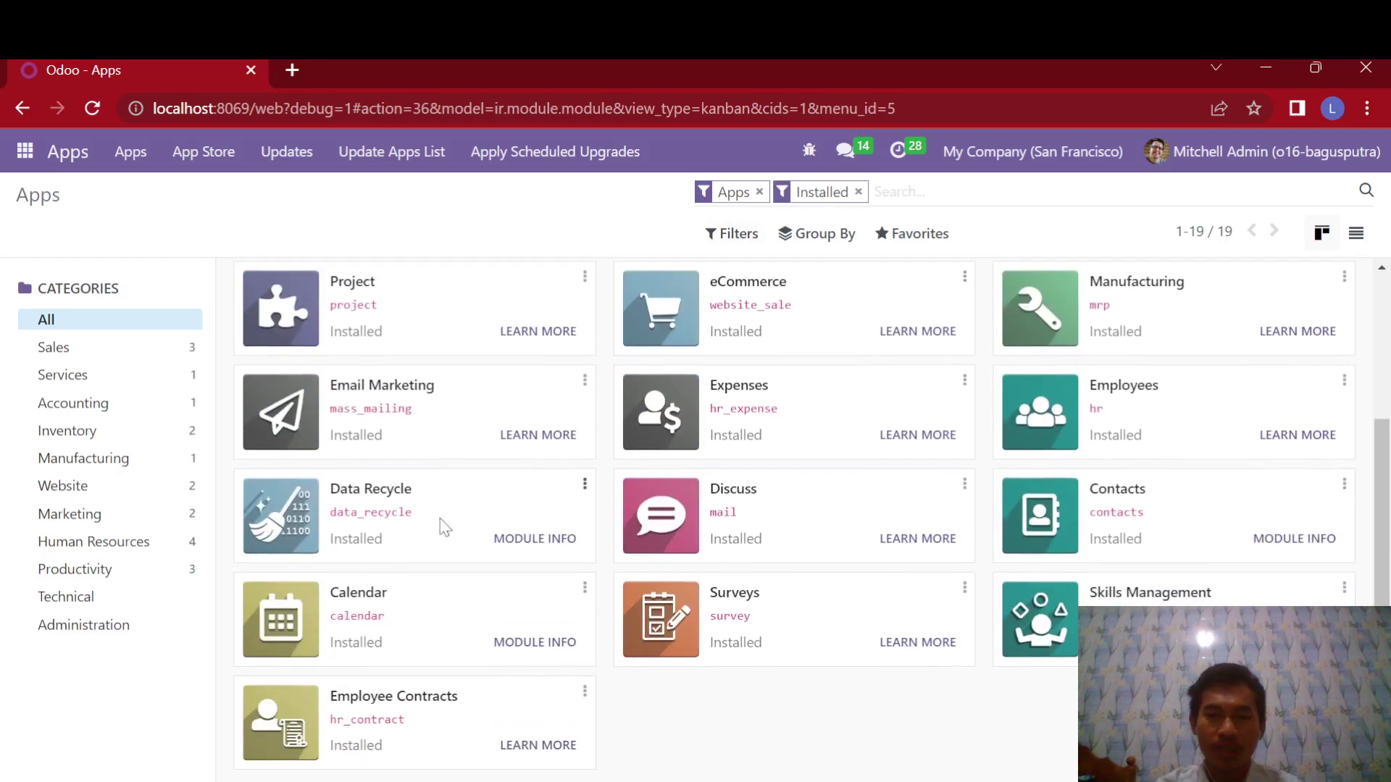
{"action": "scroll", "coordinate": [869, 395], "scroll_direction": "up", "scroll_amount": 3}
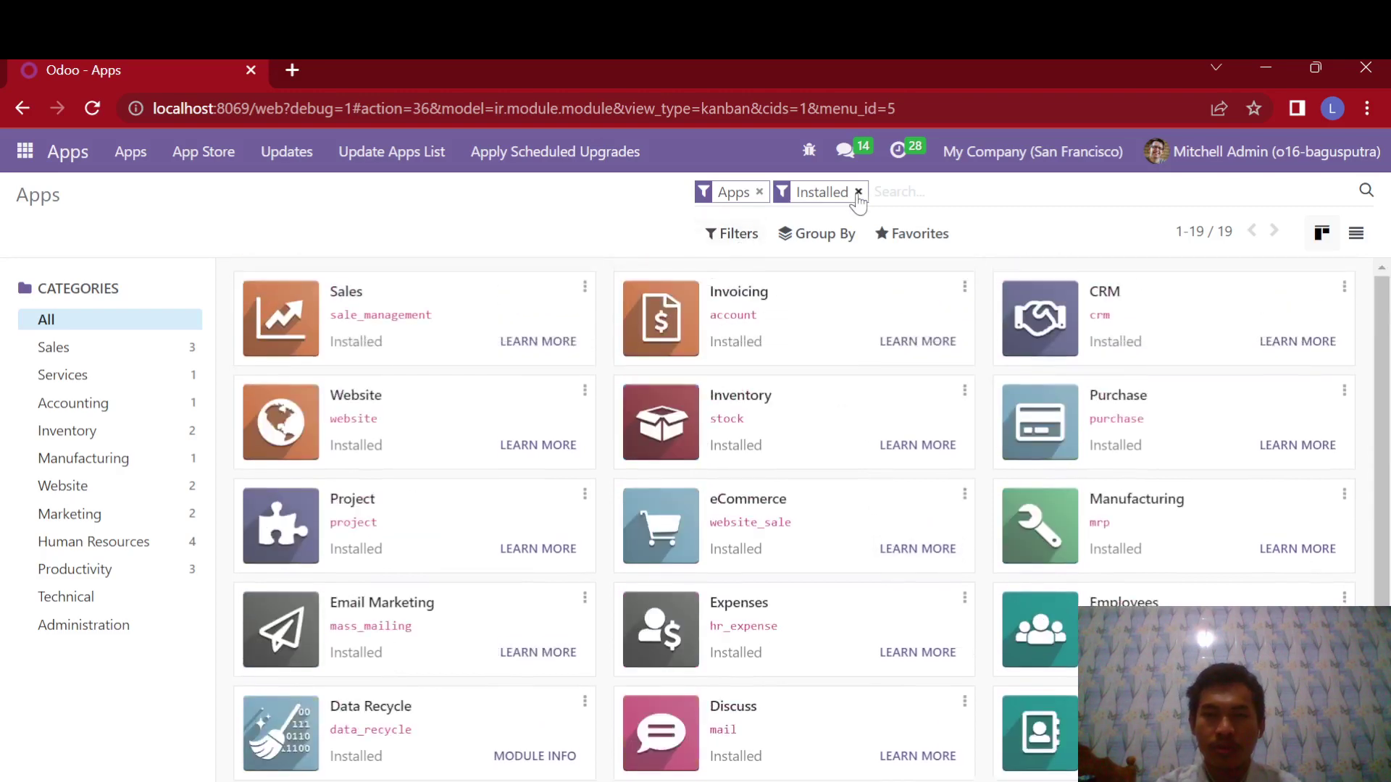
Step: Replace the Installed filter with Not Installed and look through the remaining modules
{"action": "left_click", "coordinate": [858, 191]}
{"action": "left_click", "coordinate": [733, 234]}
{"action": "left_click", "coordinate": [761, 408]}
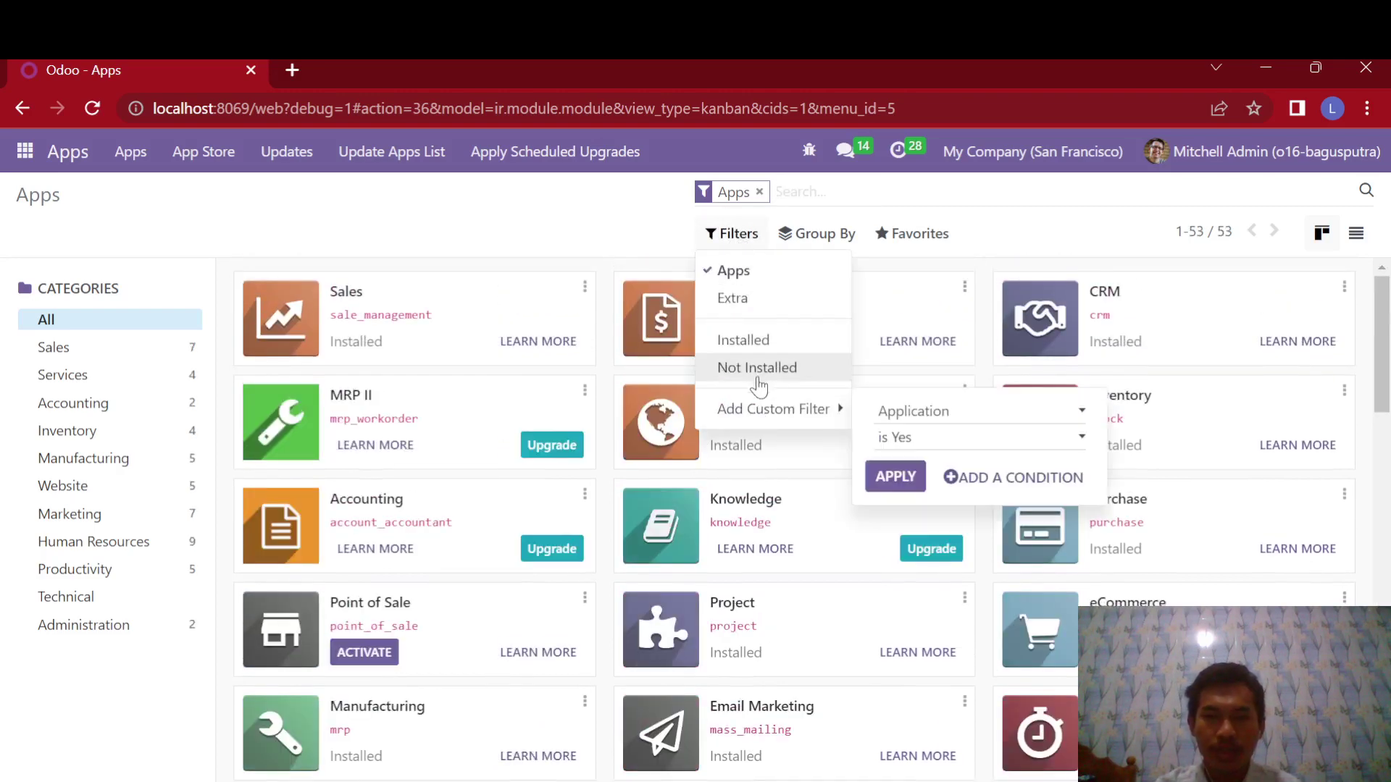
{"action": "left_click", "coordinate": [757, 368]}
{"action": "scroll", "coordinate": [717, 487], "scroll_direction": "down", "scroll_amount": 5}
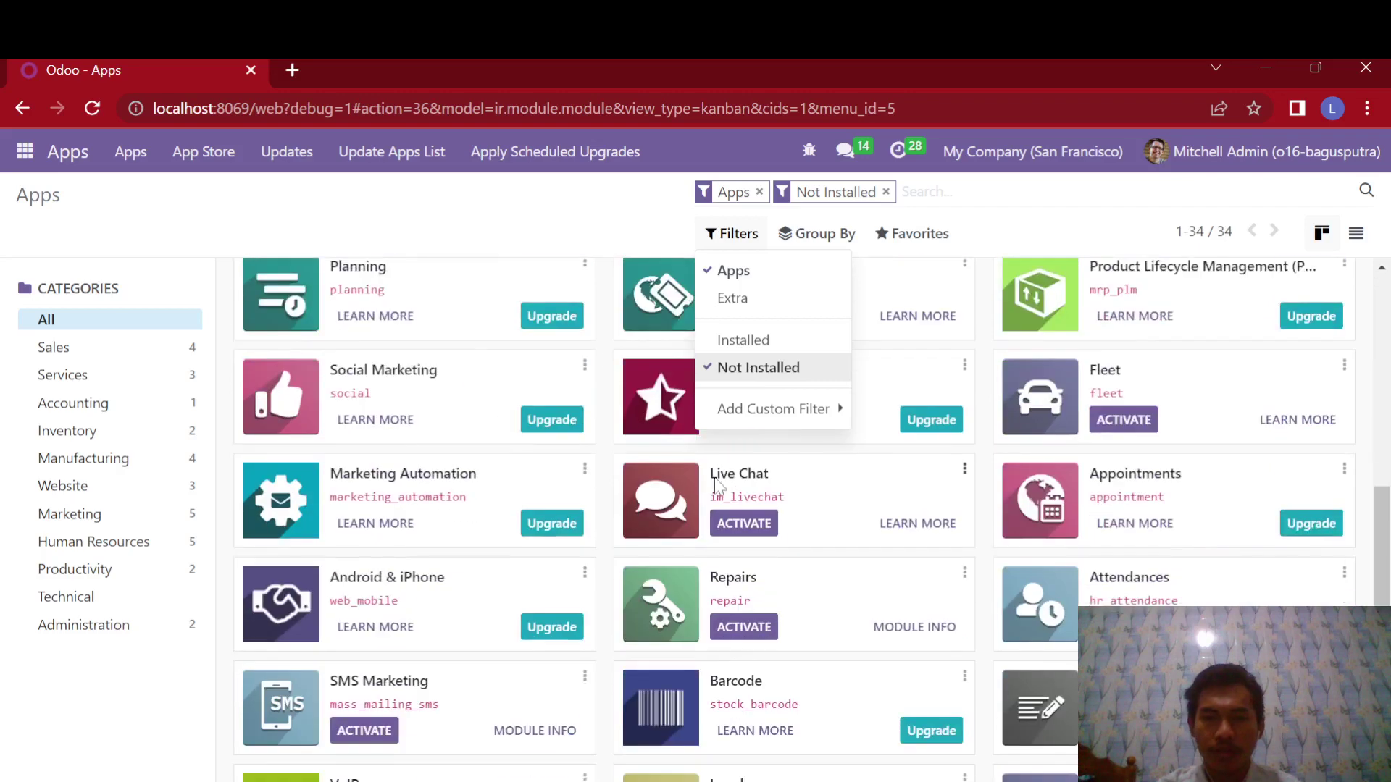
{"action": "scroll", "coordinate": [673, 480], "scroll_direction": "down", "scroll_amount": 3}
{"action": "scroll", "coordinate": [672, 480], "scroll_direction": "up", "scroll_amount": 10}
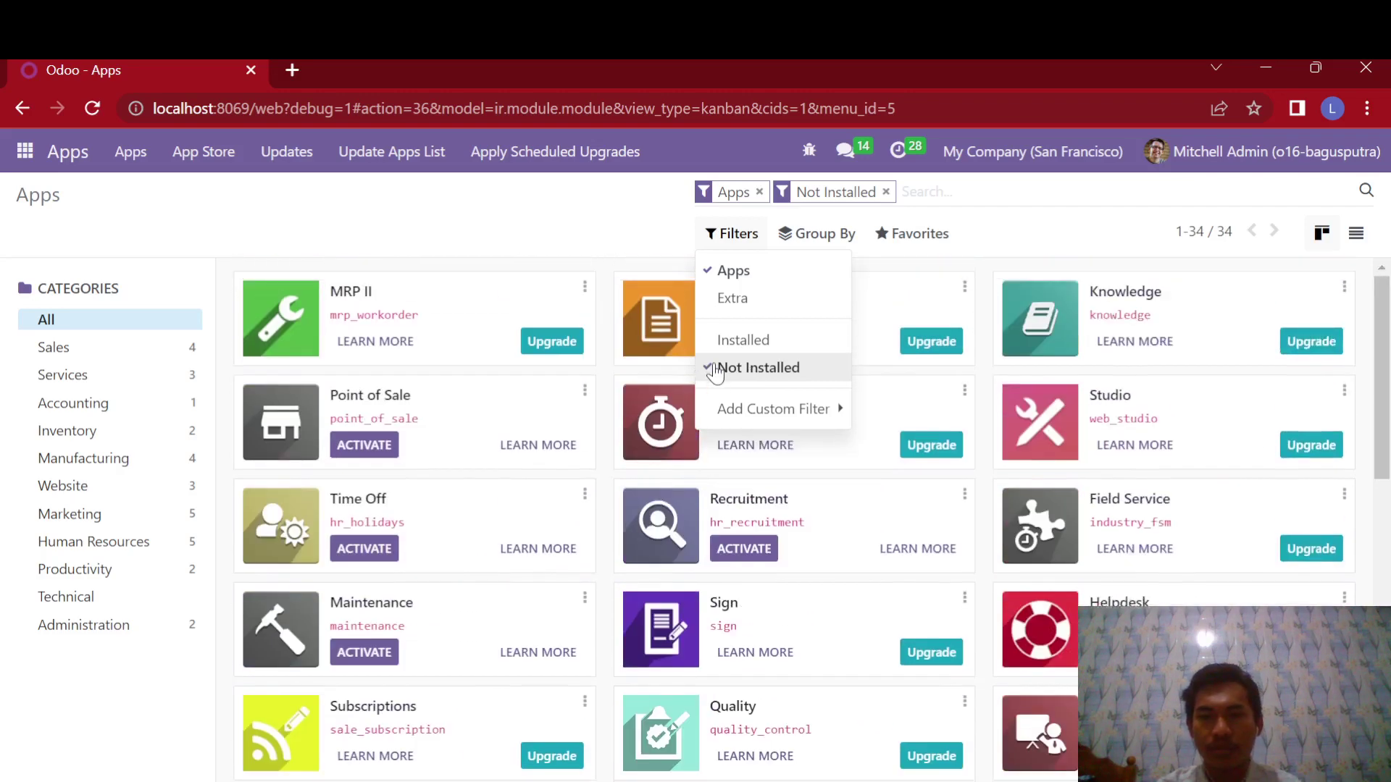
Step: Remove the Not Installed filter from the app list and check the available grouping options
{"action": "left_click", "coordinate": [716, 369]}
{"action": "left_click", "coordinate": [568, 223]}
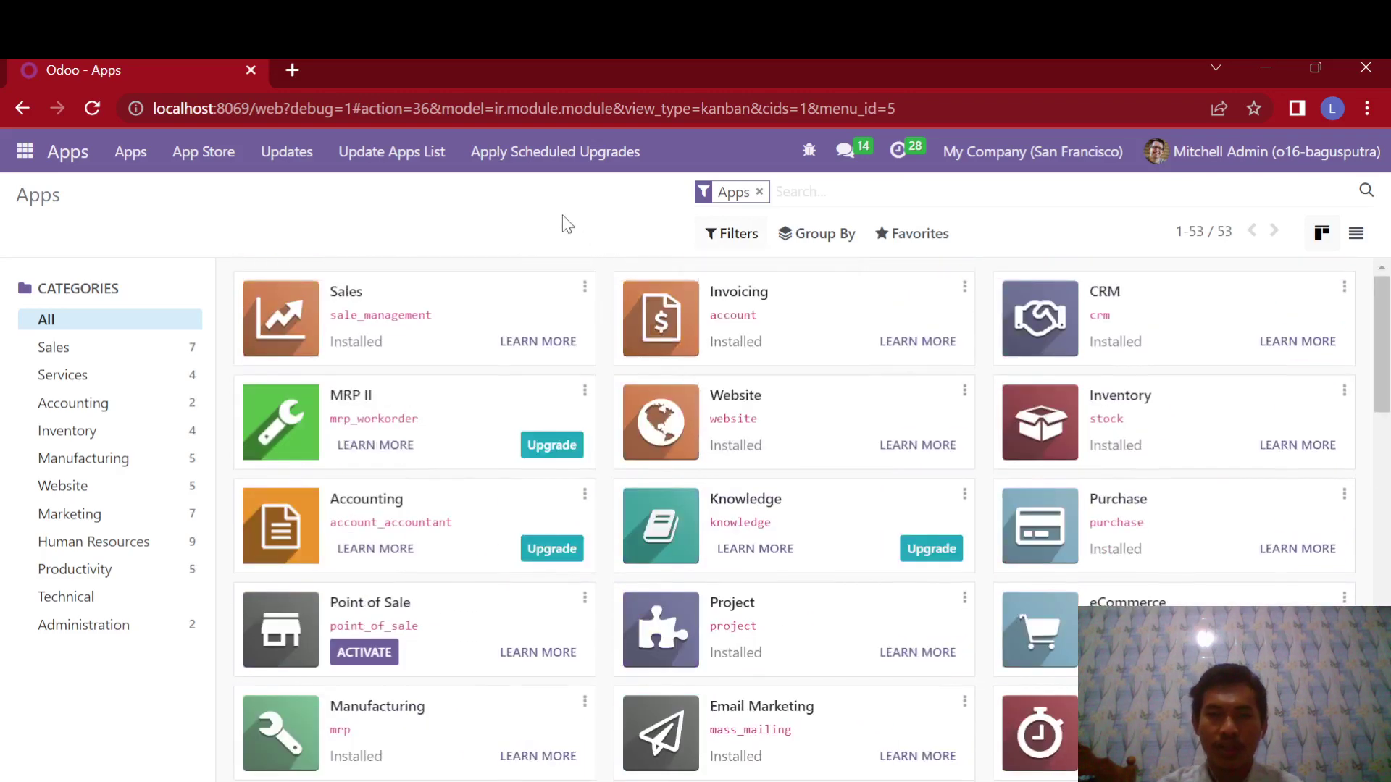
{"action": "left_click", "coordinate": [831, 240]}
{"action": "left_click", "coordinate": [831, 239]}
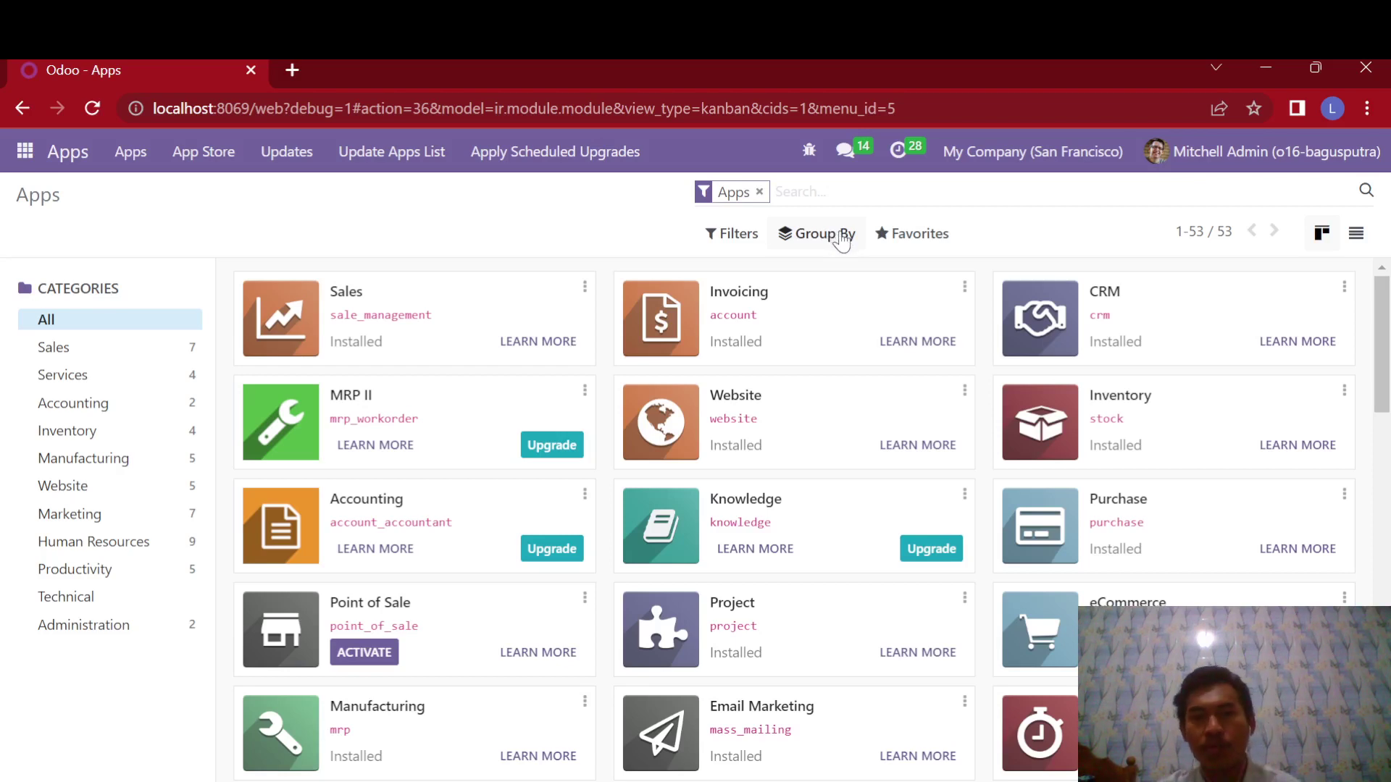
Step: Group the app list by Author and look through the grouped modules
{"action": "left_click", "coordinate": [842, 241]}
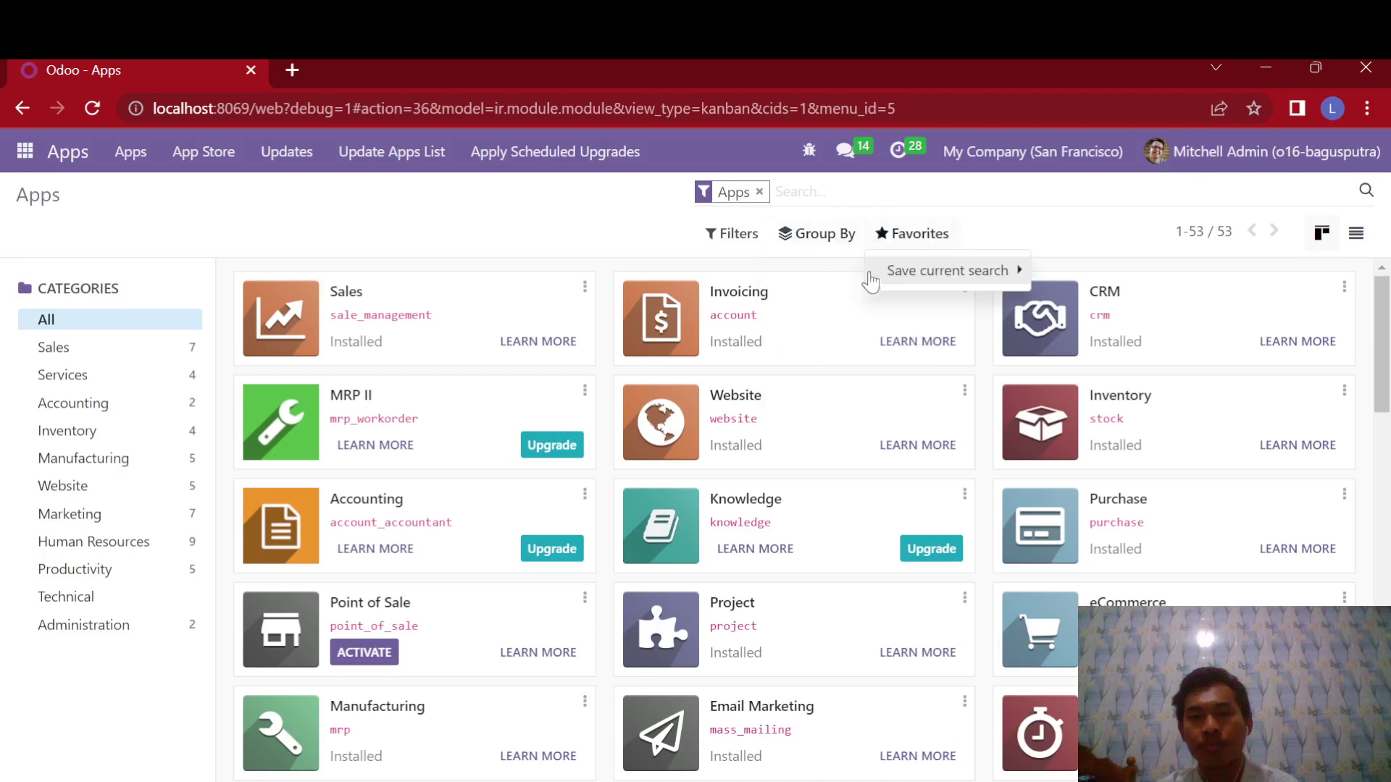
{"action": "left_click", "coordinate": [826, 278]}
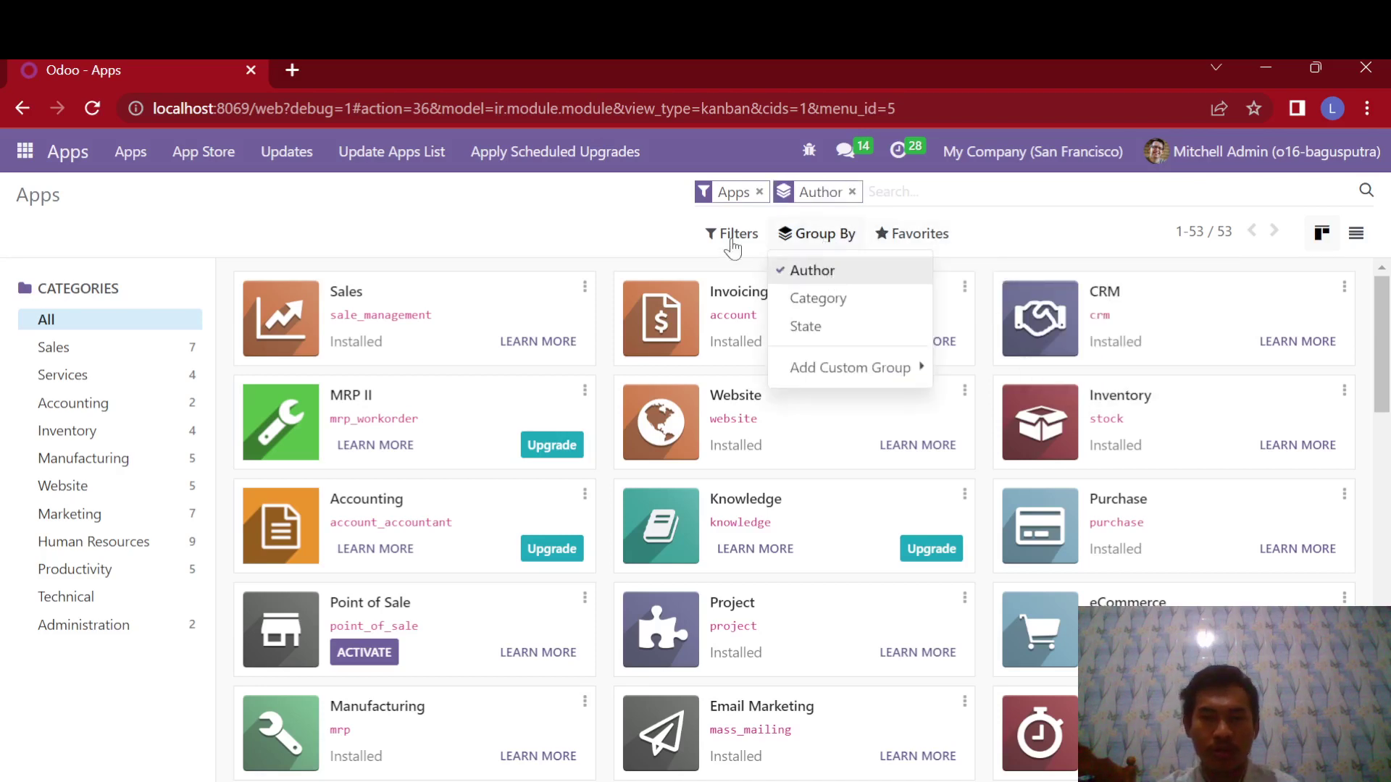
{"action": "left_click", "coordinate": [568, 232]}
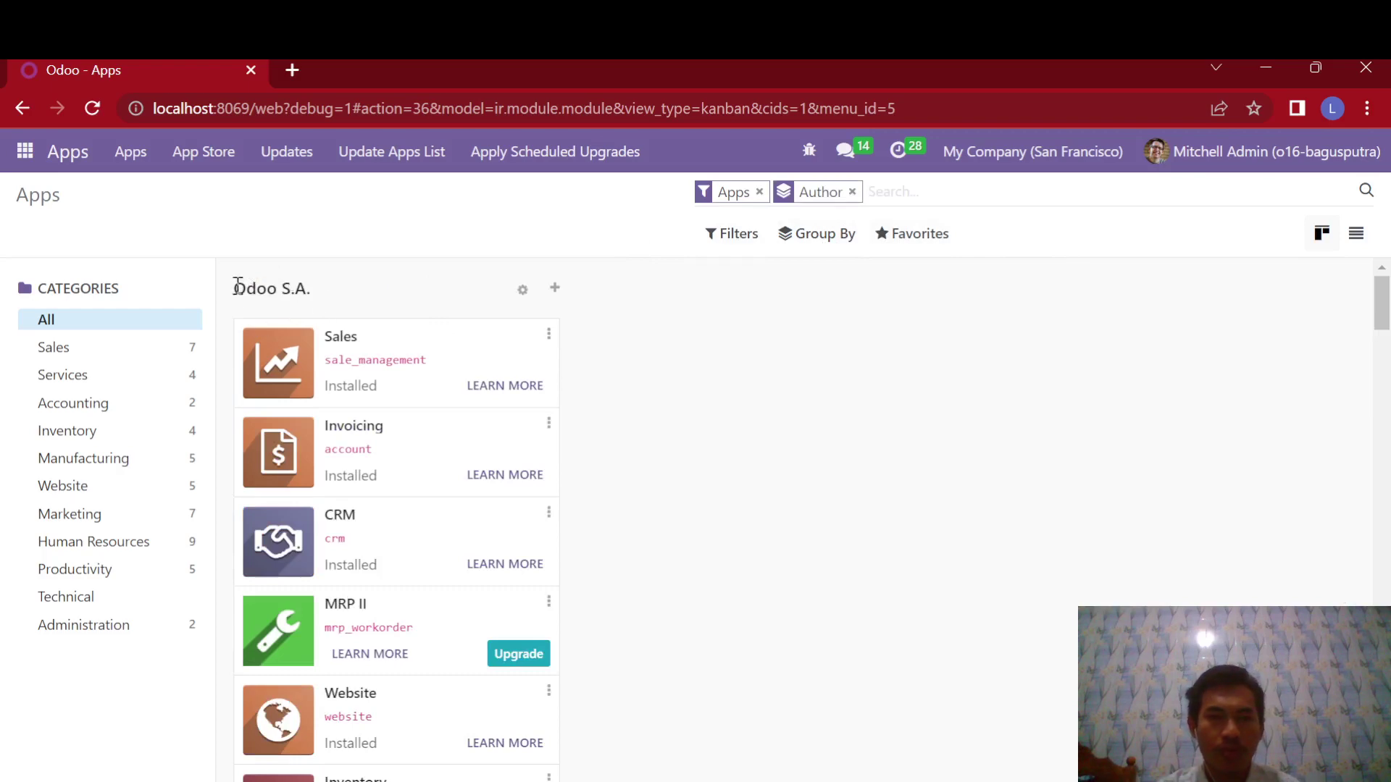
{"action": "scroll", "coordinate": [403, 358], "scroll_direction": "down", "scroll_amount": 20}
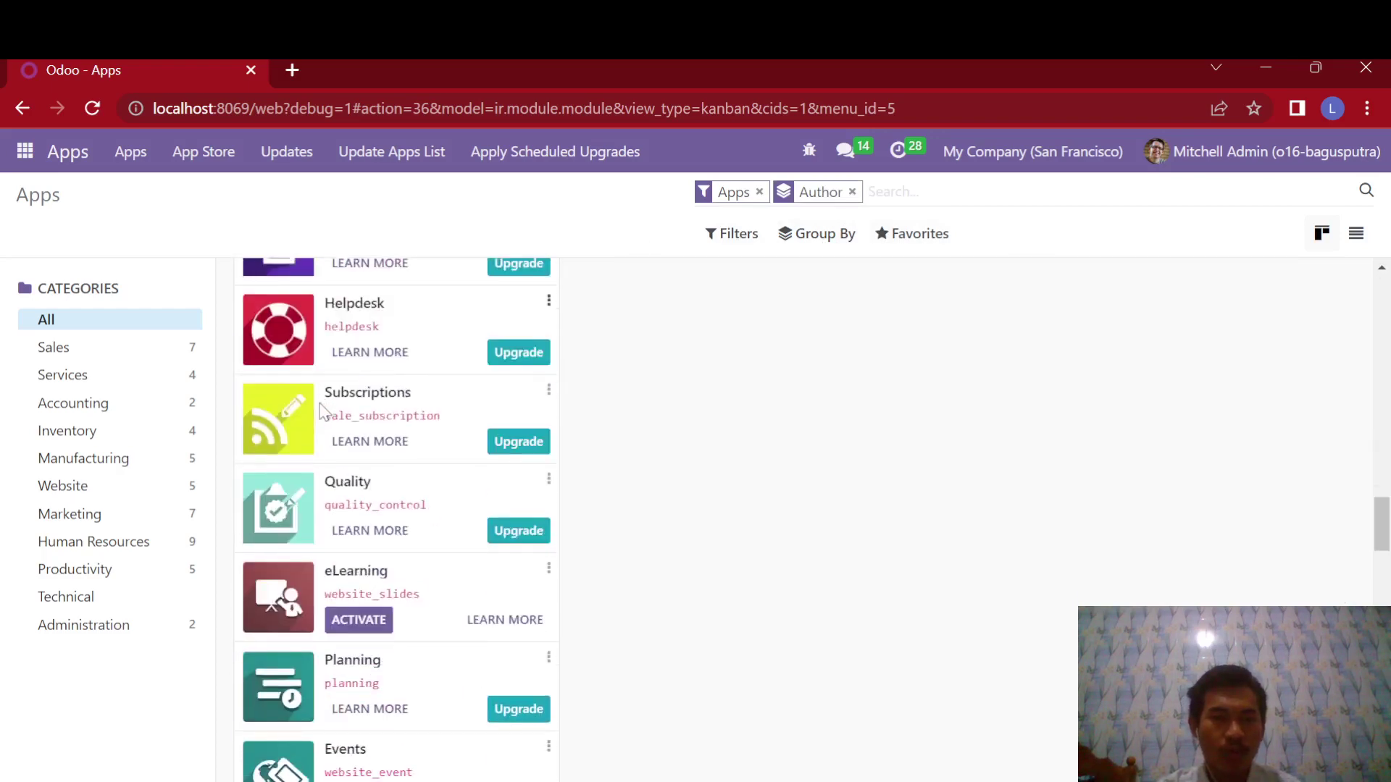
{"action": "scroll", "coordinate": [366, 444], "scroll_direction": "up", "scroll_amount": 20}
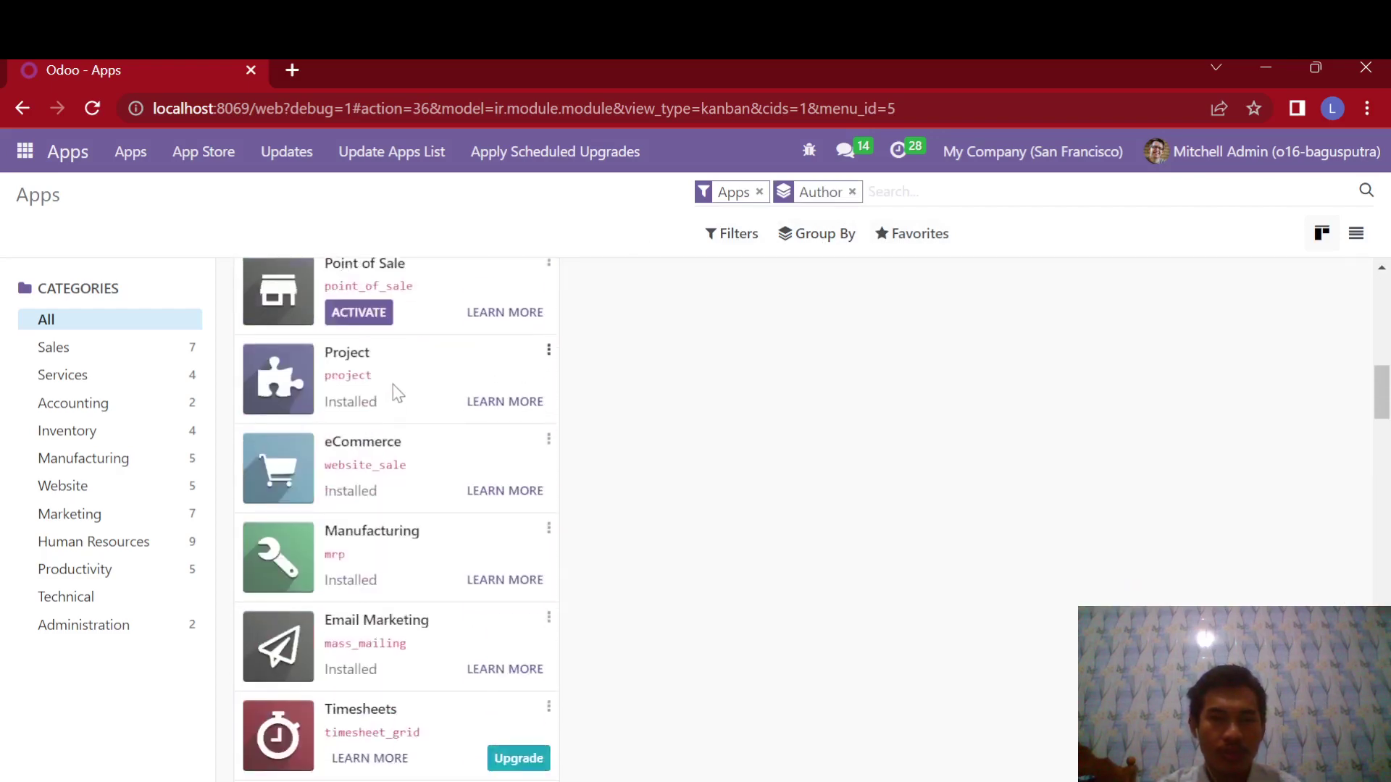
{"action": "scroll", "coordinate": [362, 282], "scroll_direction": "up", "scroll_amount": 6}
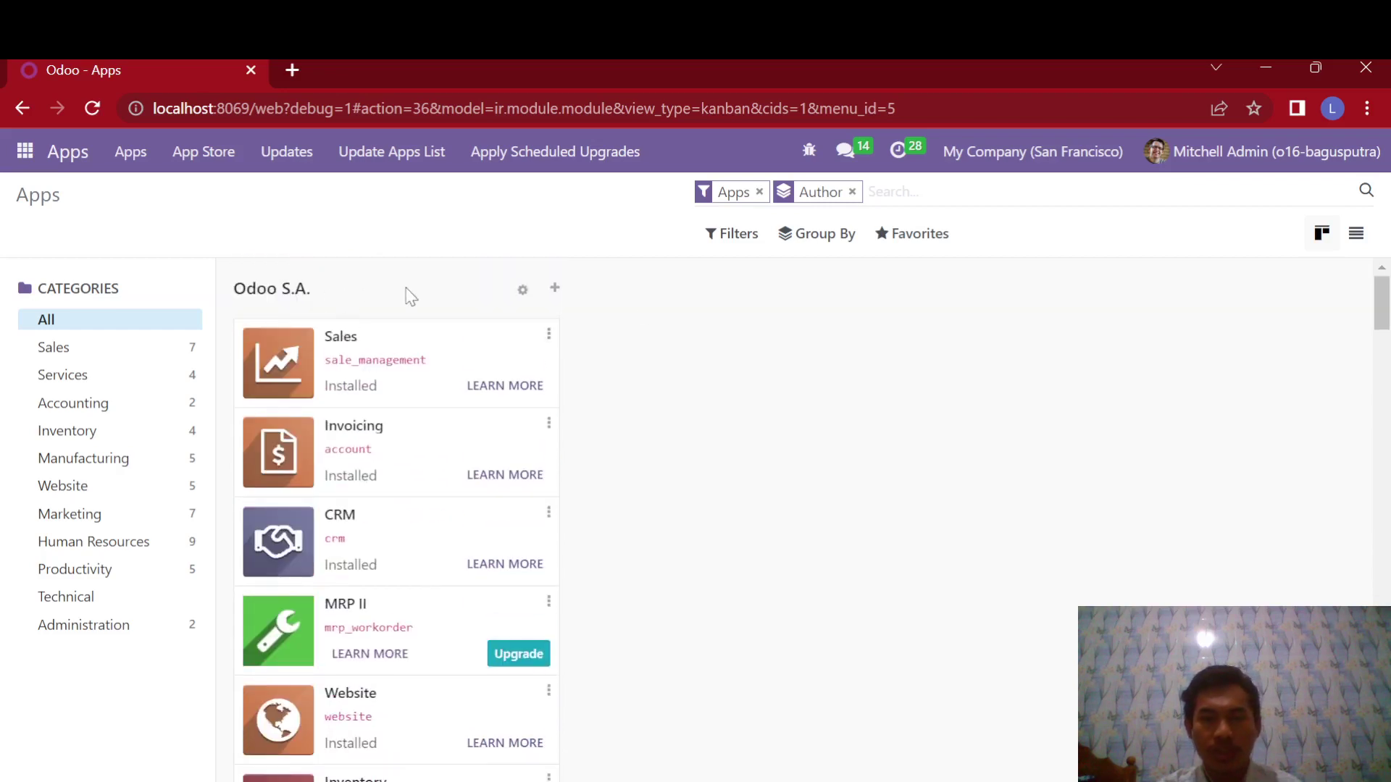
Step: Replace the Author grouping with Category and look across the category columns
{"action": "left_click", "coordinate": [852, 192]}
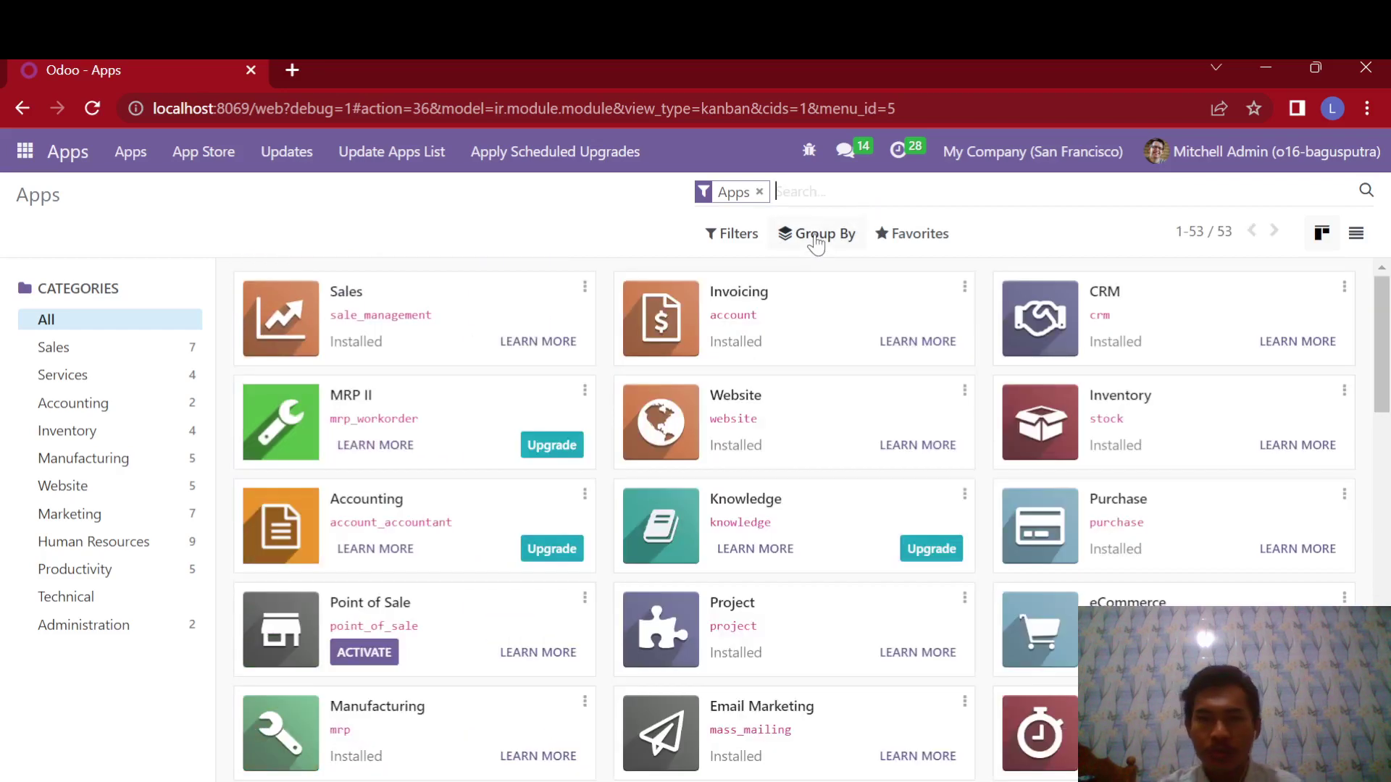
{"action": "left_click", "coordinate": [817, 239]}
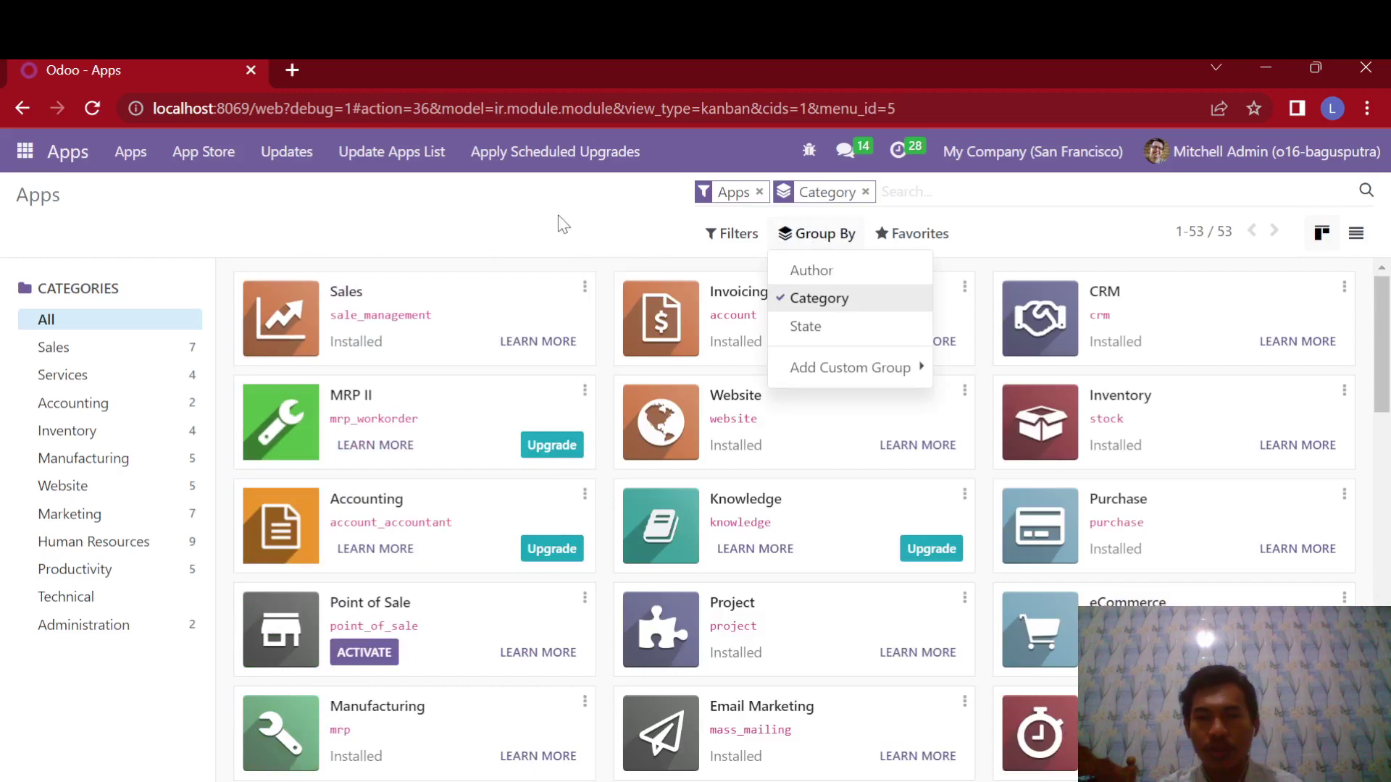
{"action": "left_click", "coordinate": [537, 211]}
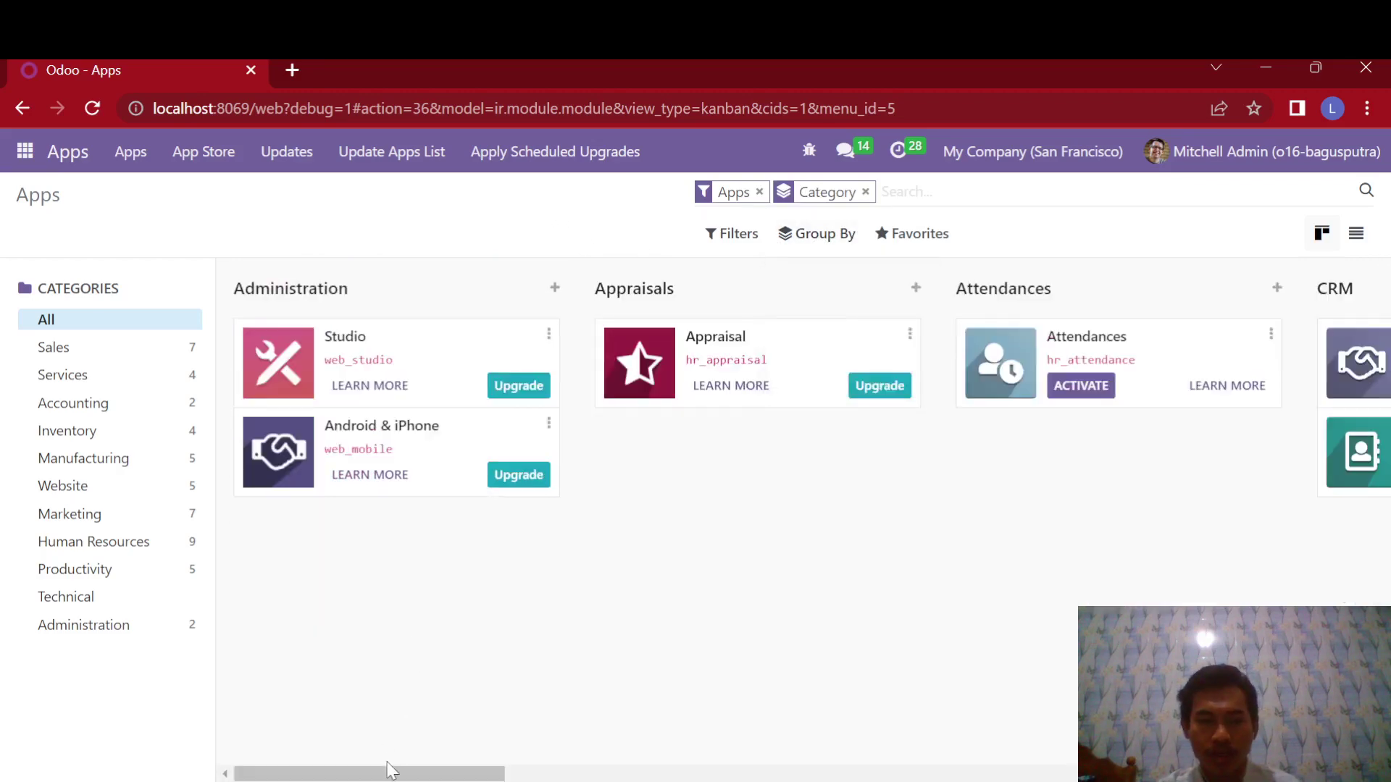
{"action": "left_click_drag", "start_coordinate": [392, 773], "coordinate": [502, 772]}
Step: Replace the Category grouping with State, view the state columns, and clear the grouping
{"action": "left_click", "coordinate": [865, 191]}
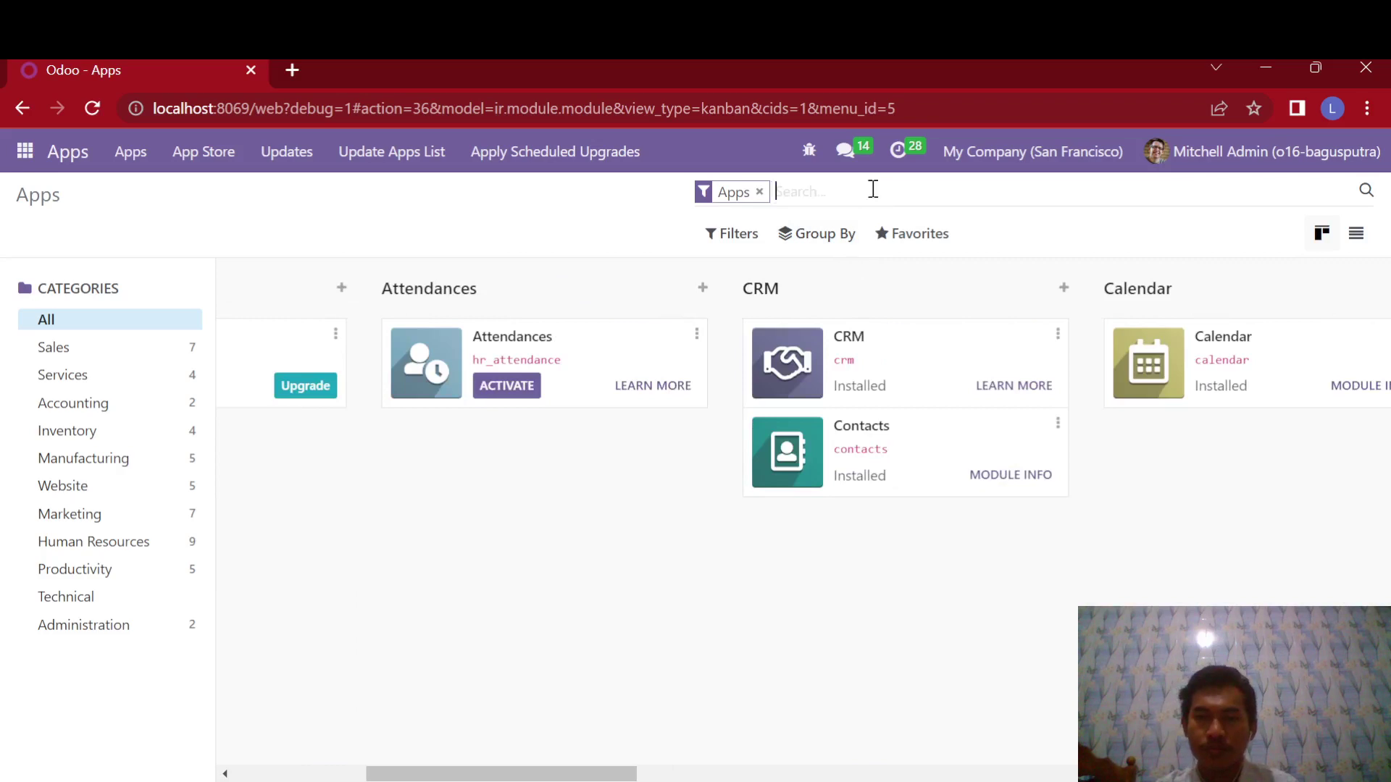
{"action": "left_click", "coordinate": [831, 239]}
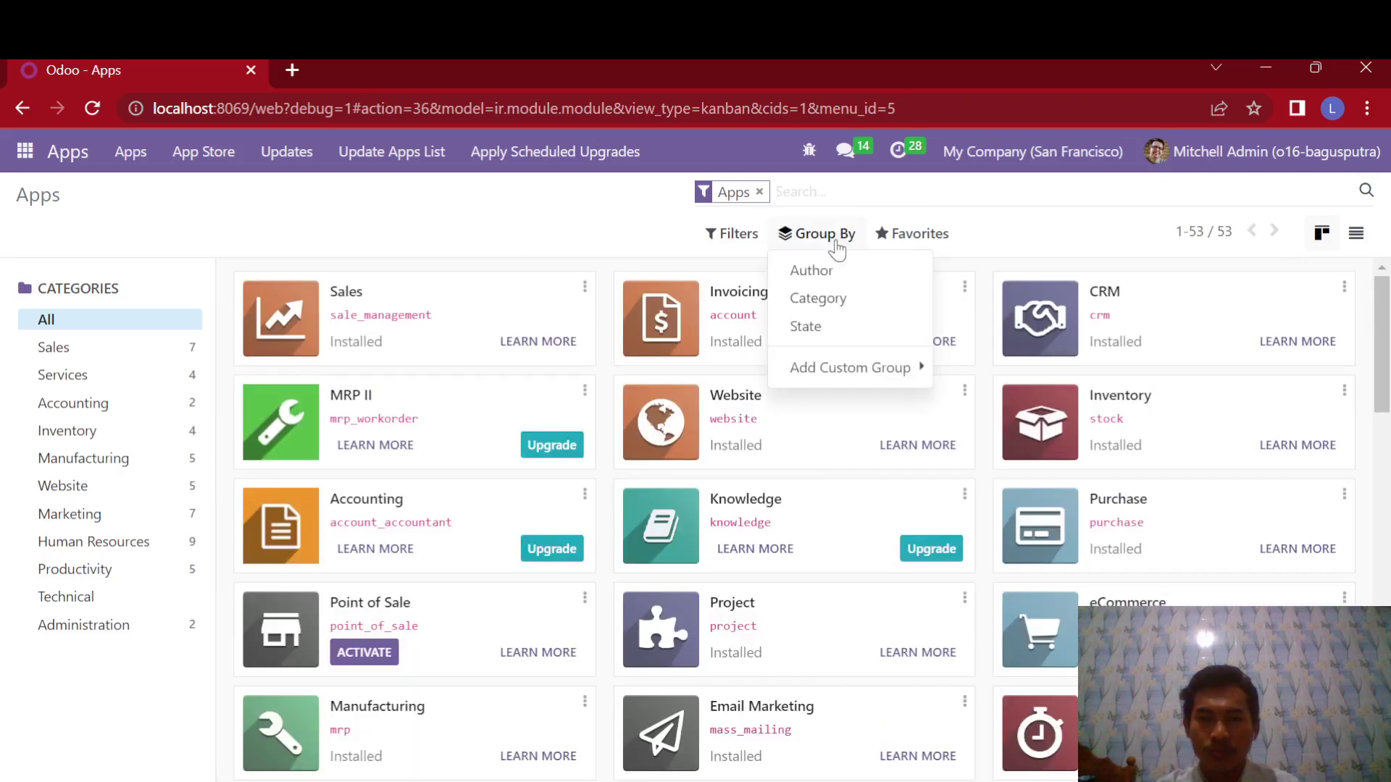
{"action": "left_click", "coordinate": [821, 337]}
{"action": "left_click", "coordinate": [584, 216]}
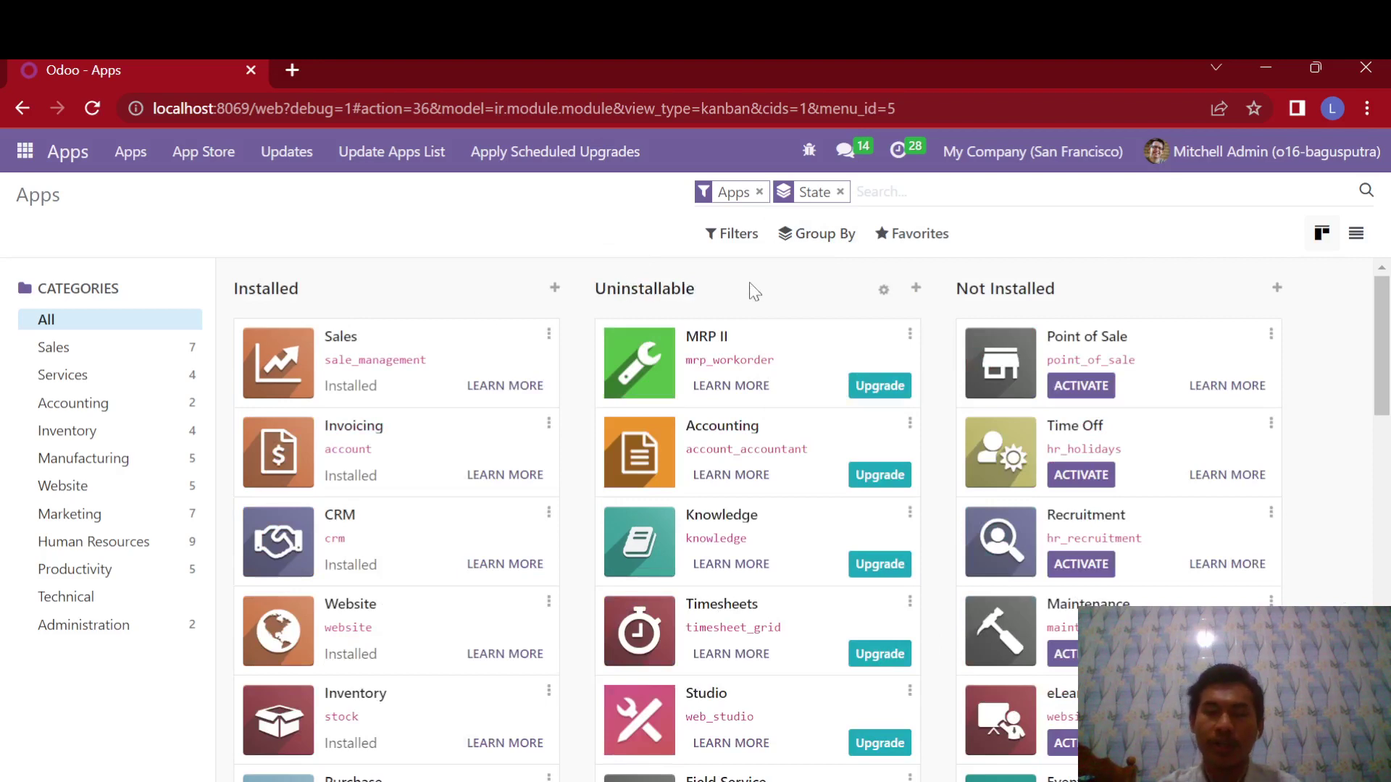
{"action": "left_click", "coordinate": [840, 192]}
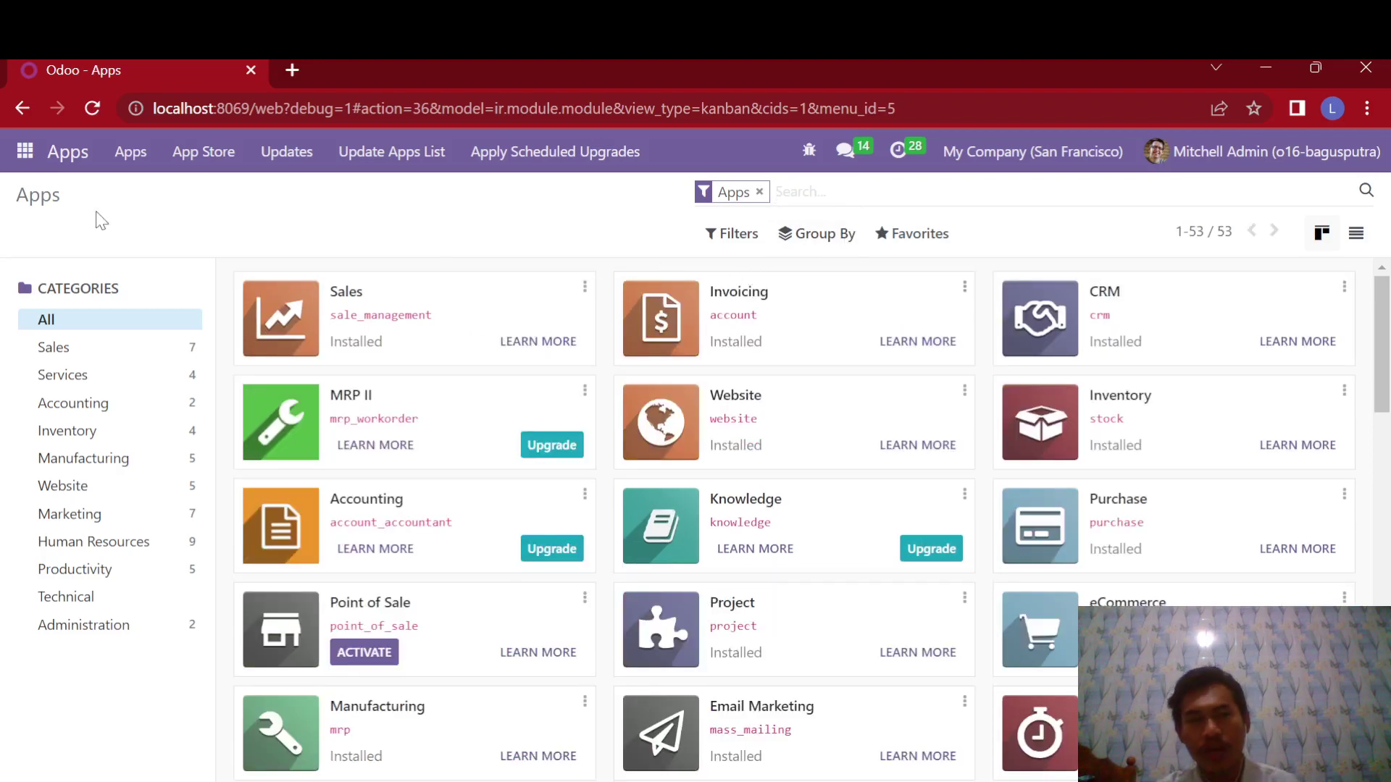
Step: Switch from the Apps module to the Settings module
{"action": "left_click", "coordinate": [26, 152]}
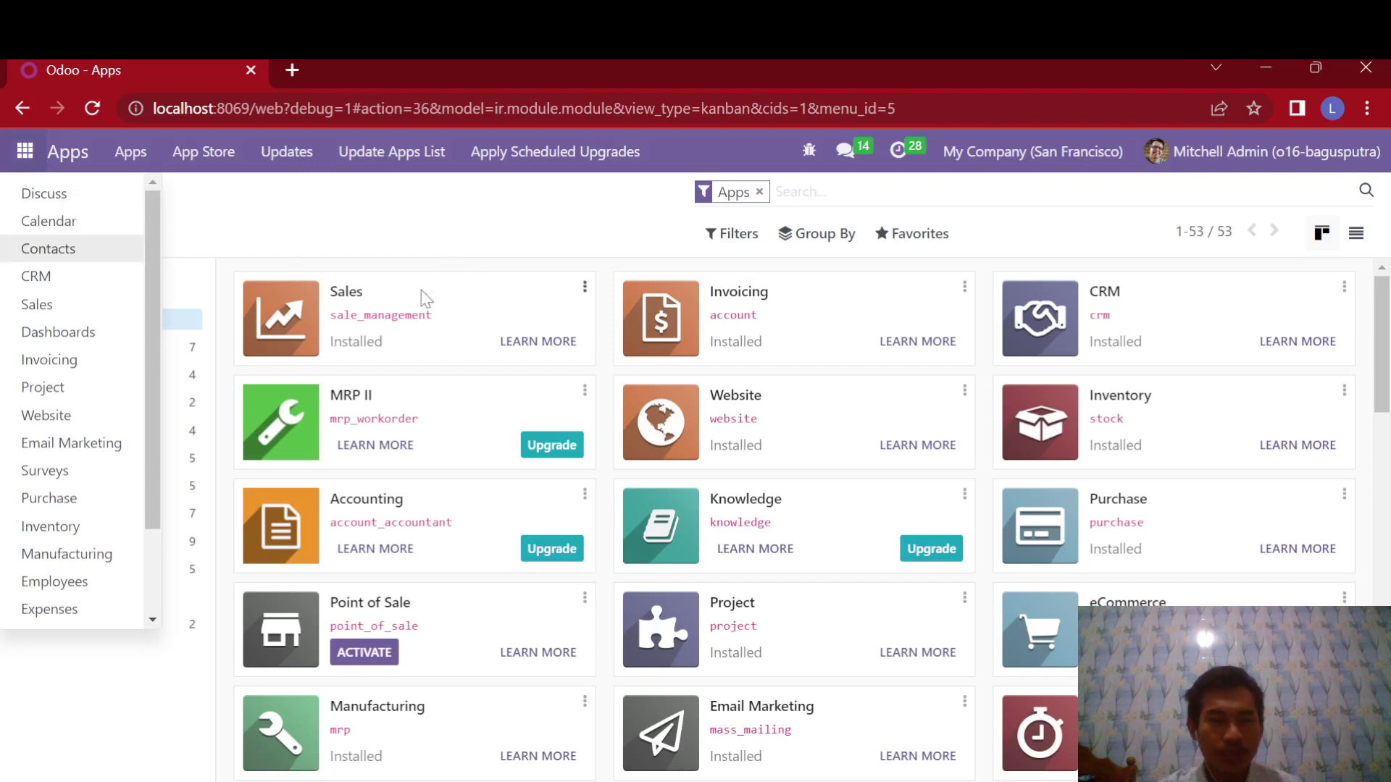
{"action": "left_click", "coordinate": [26, 152]}
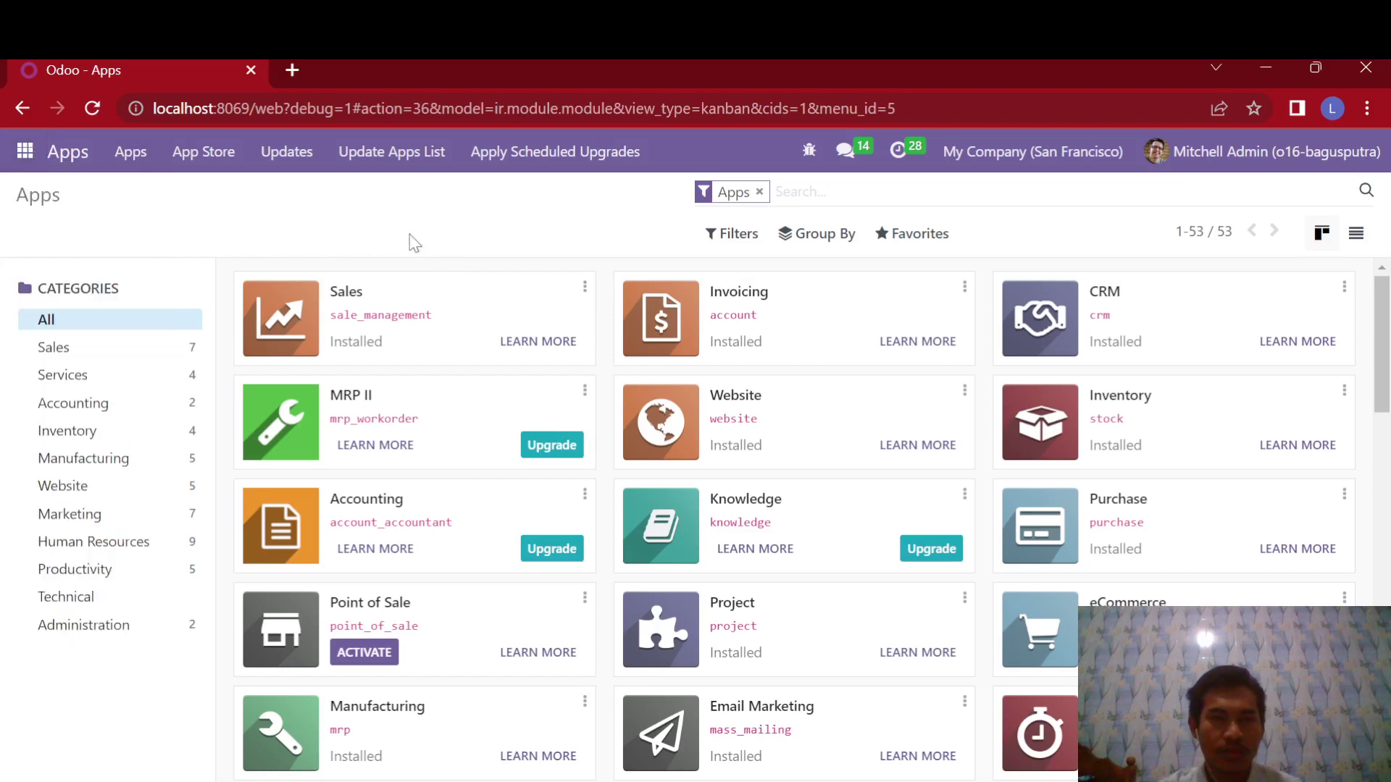
{"action": "left_click", "coordinate": [26, 161]}
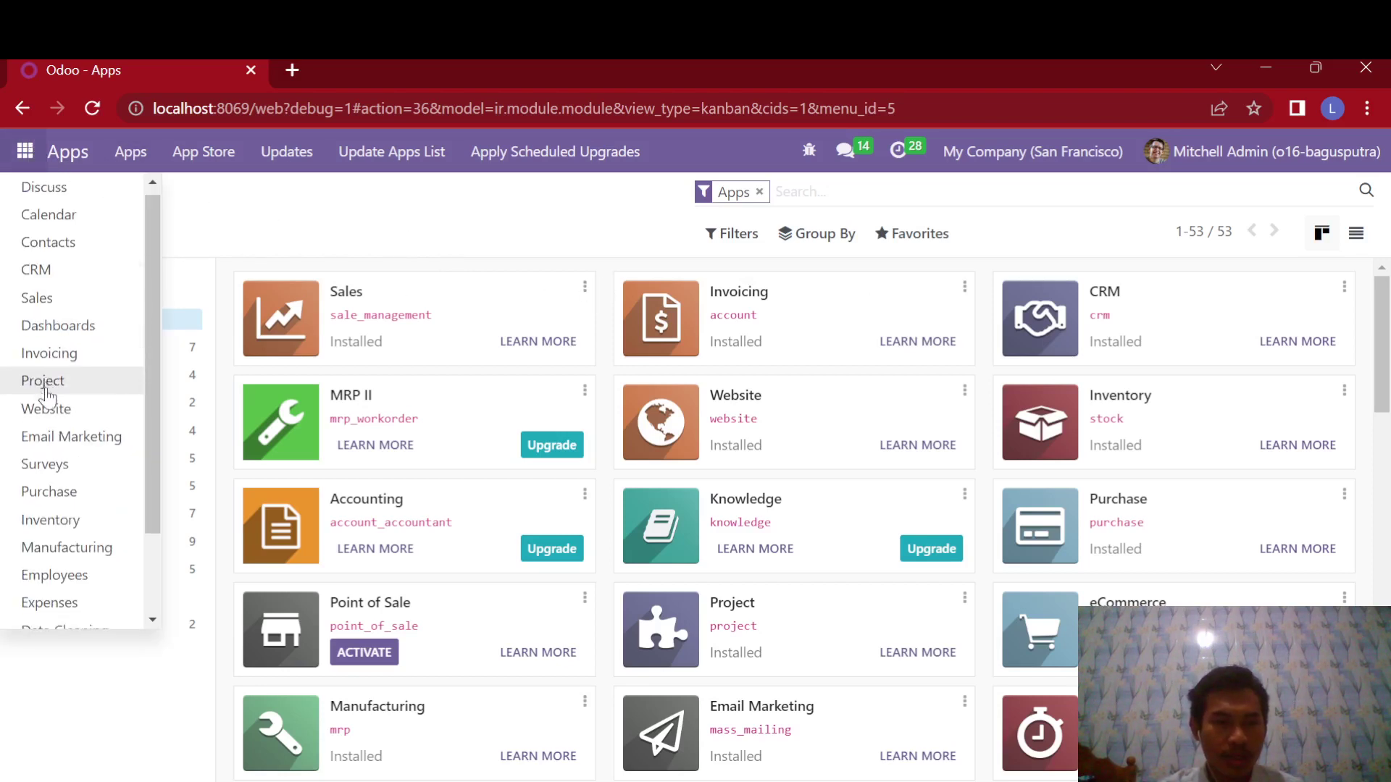
{"action": "scroll", "coordinate": [58, 507], "scroll_direction": "down", "scroll_amount": 3}
{"action": "left_click", "coordinate": [73, 614]}
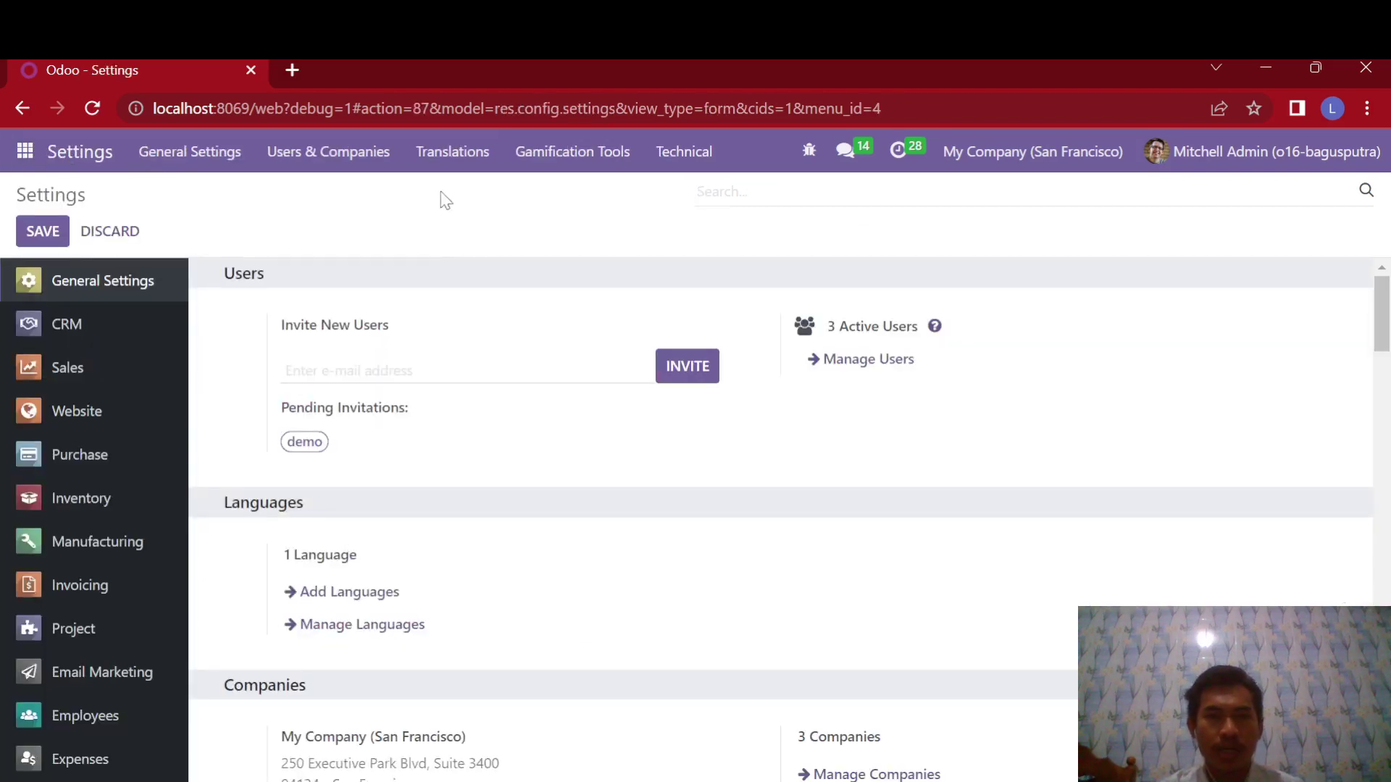
Step: Open the list of languages among the translation settings
{"action": "left_click", "coordinate": [442, 156]}
{"action": "left_click", "coordinate": [573, 152]}
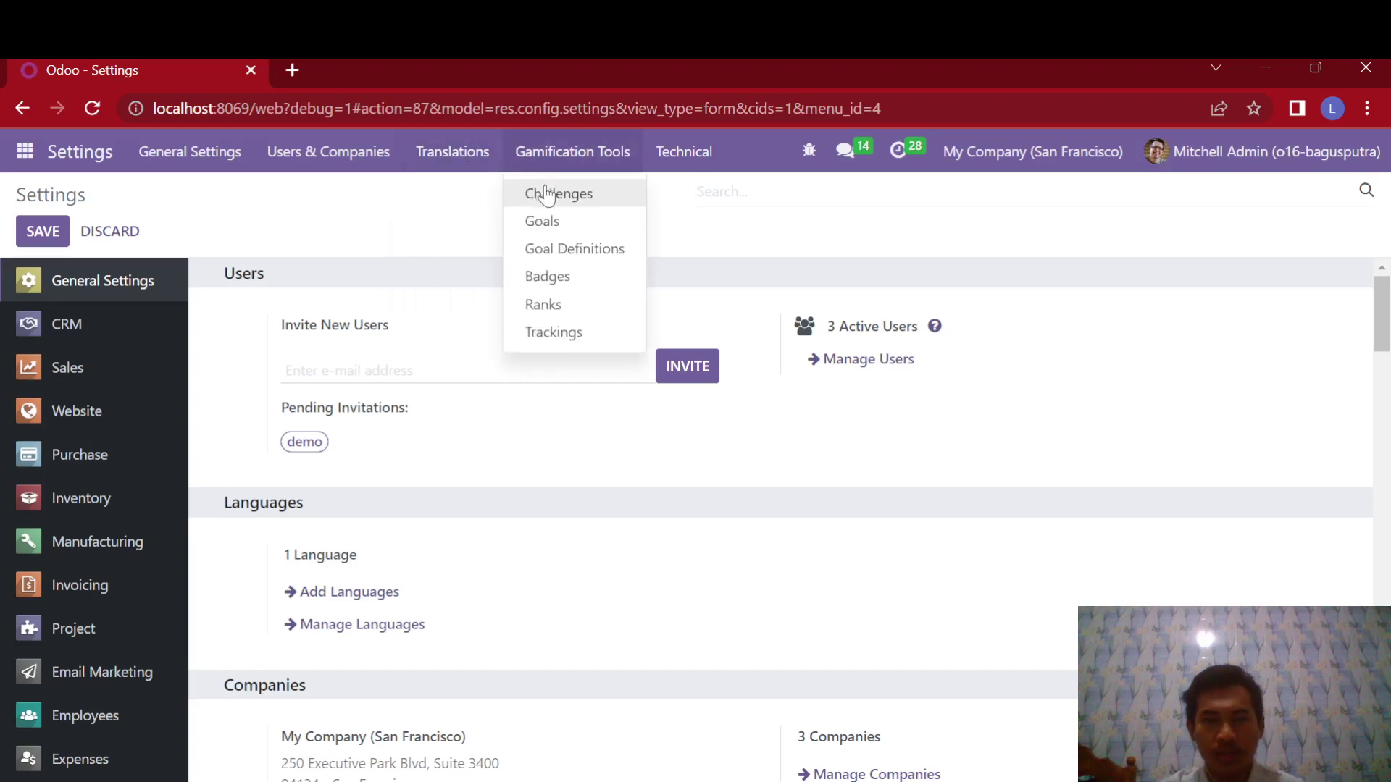
{"action": "mouse_move", "coordinate": [457, 169]}
{"action": "left_click", "coordinate": [464, 199]}
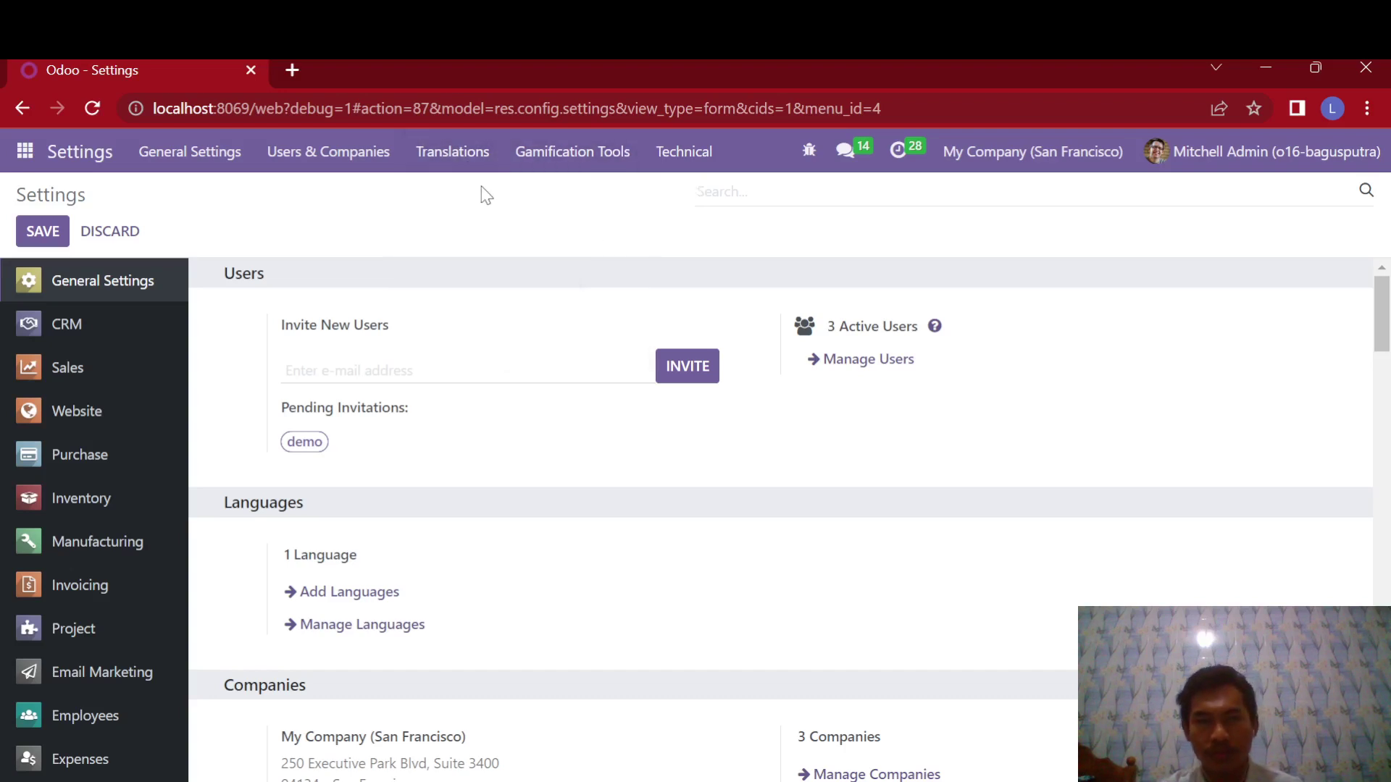
Step: Open the Indonesian / Bahasa Indonesia language record and examine its decimal and thousands separator settings
{"action": "scroll", "coordinate": [145, 335], "scroll_direction": "down", "scroll_amount": 5}
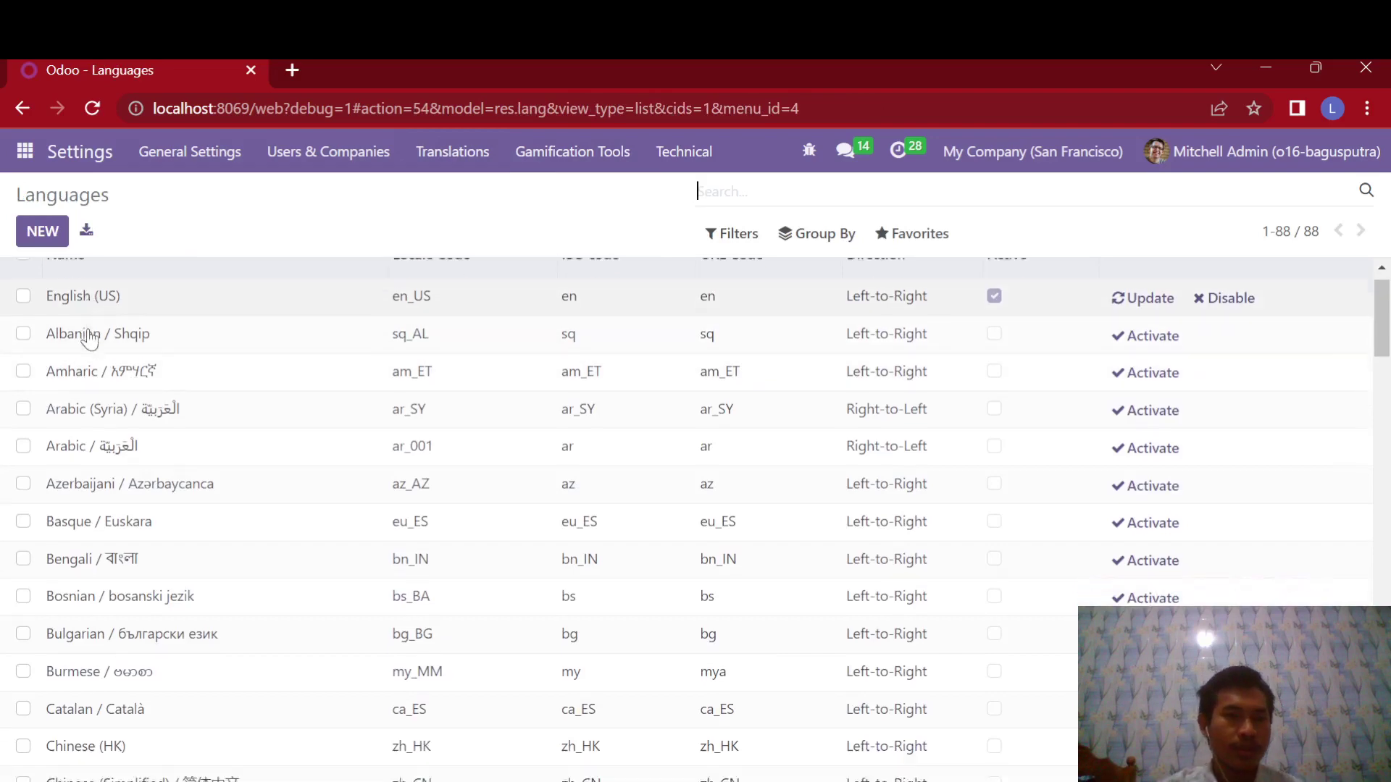
{"action": "scroll", "coordinate": [156, 335], "scroll_direction": "down", "scroll_amount": 10}
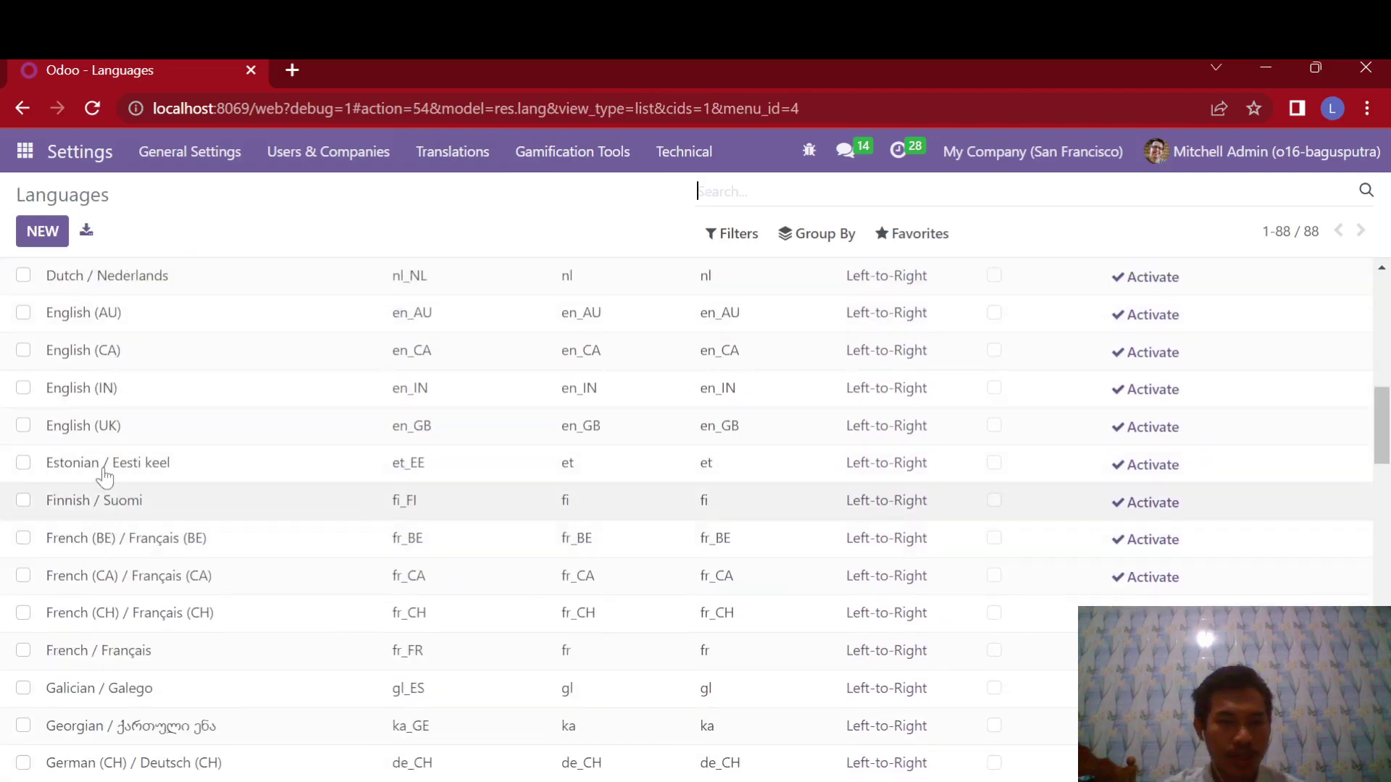
{"action": "scroll", "coordinate": [106, 478], "scroll_direction": "down", "scroll_amount": 3}
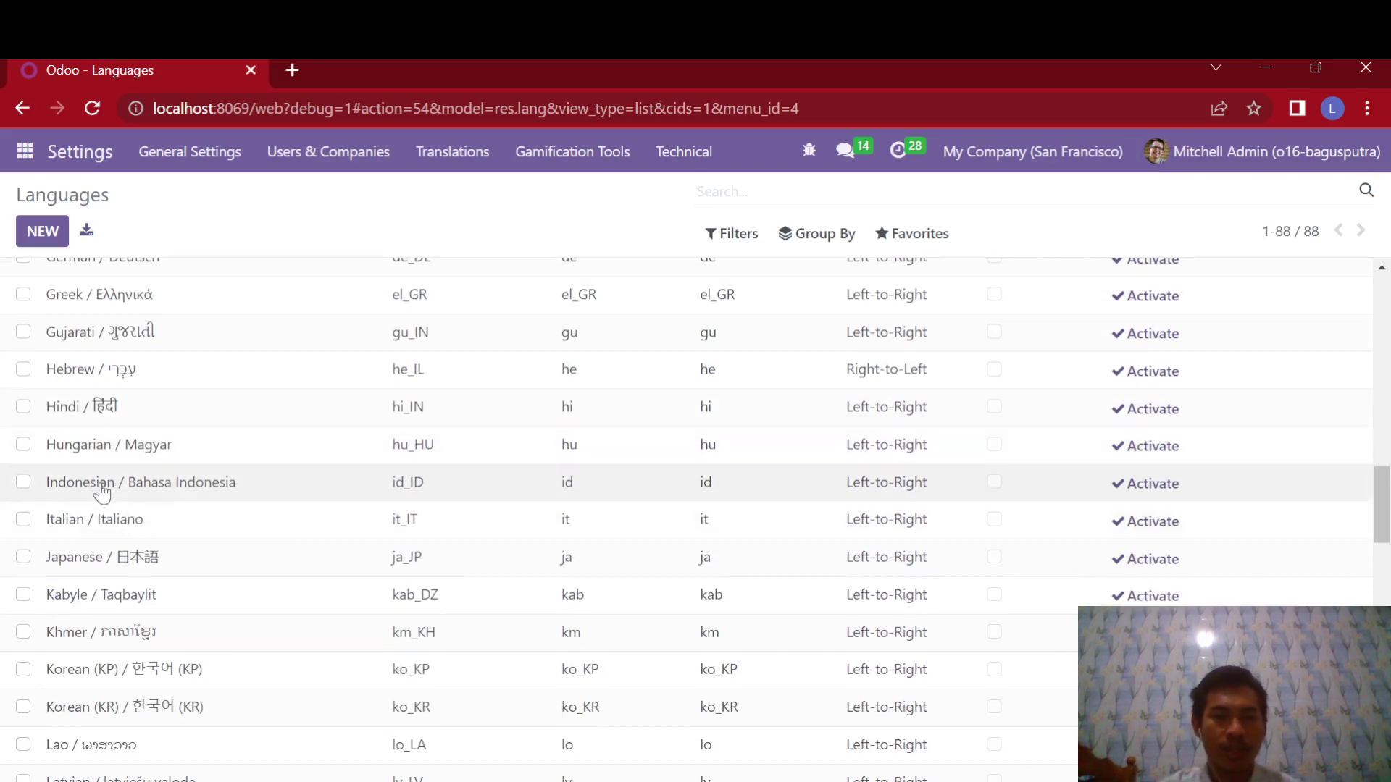
{"action": "left_click", "coordinate": [101, 487]}
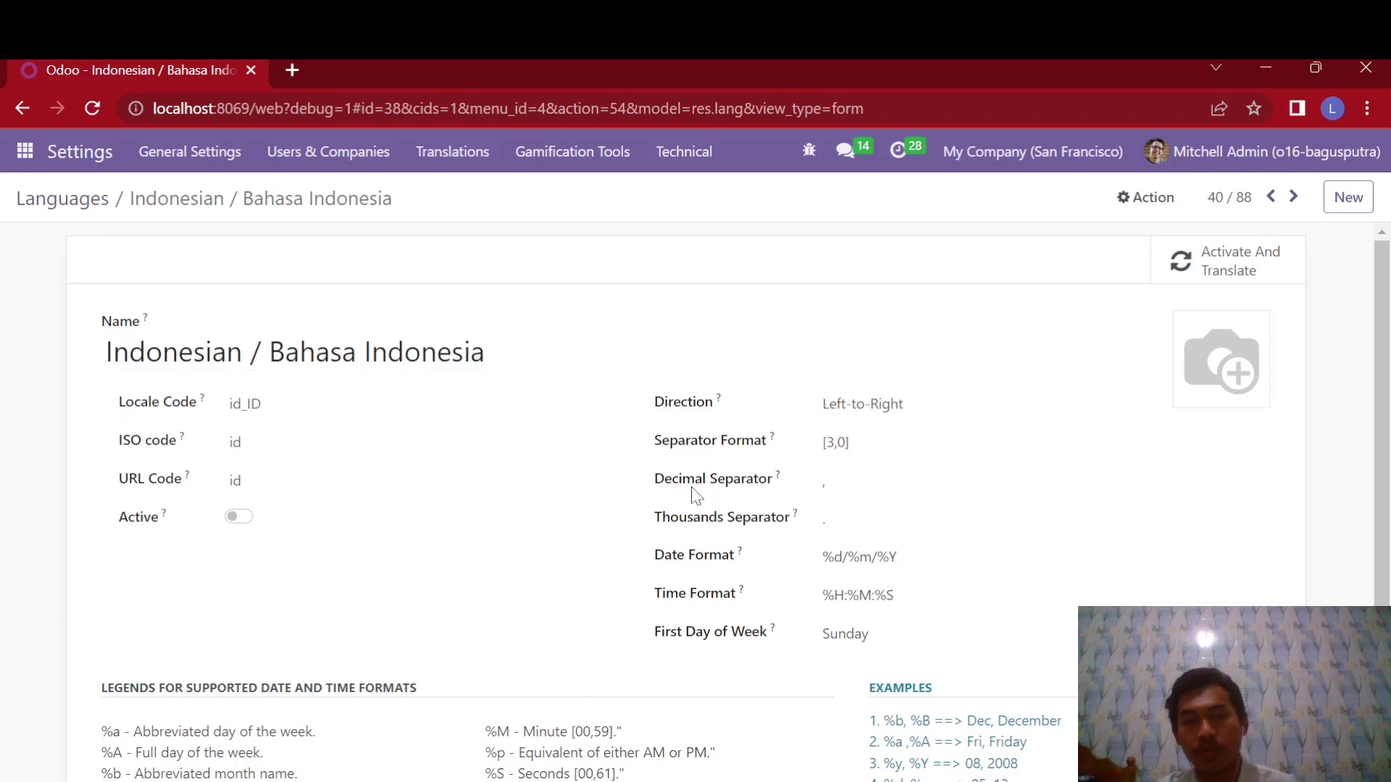
{"action": "left_click", "coordinate": [823, 521]}
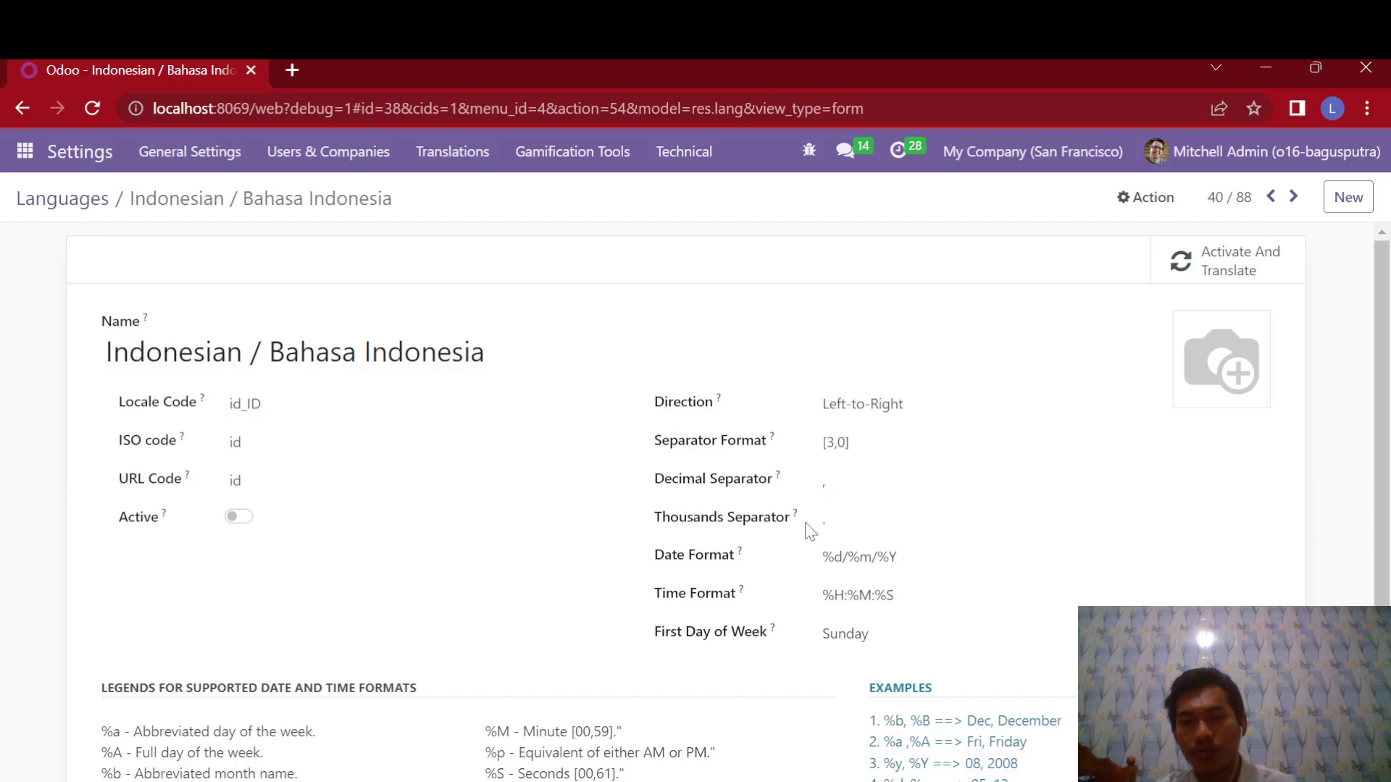
{"action": "key", "text": "BackSpace"}
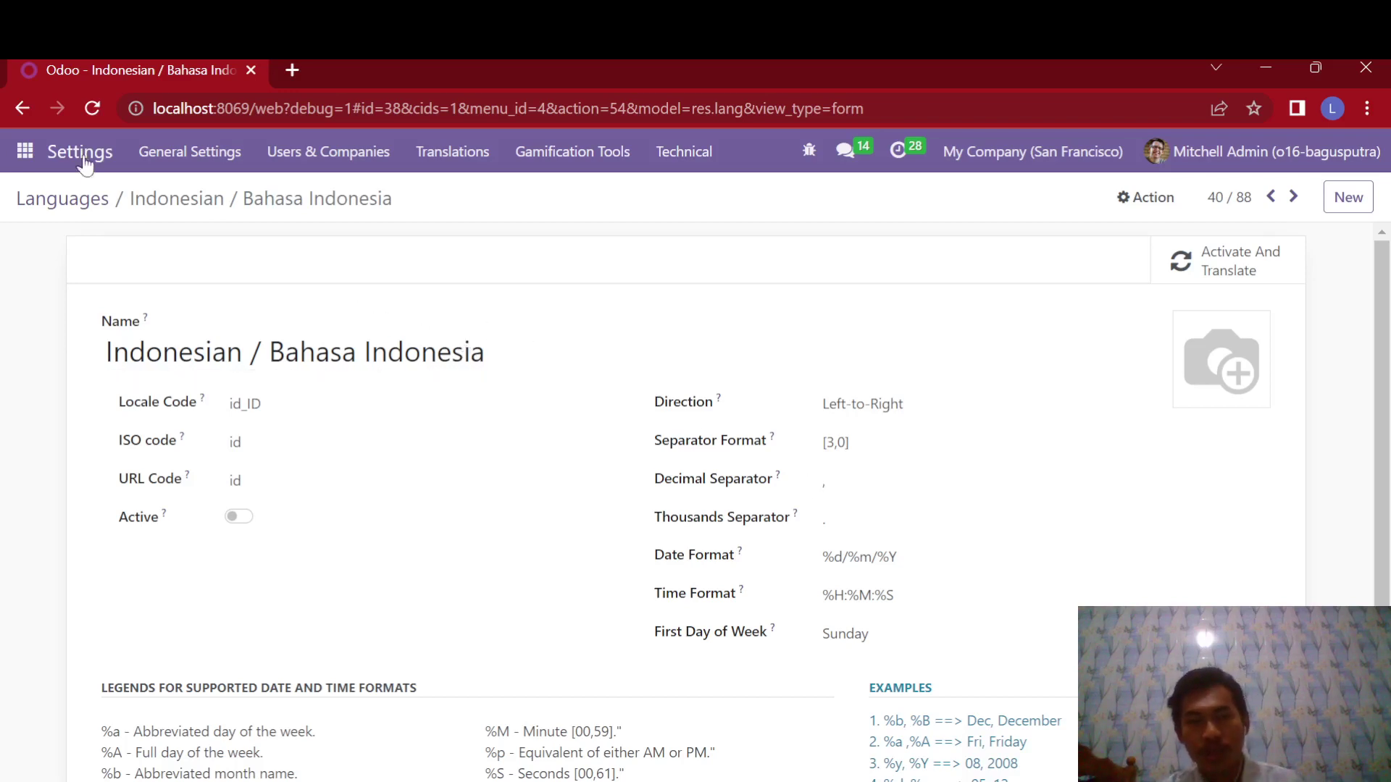
Step: Return from the language record to the Apps module
{"action": "left_click", "coordinate": [25, 151]}
{"action": "scroll", "coordinate": [72, 536], "scroll_direction": "down", "scroll_amount": 2}
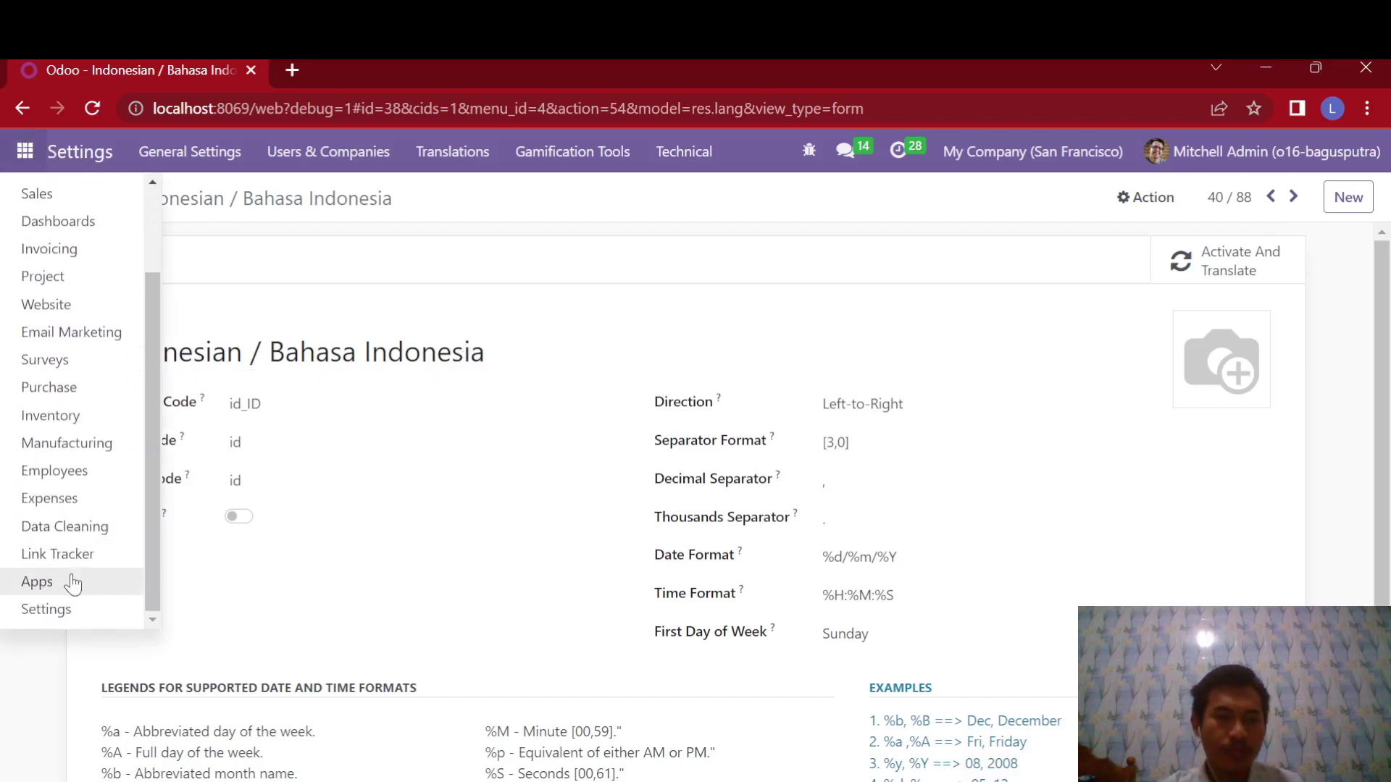
{"action": "left_click", "coordinate": [69, 582]}
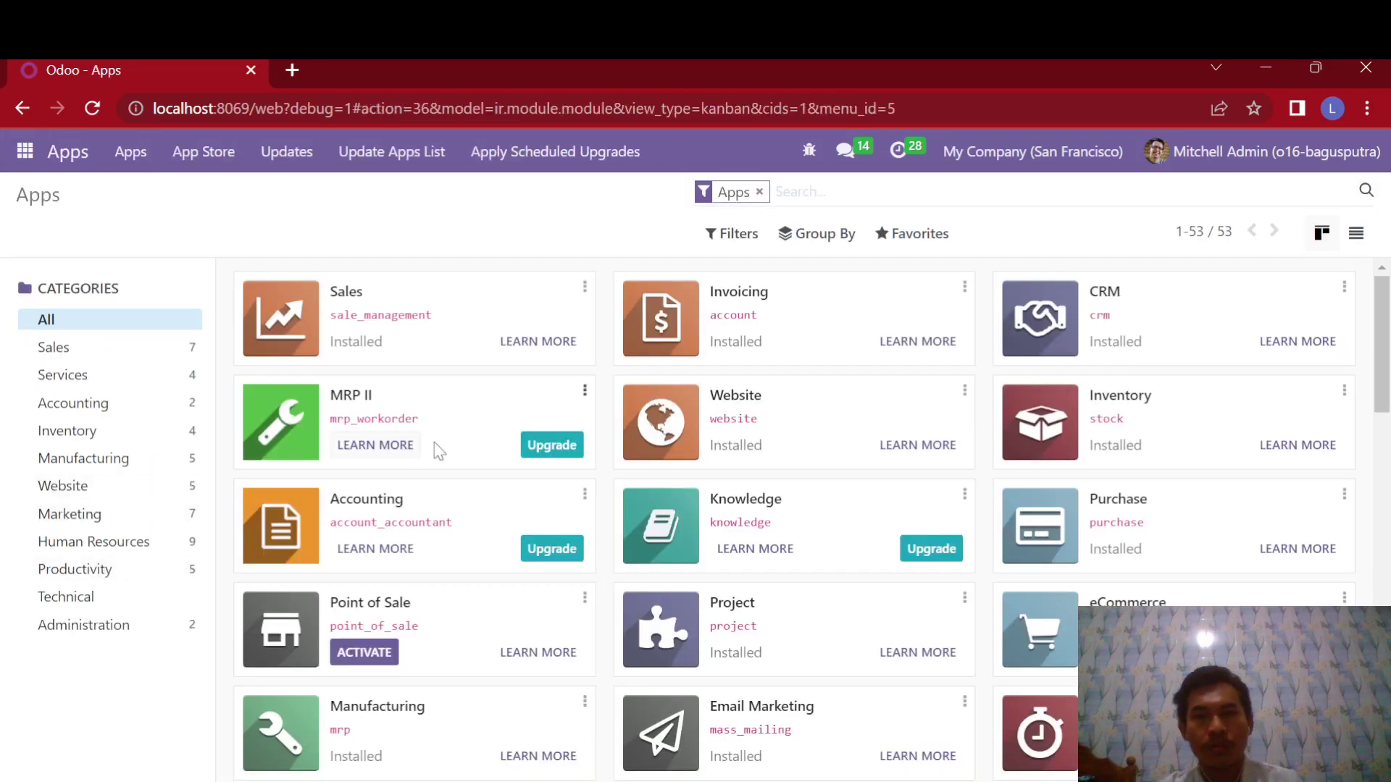